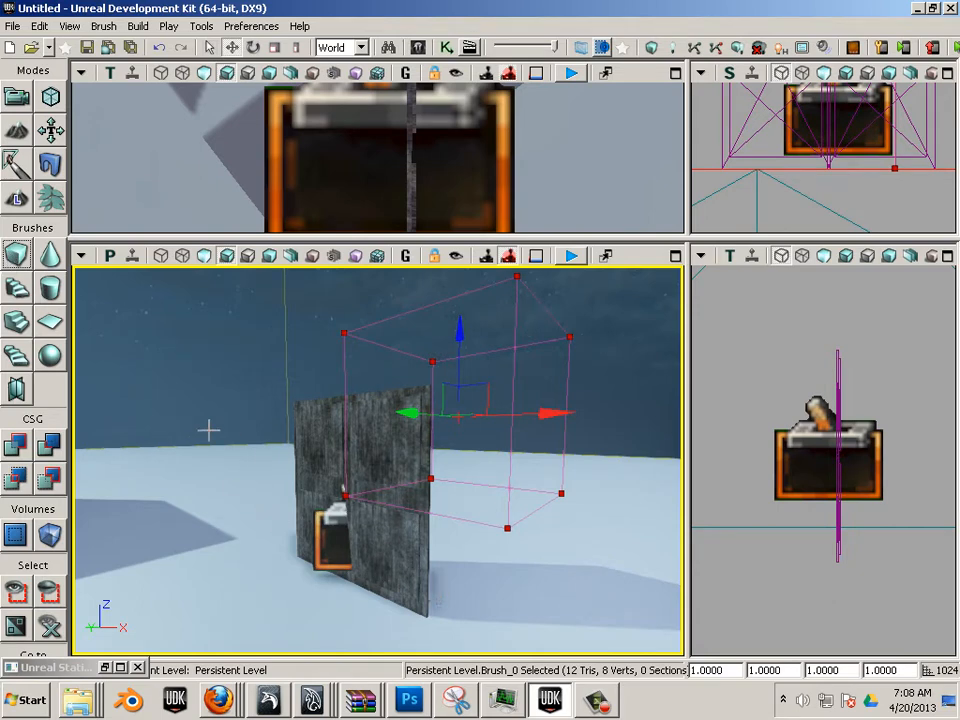
Move the builder brush along its green axis in the upper top view until it reaches the doors' trigger
left_click_drag(208, 430, 71, 501)
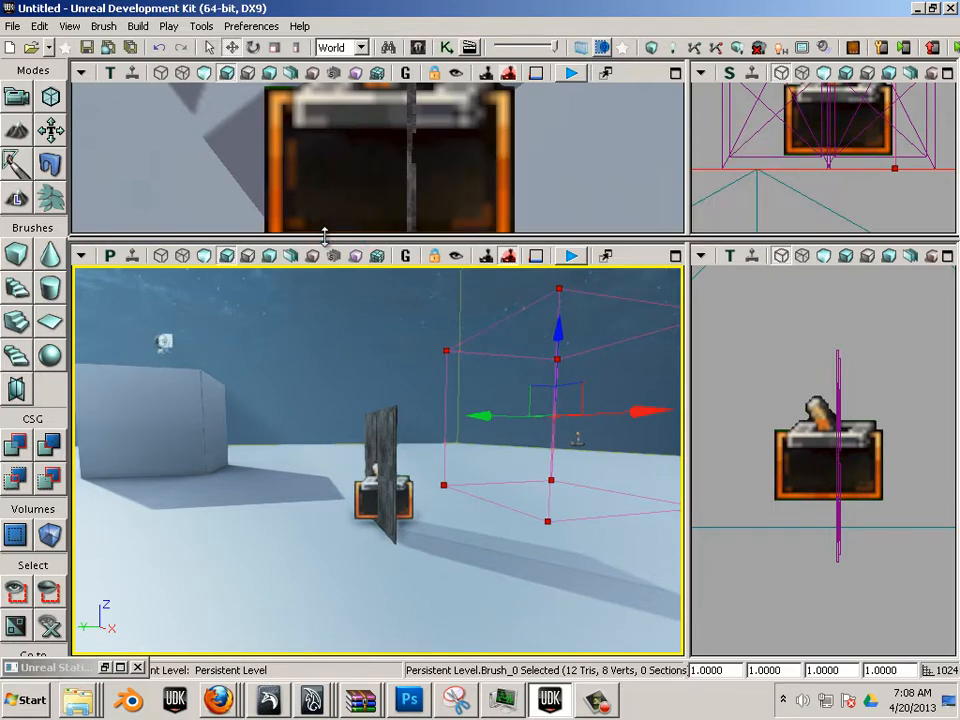
left_click_drag(325, 236, 326, 407)
scroll(300, 334, "down", 4)
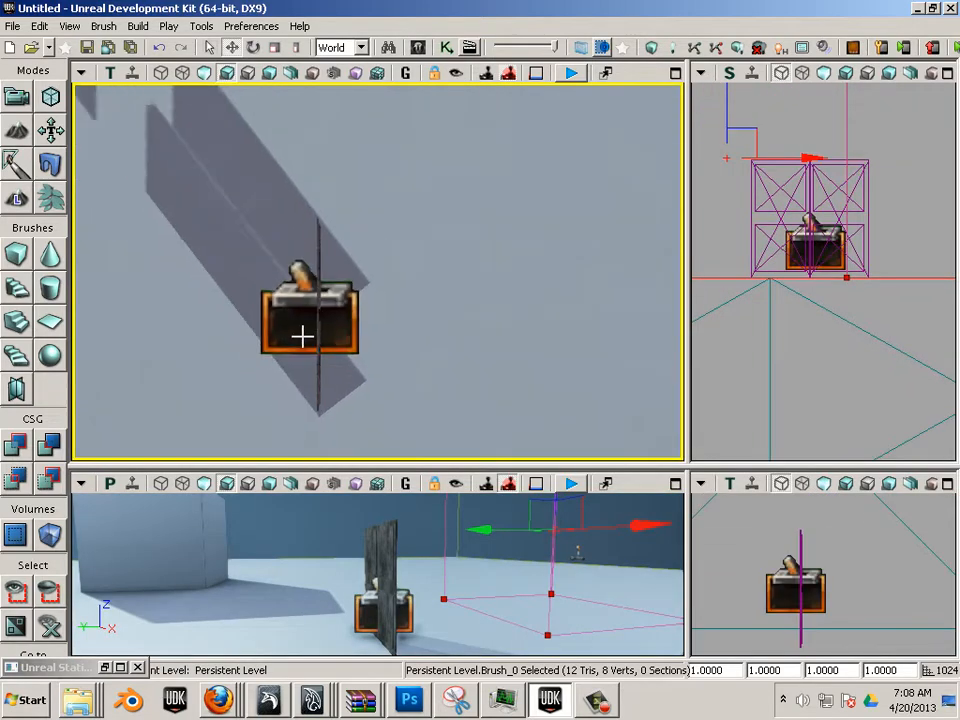
scroll(303, 335, "down", 5)
mouse_move(381, 354)
left_mouse_down()
mouse_move(424, 302)
mouse_move(510, 254)
left_mouse_up()
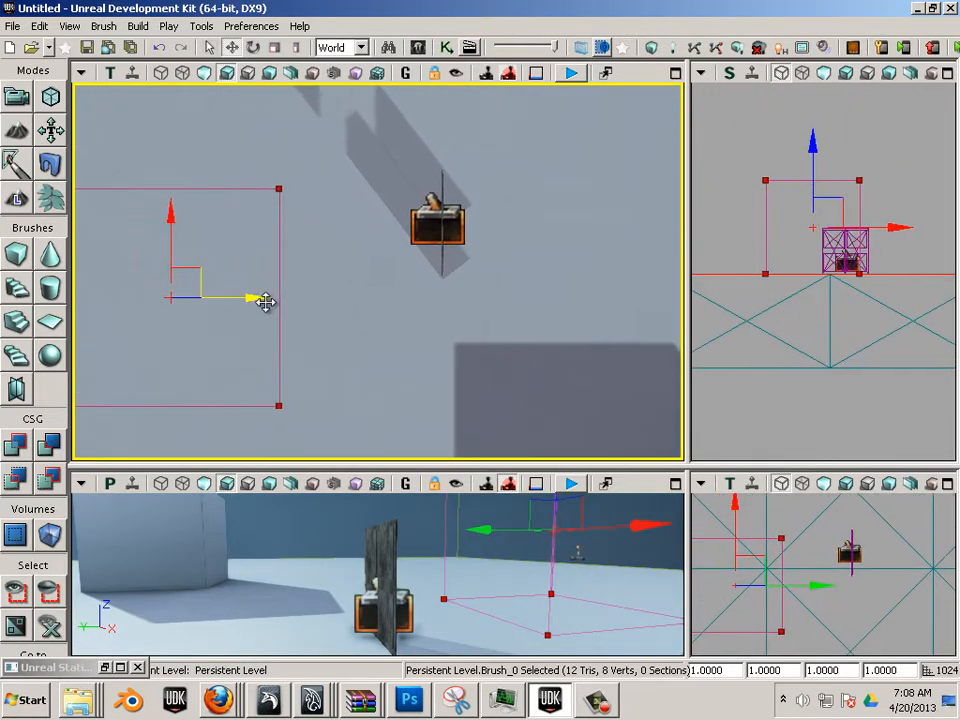
left_click_drag(265, 302, 414, 301)
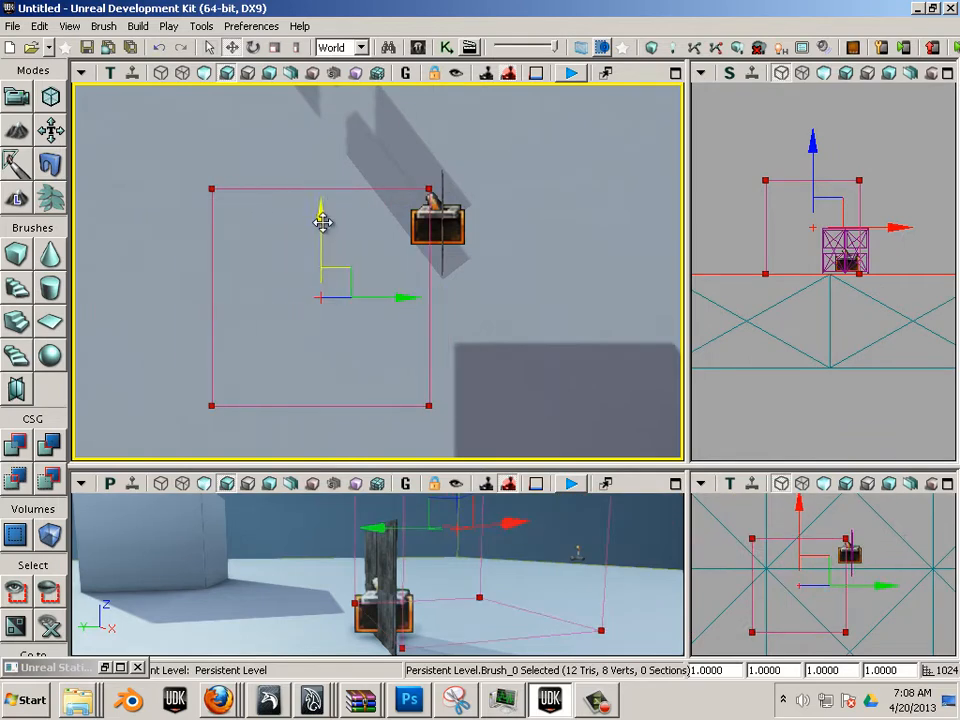
left_click(274, 47)
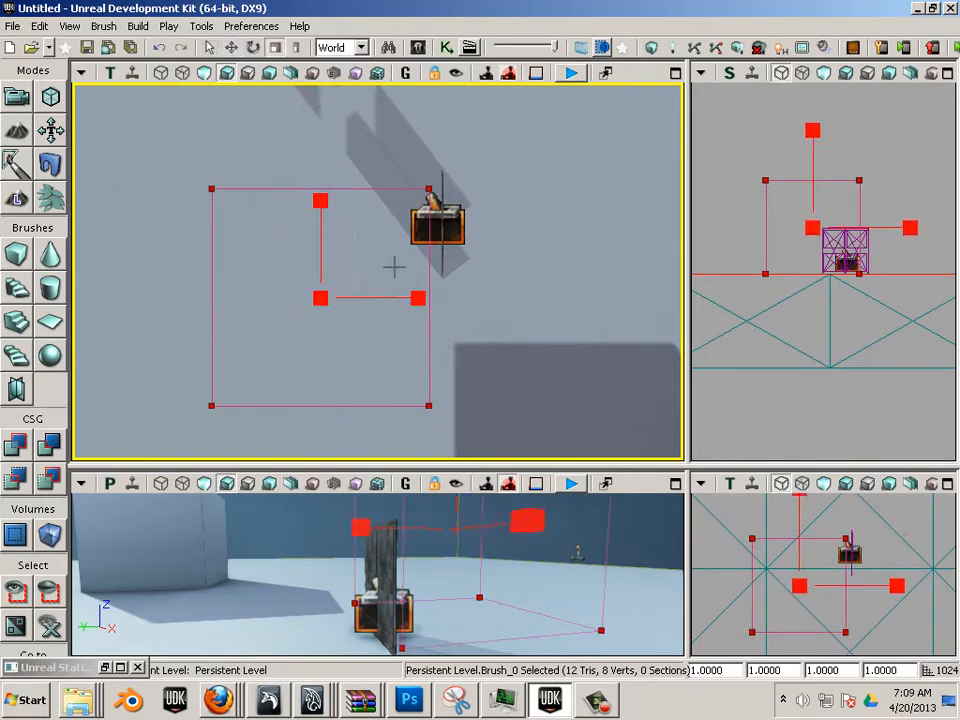
left_click(383, 307)
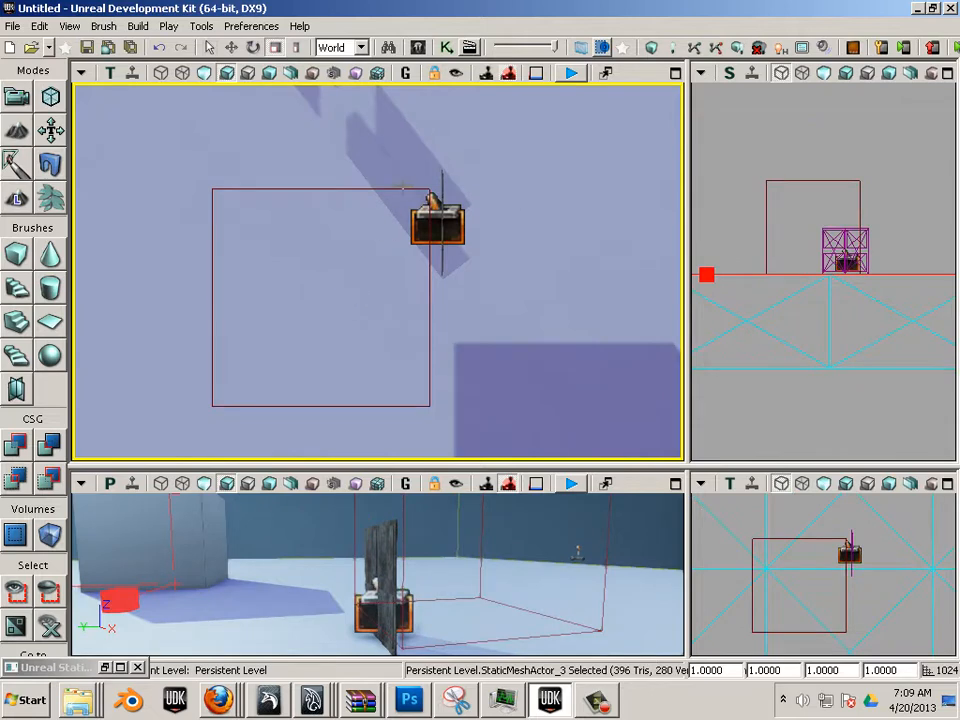
left_click(383, 189)
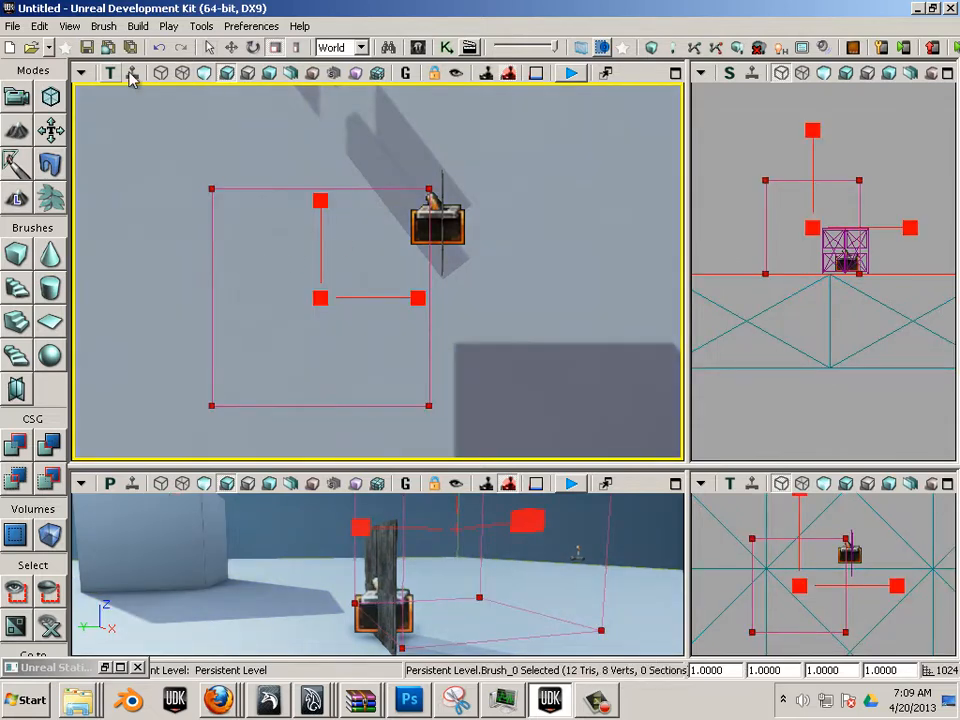
In geometry mode with the translate tool, move the builder brush's upper edge in the top view up to the doors' upper end
left_click(50, 100)
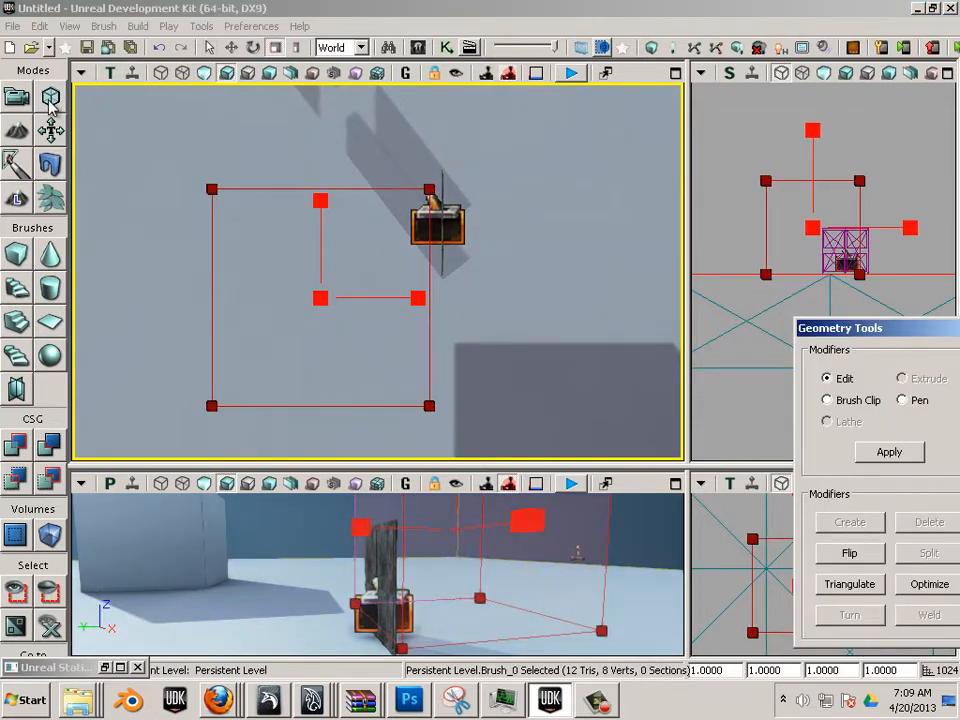
left_click_drag(840, 328, 573, 183)
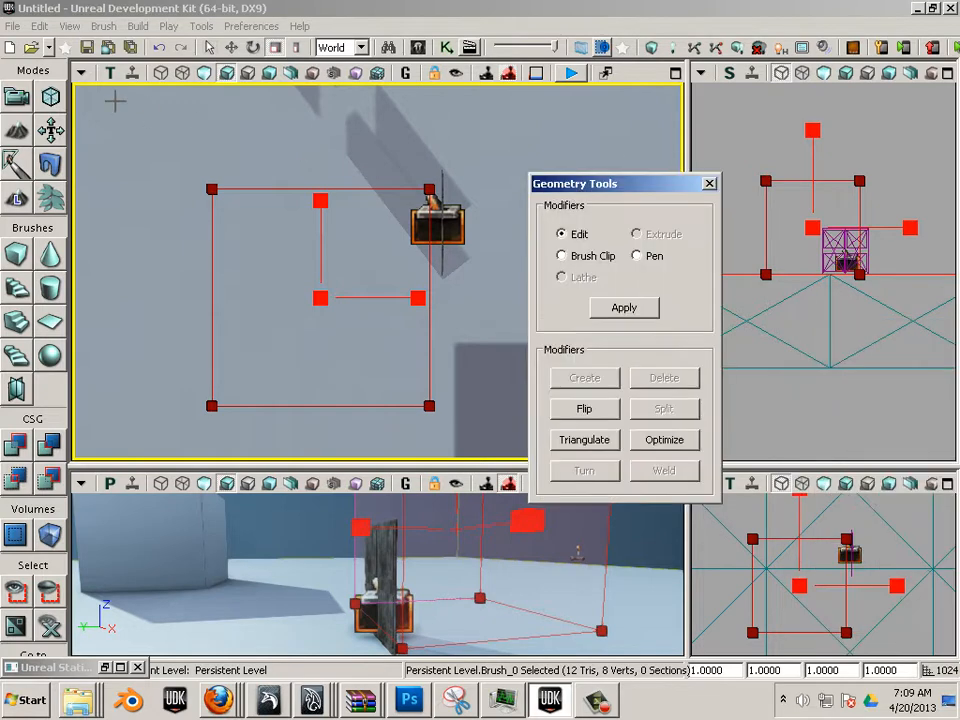
left_click(52, 100)
left_click(52, 100)
key("space")
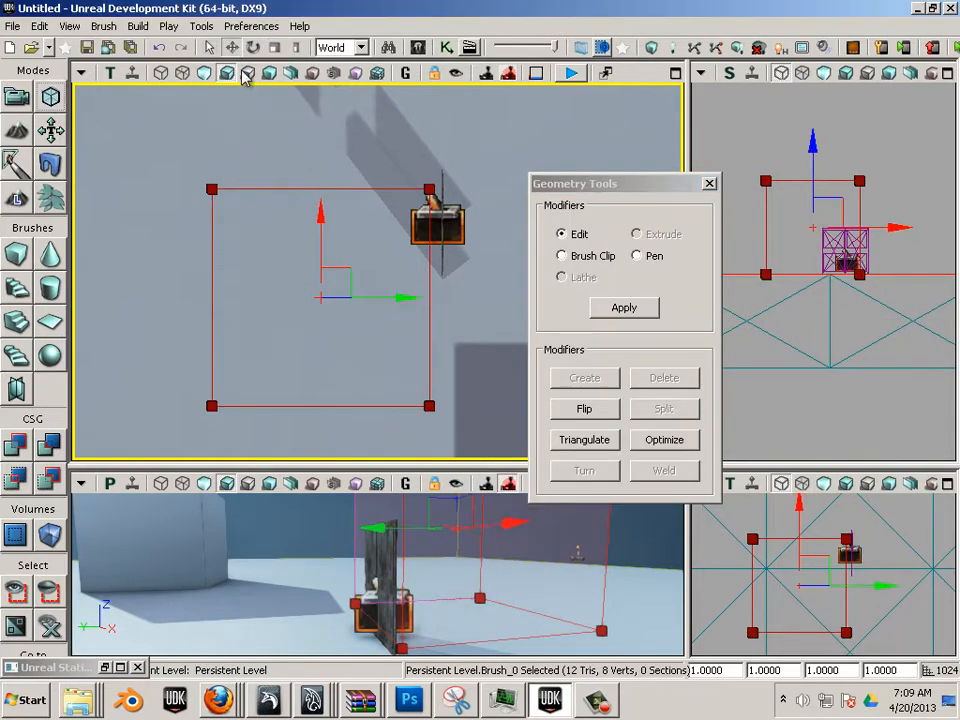
left_click(268, 186)
left_click(322, 187)
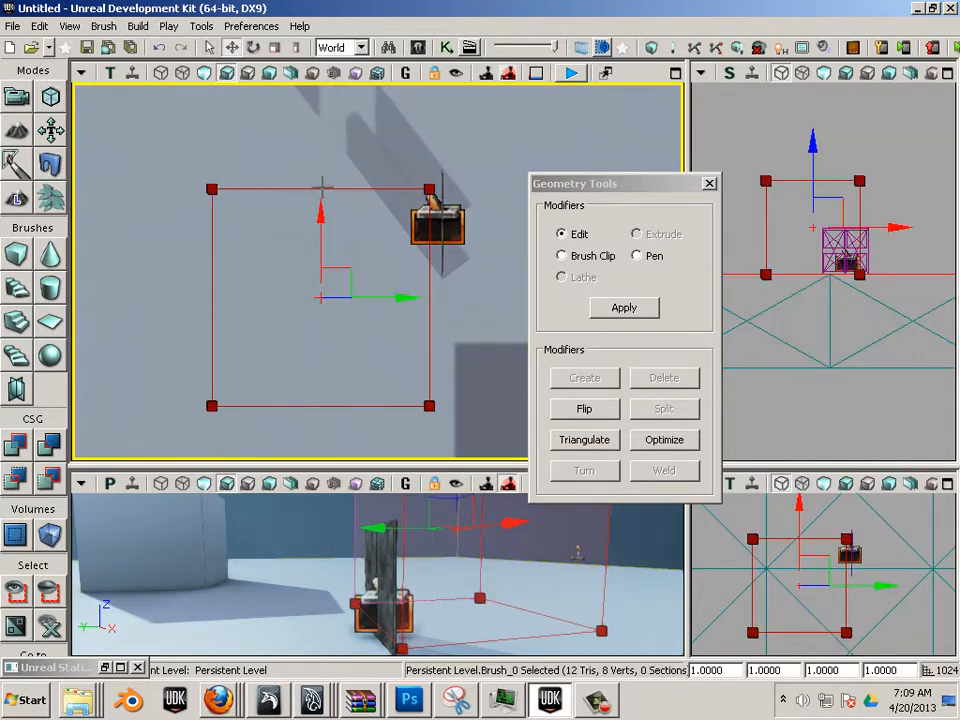
left_click(313, 190)
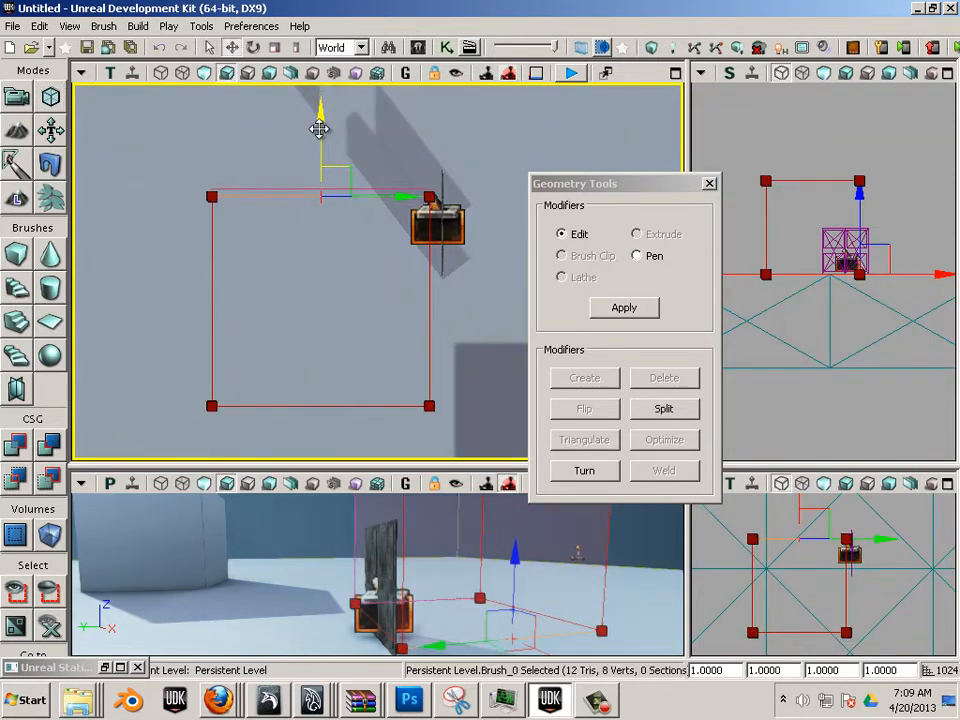
mouse_move(321, 127)
left_mouse_down()
mouse_move(323, 102)
mouse_move(321, 380)
left_mouse_up()
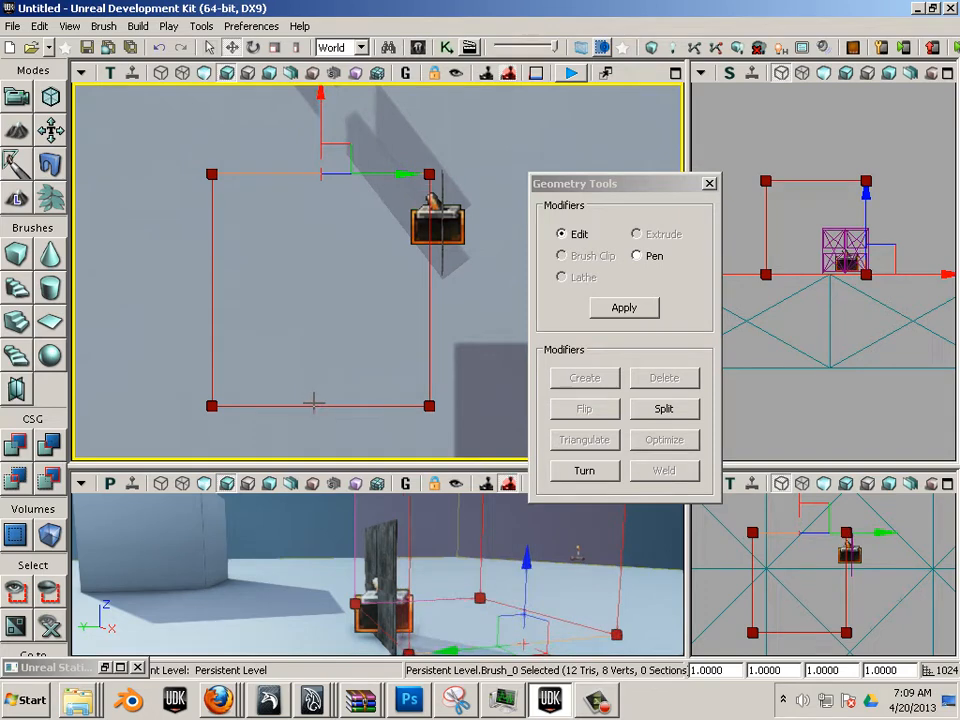
Move the brush's lower and outer edges inward to form a narrow strip beside the doors, matching their width
left_click(313, 403)
mouse_move(319, 332)
left_mouse_down()
mouse_move(329, 218)
mouse_move(484, 238)
left_mouse_up()
left_click(211, 226)
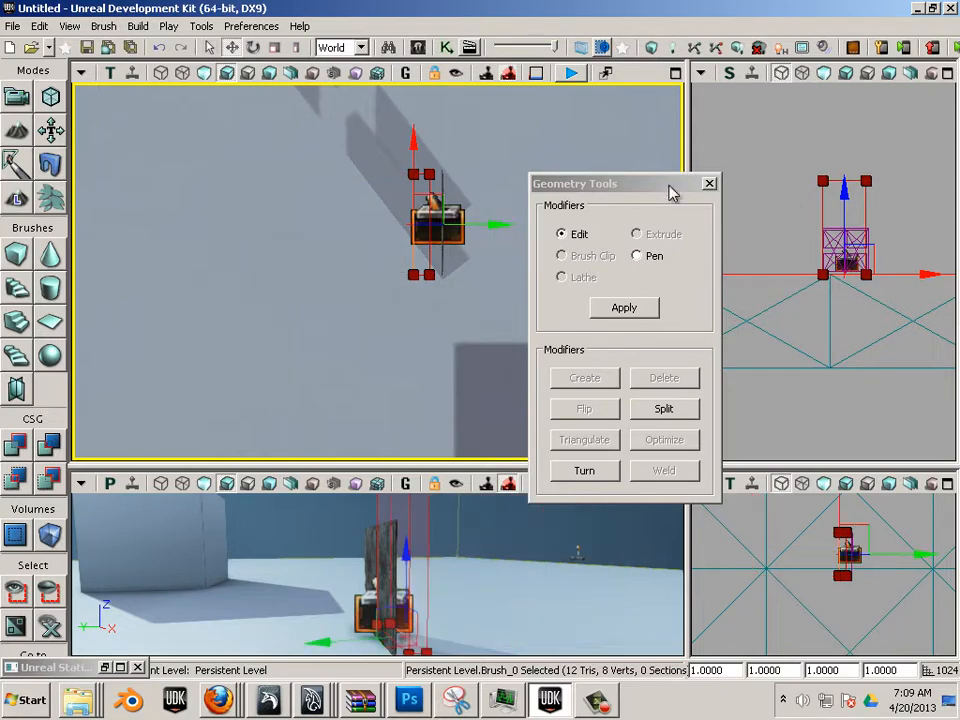
Lower the brush's top edge to door height in the side view and return to camera mode
left_click_drag(669, 186, 318, 201)
left_click_drag(549, 291, 448, 250)
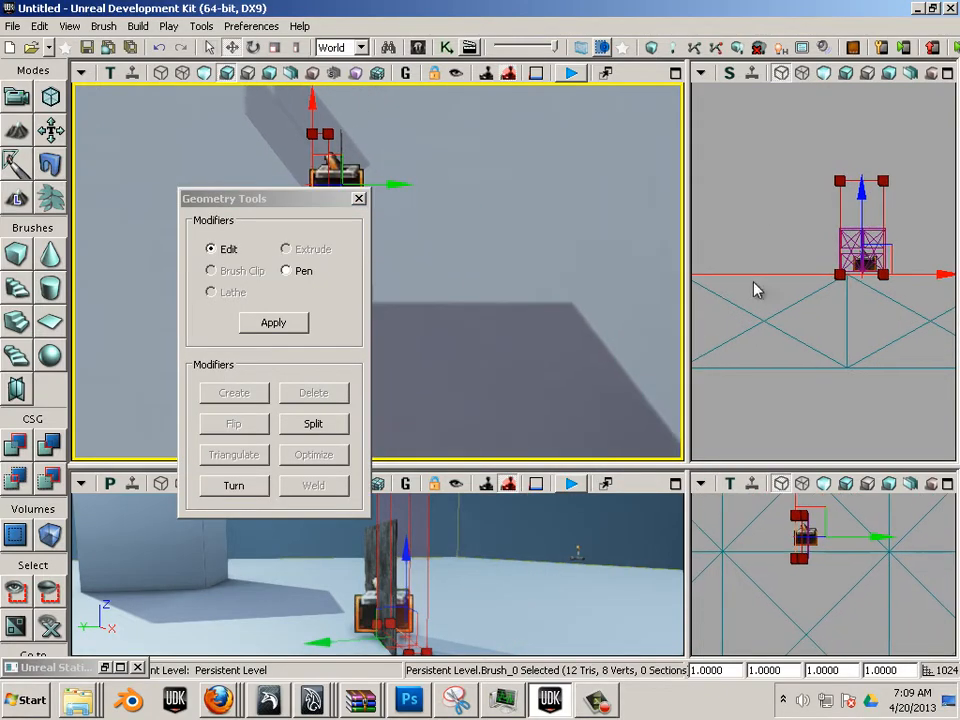
left_click_drag(755, 283, 490, 252)
left_click(663, 150)
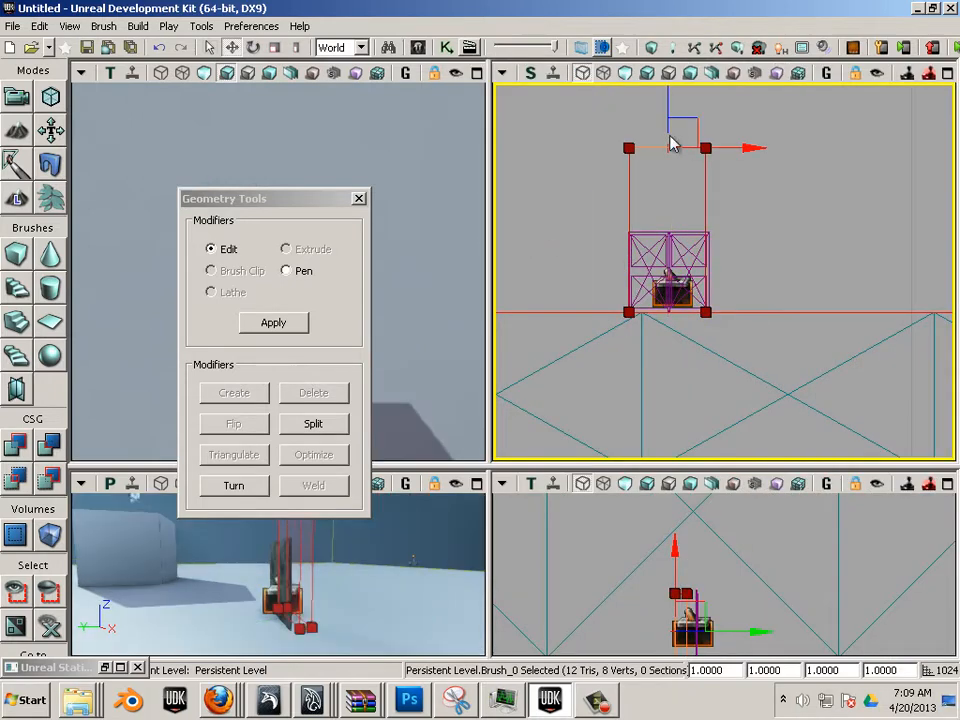
left_click_drag(673, 116, 660, 205)
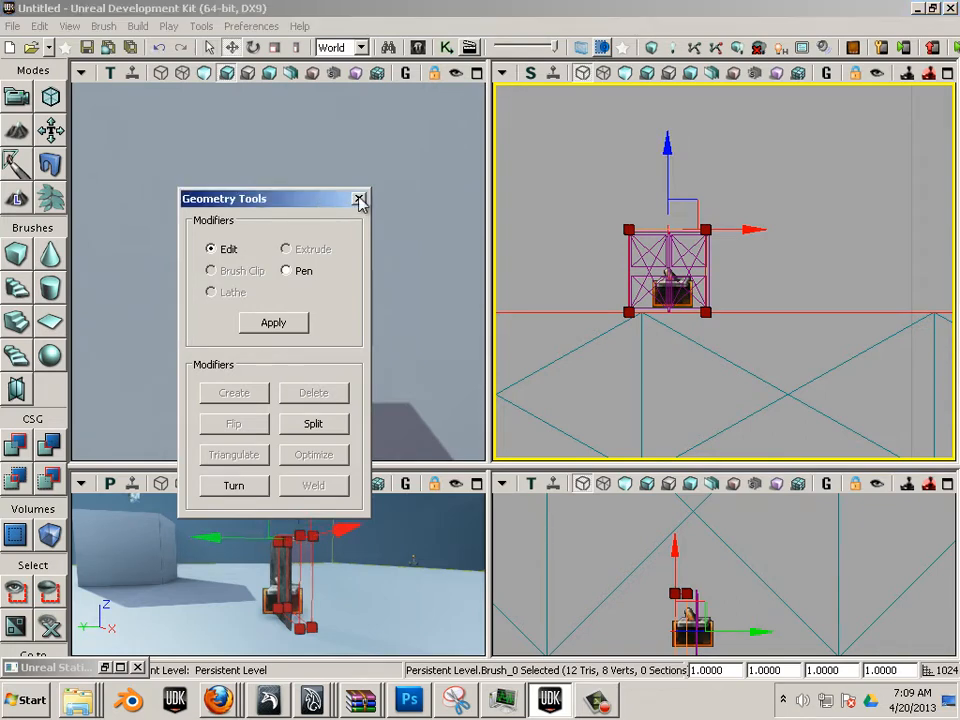
left_click_drag(356, 199, 832, 229)
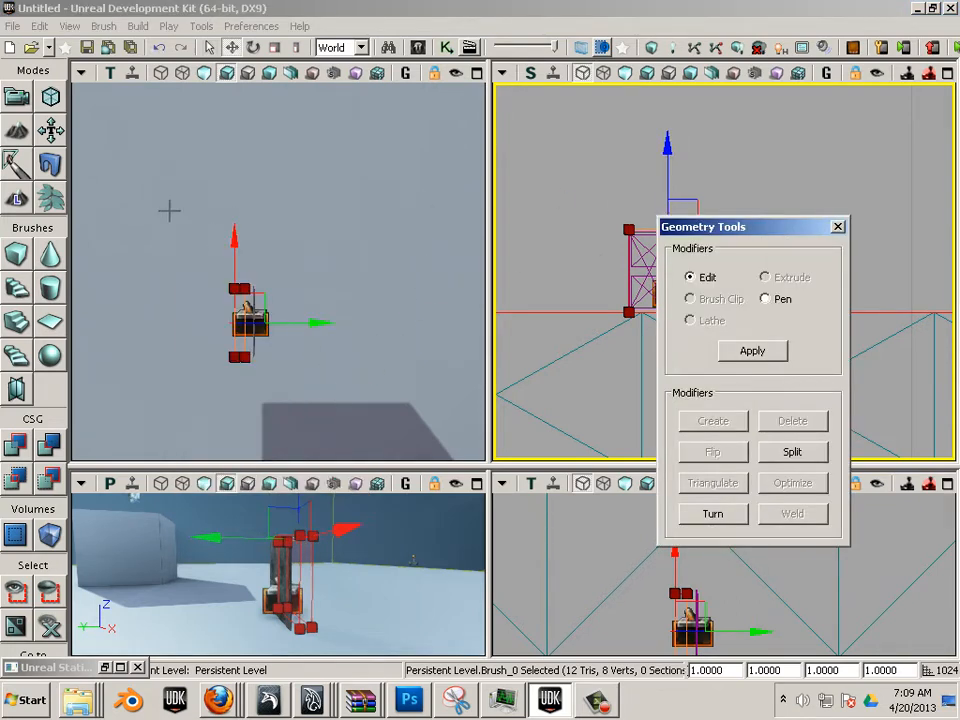
left_click(22, 103)
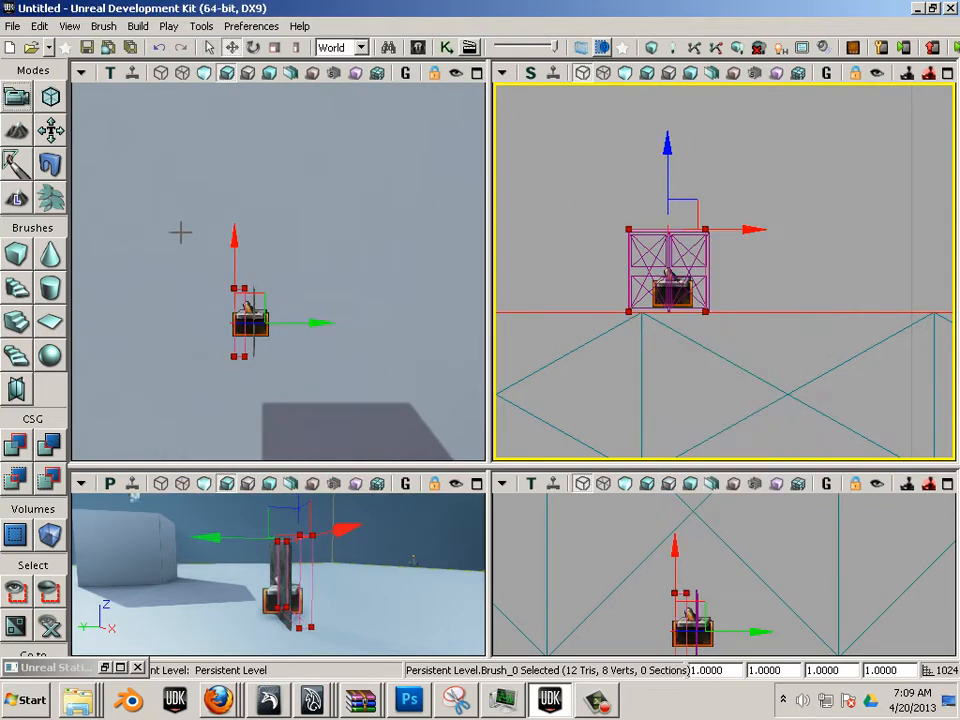
Create a TriggerVolume from the reshaped builder brush beside the doors
left_click_drag(160, 250, 210, 186)
scroll(185, 221, "up", 3)
left_click_drag(230, 266, 90, 253)
scroll(156, 239, "up", 4)
scroll(226, 259, "up", 3)
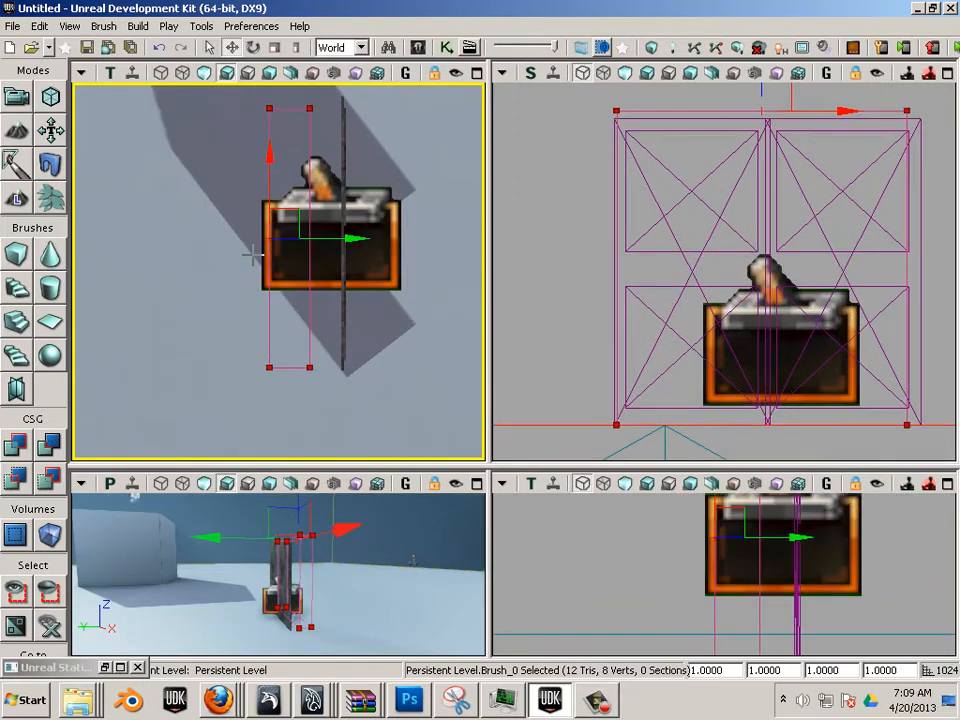
left_click(55, 537)
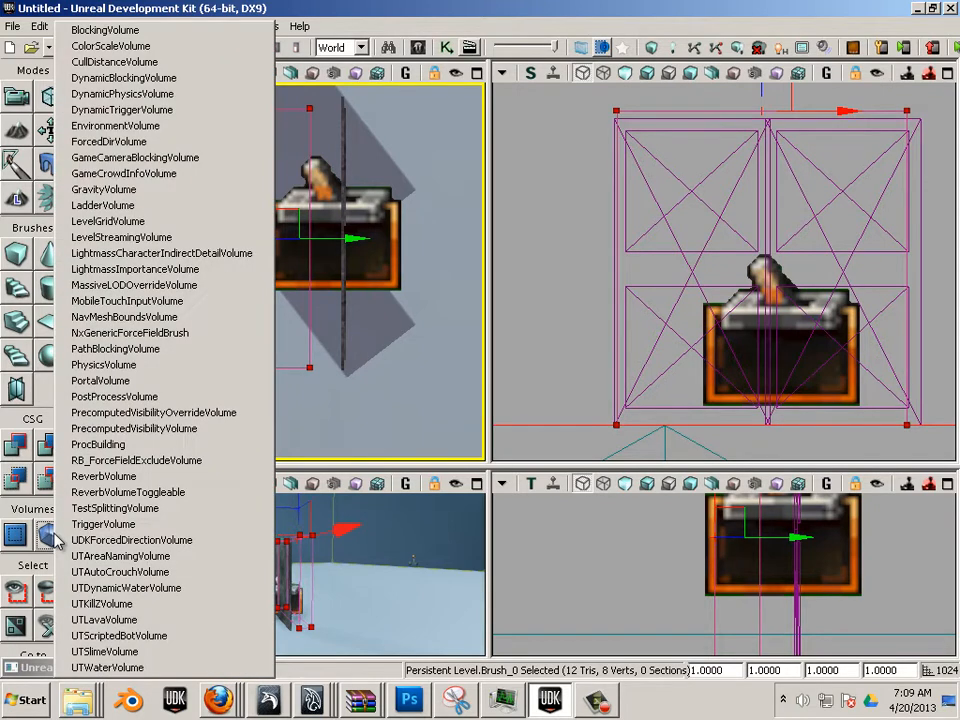
left_click(118, 526)
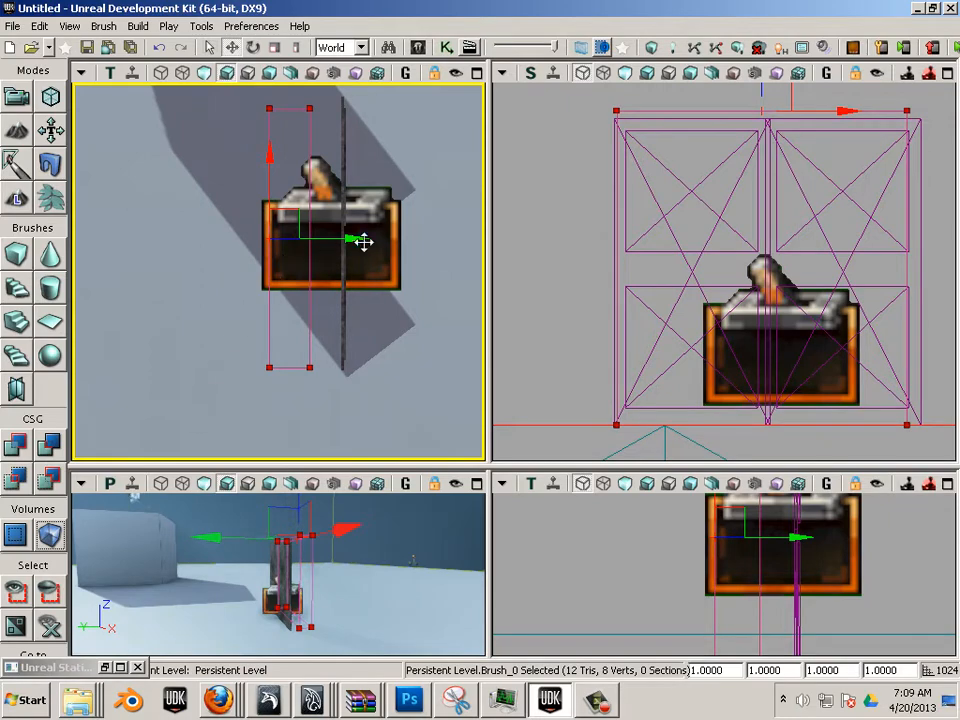
Move the builder brush away from the doors, clear of the new trigger volume, and select that volume
left_click_drag(364, 234, 180, 230)
left_click_drag(191, 347, 129, 382)
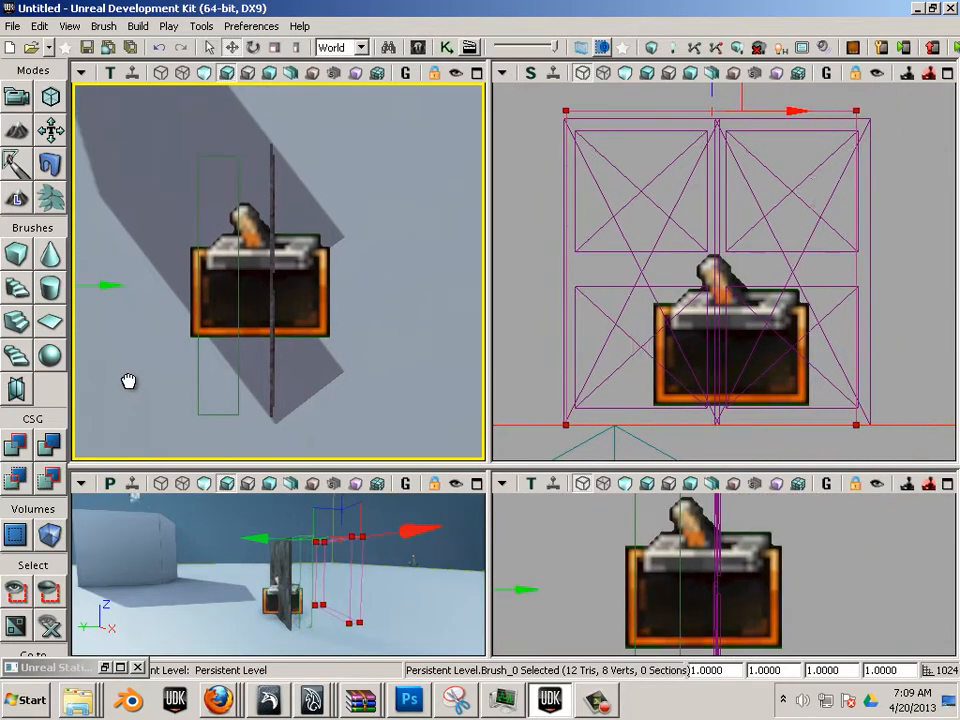
left_click(237, 368)
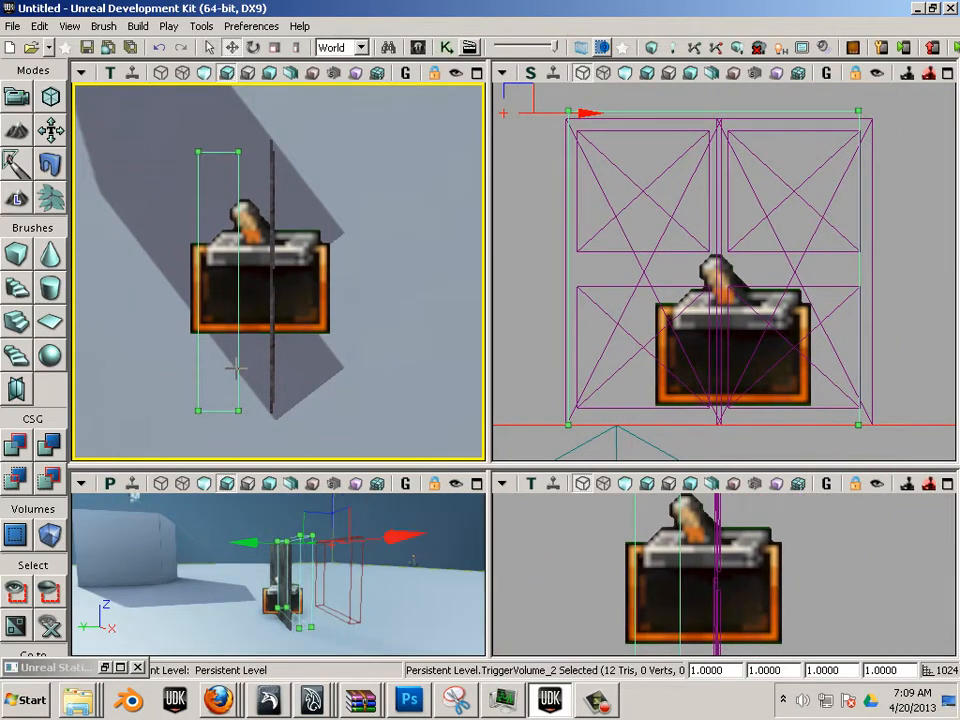
Delete the old Trigger_1 actor at the doors despite its Kismet reference
left_click(258, 254)
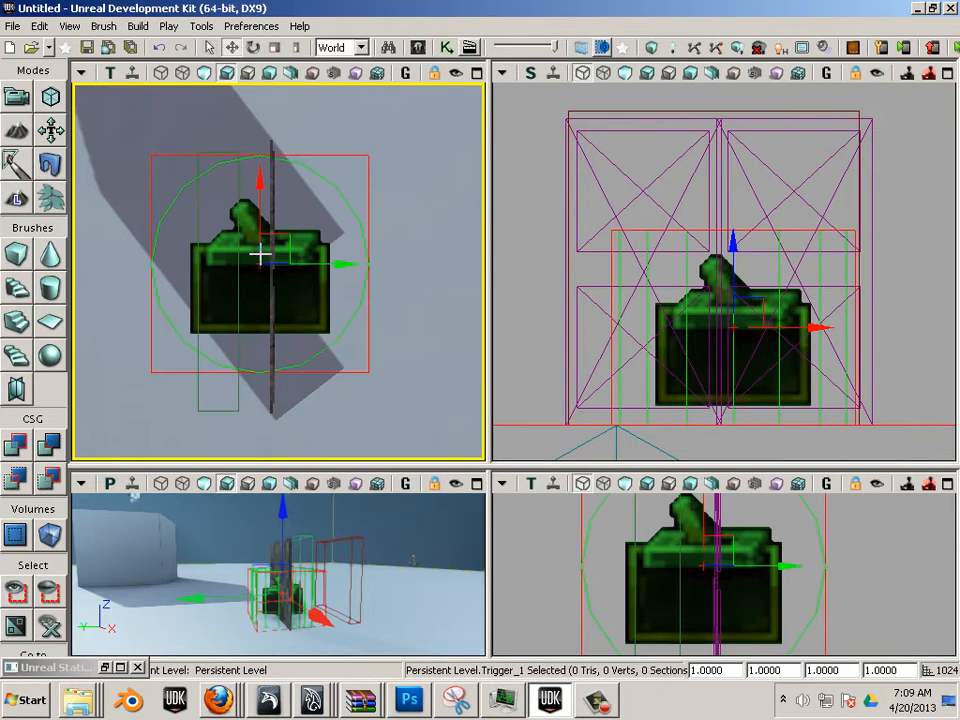
key("Delete")
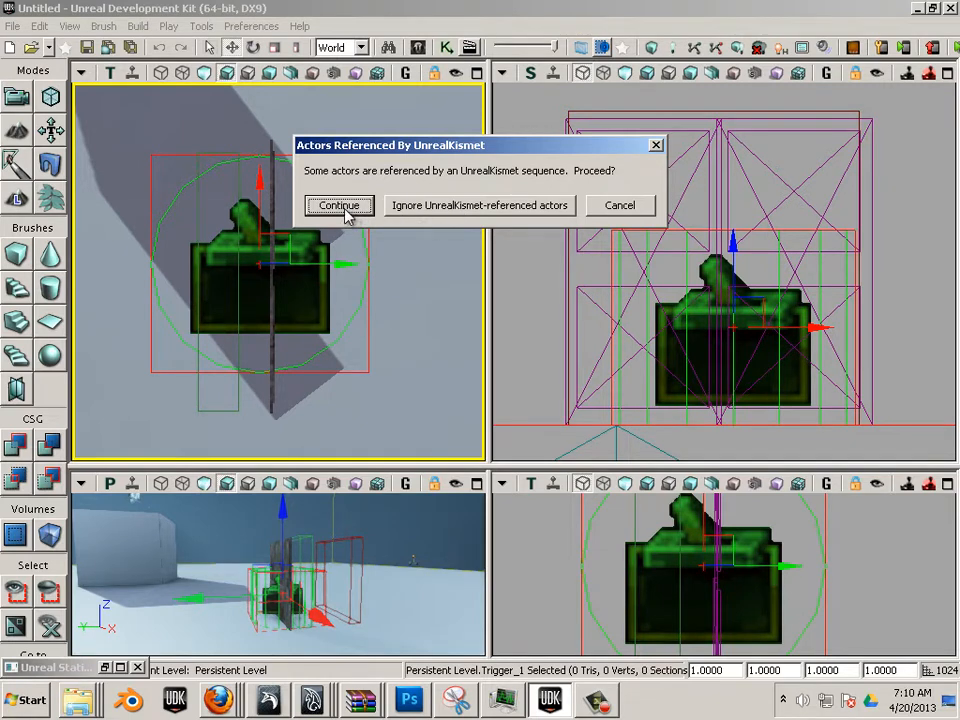
left_click(341, 207)
Duplicate the trigger volume and place the copy on the opposite side of the doors
left_click(232, 254)
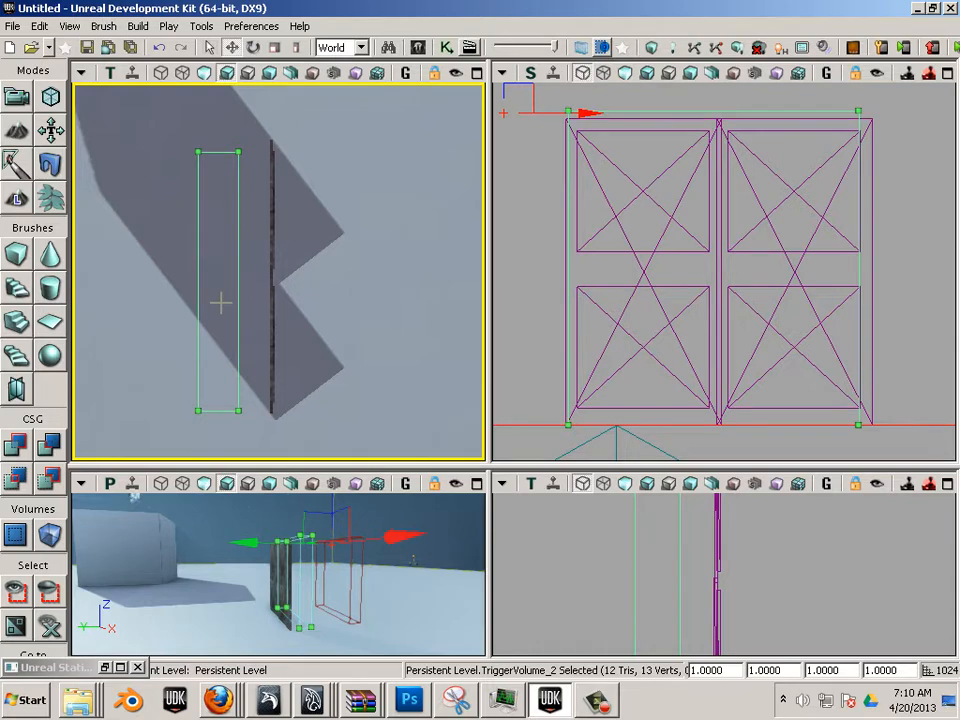
scroll(216, 306, "down", 3)
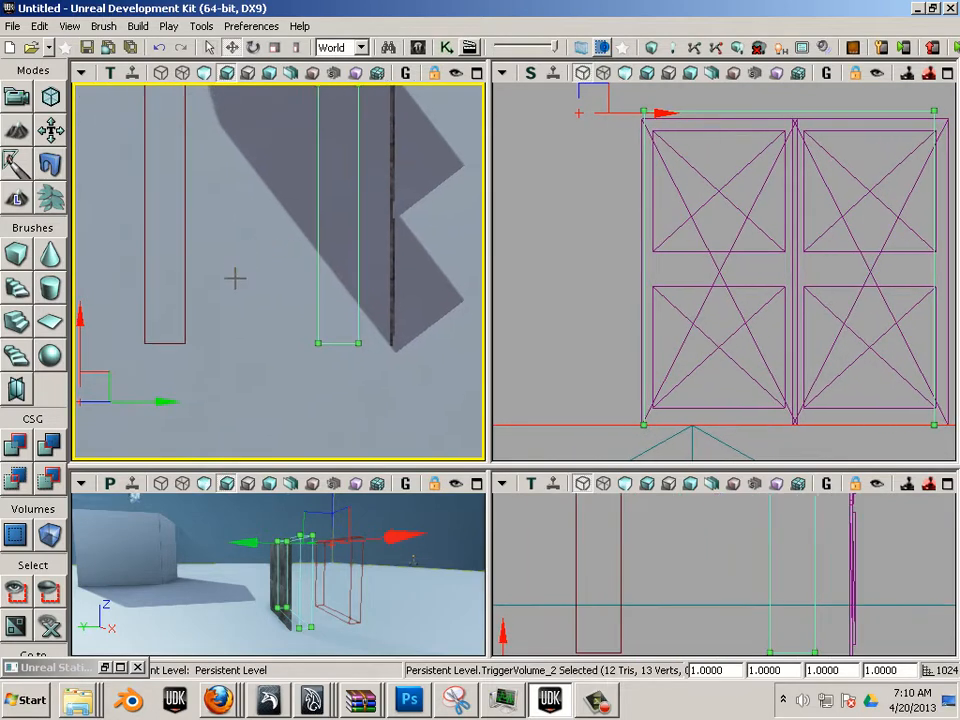
left_click_drag(197, 385, 269, 372)
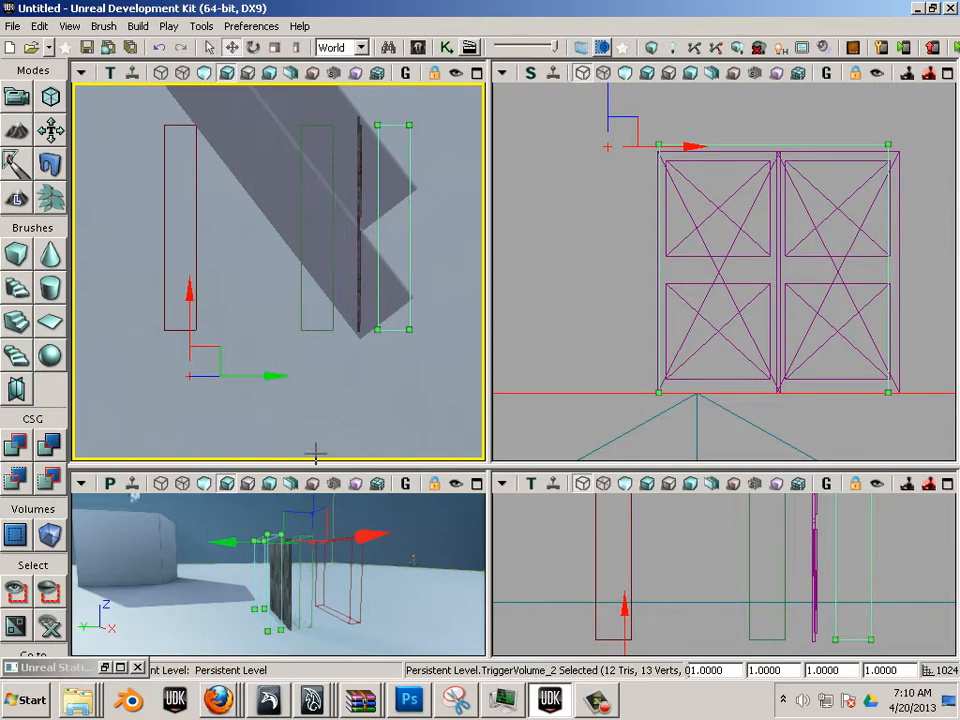
Select a trigger volume in the perspective view and add a Touch event using TriggerVolume_2 to the Kismet sequence
left_click_drag(278, 466, 277, 177)
left_click_drag(197, 310, 119, 515)
left_click(275, 492)
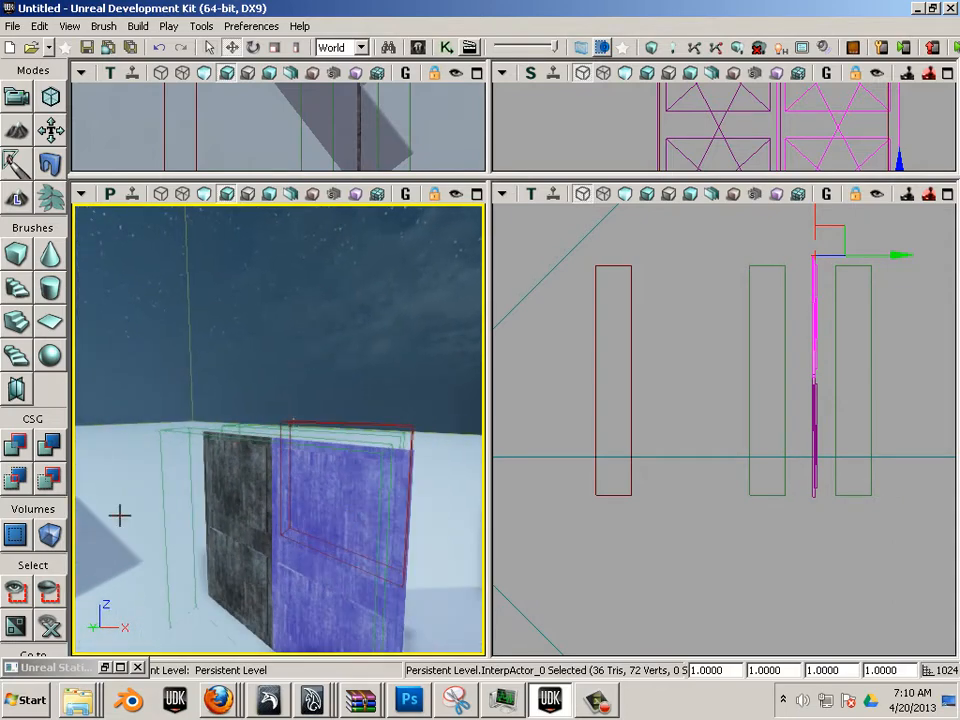
left_click(158, 496)
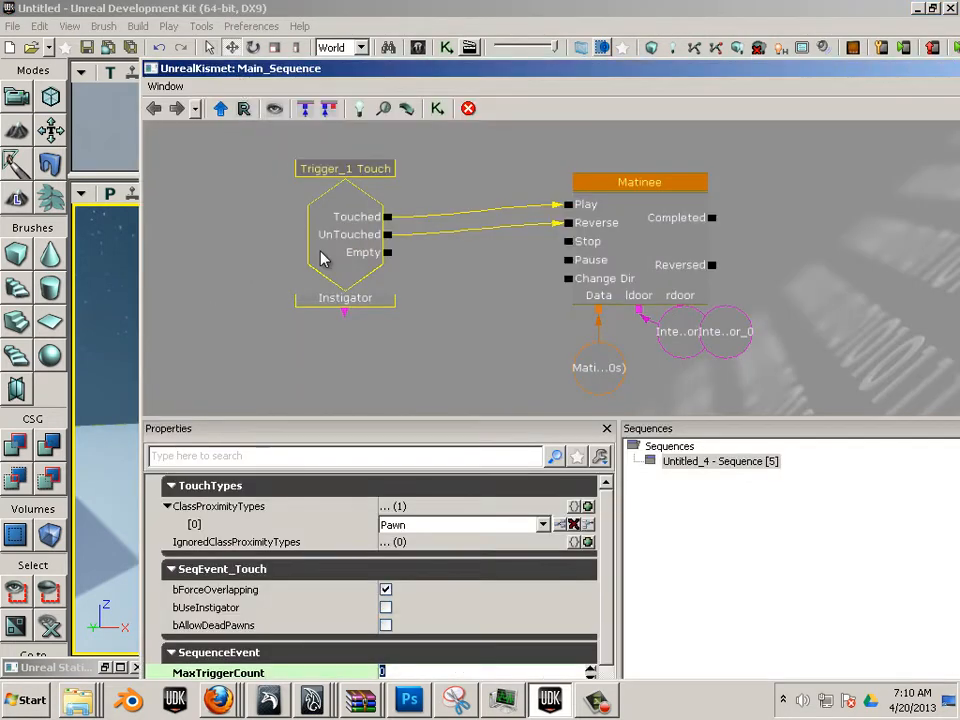
right_click(194, 353)
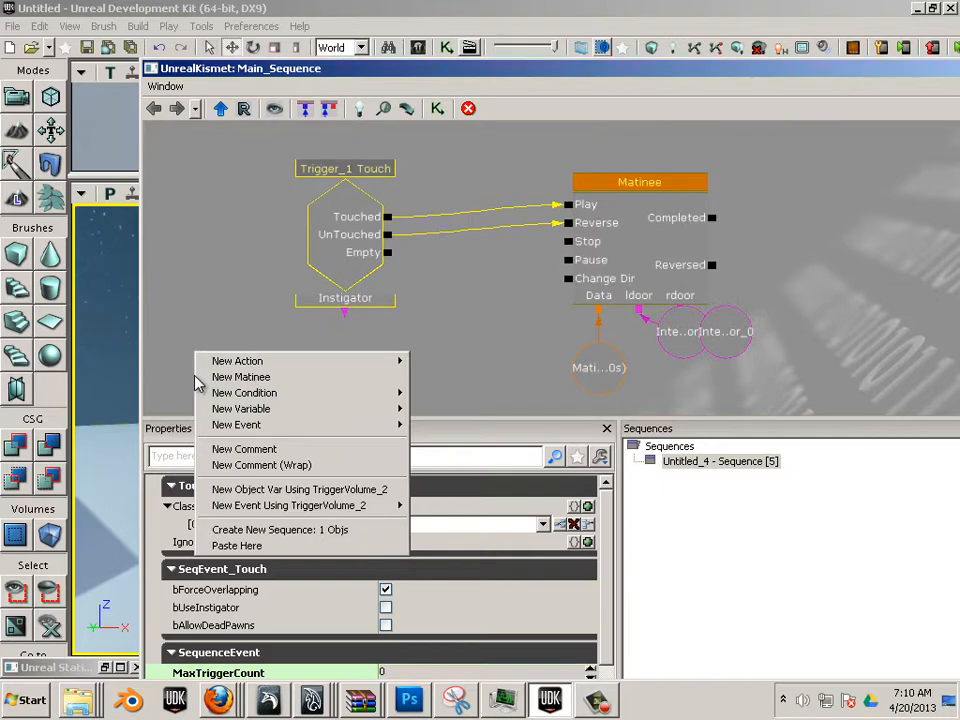
mouse_move(290, 513)
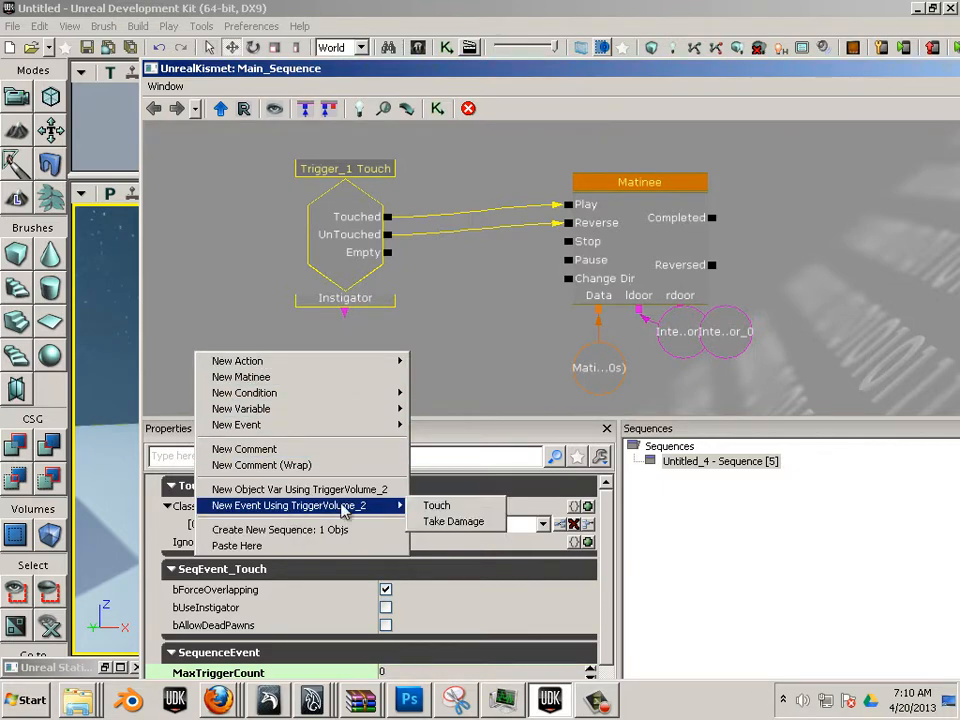
left_click(436, 507)
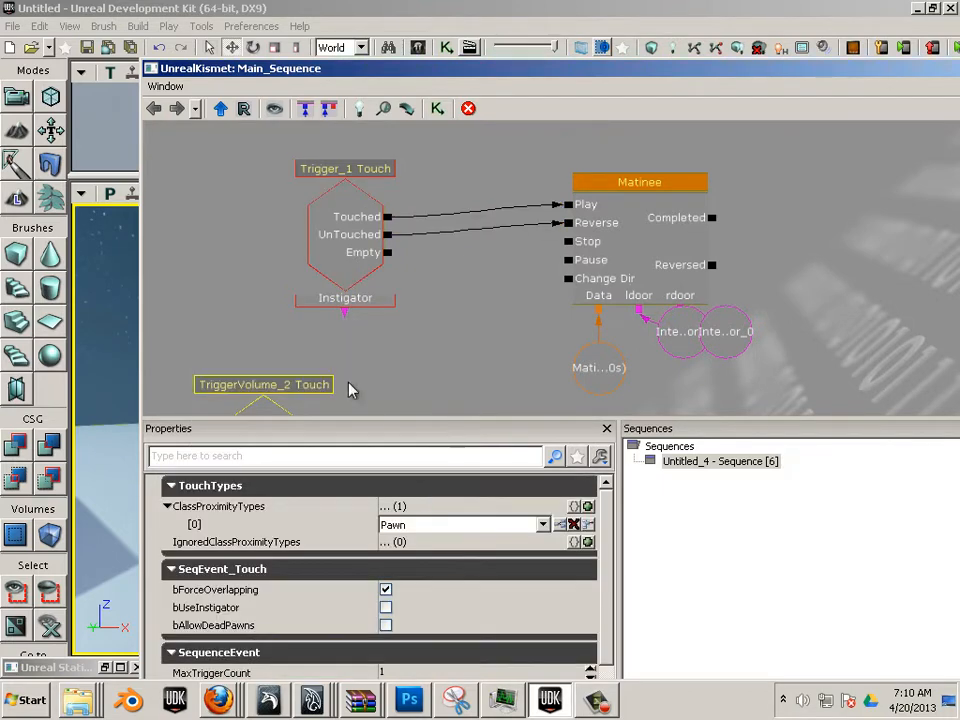
Delete the Trigger_1 Touch event from the Kismet sequence and move the TriggerVolume_2 Touch event beside the Matinee
left_click_drag(367, 370, 373, 343)
left_click(317, 233)
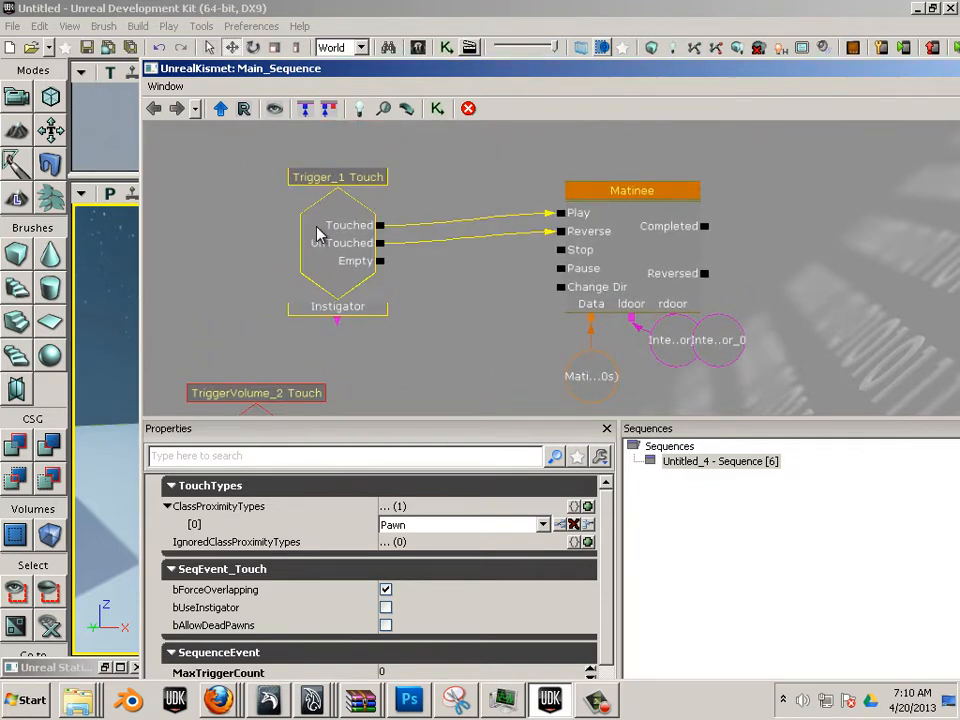
key("Delete")
left_click_drag(289, 270, 429, 137)
left_click_drag(445, 291, 295, 400)
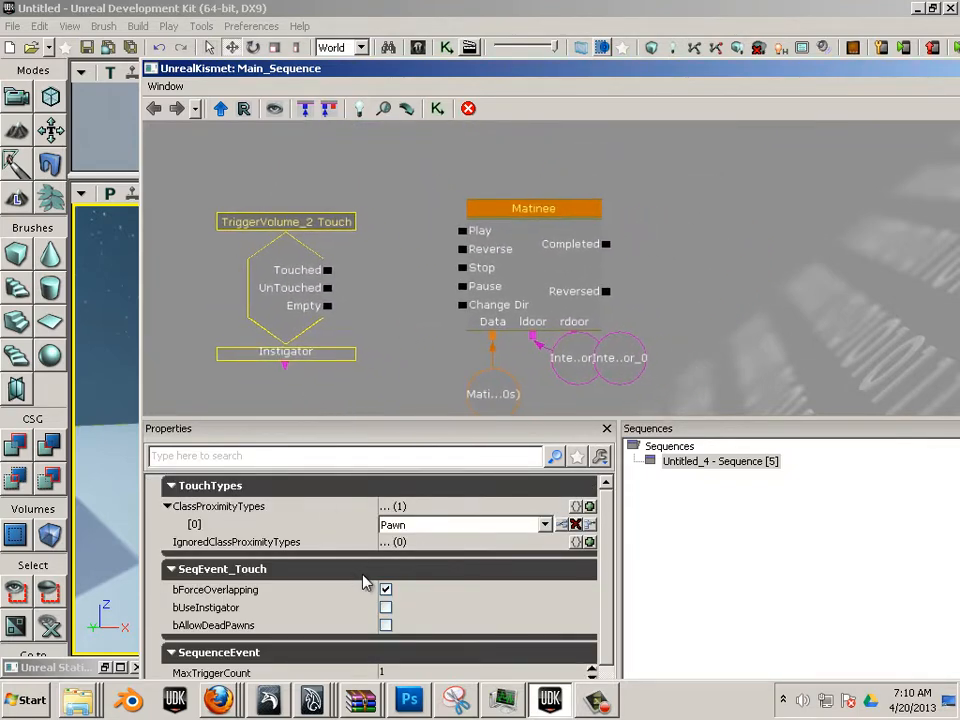
Set the TriggerVolume_2 Touch event's MaxTriggerCount to 0
scroll(557, 598, "down", 2)
scroll(557, 598, "up", 2)
scroll(610, 590, "down", 3)
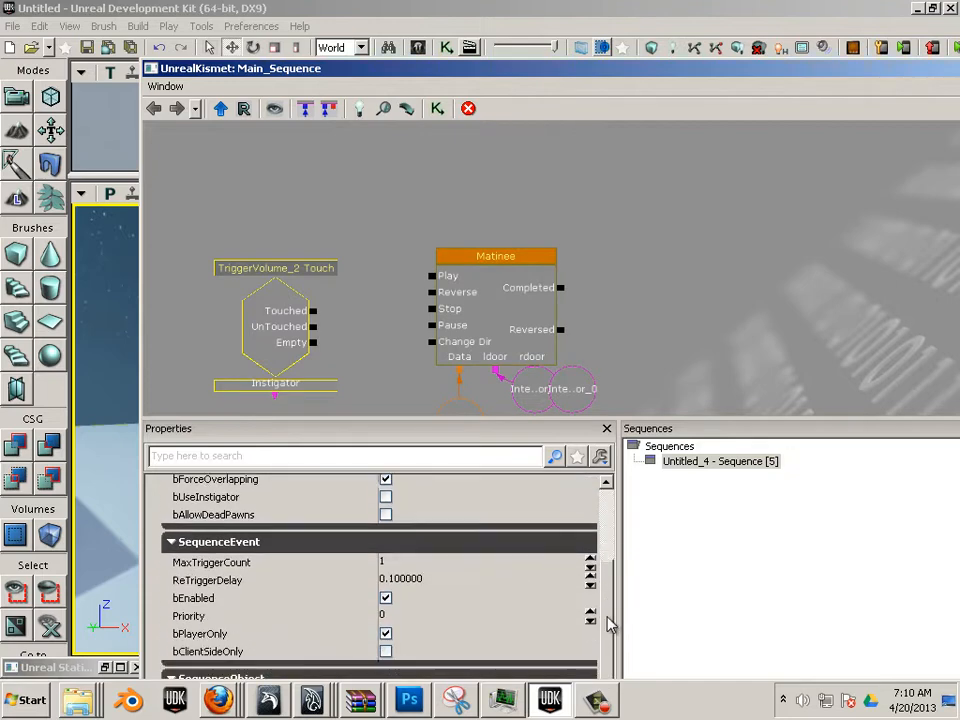
left_click(426, 565)
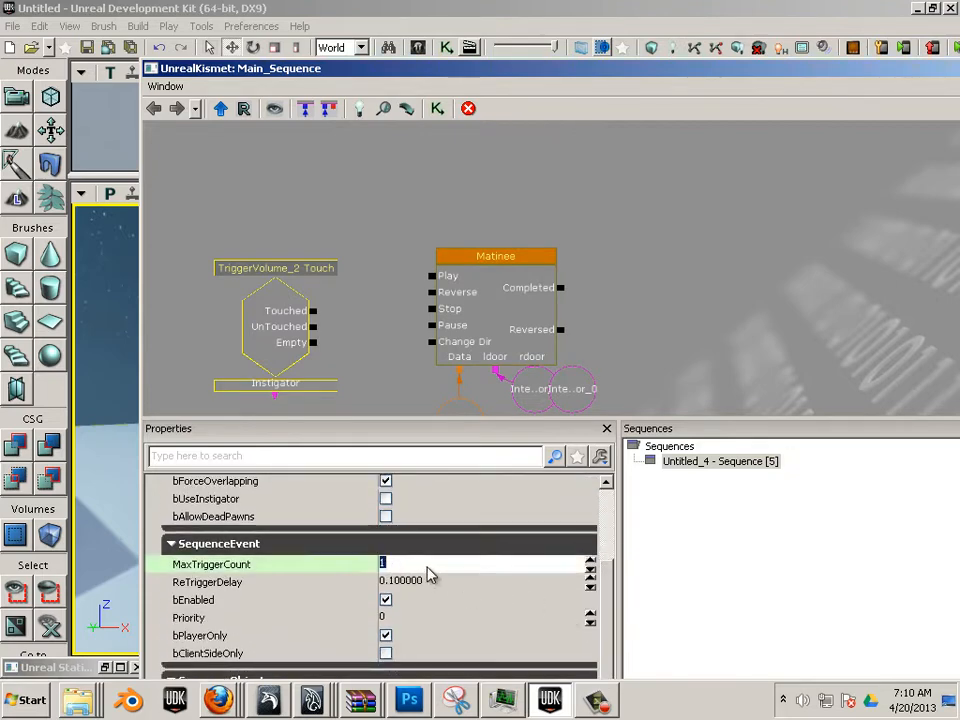
key("Return")
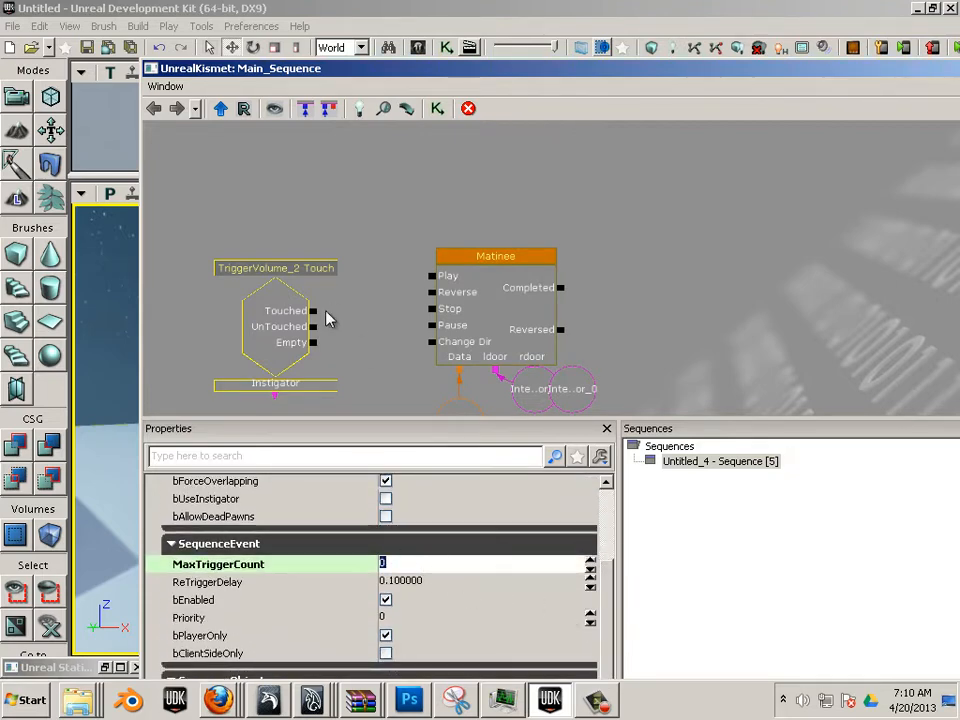
Connect the TriggerVolume_2 event's Touched to the Matinee's Play and UnTouched to Reverse, and move the Kismet window off the perspective view
left_click_drag(316, 313, 432, 275)
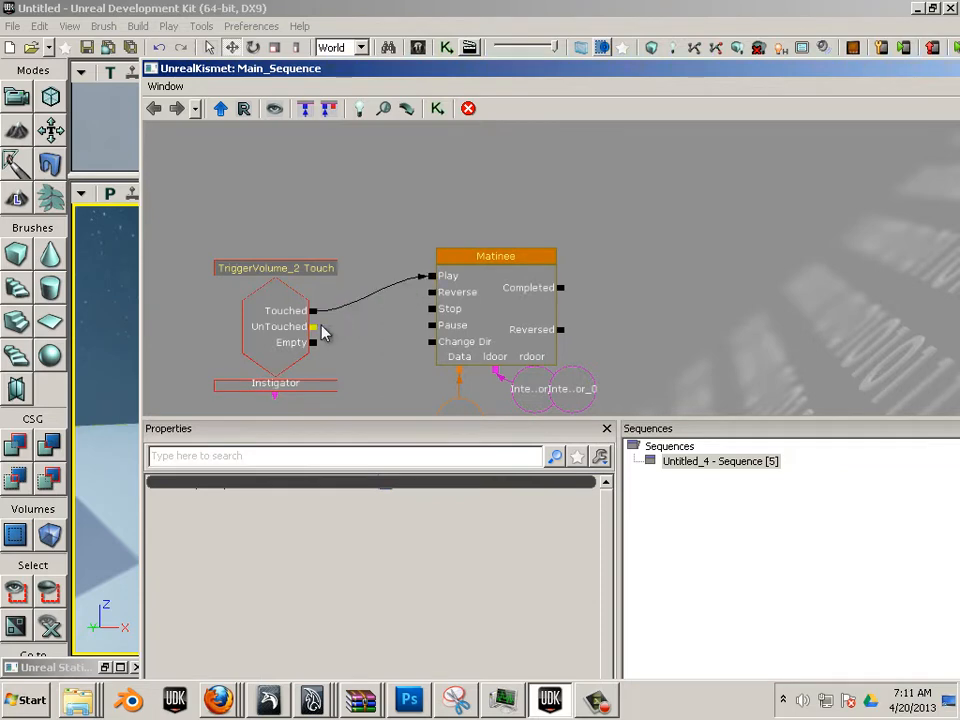
left_click_drag(323, 333, 431, 292)
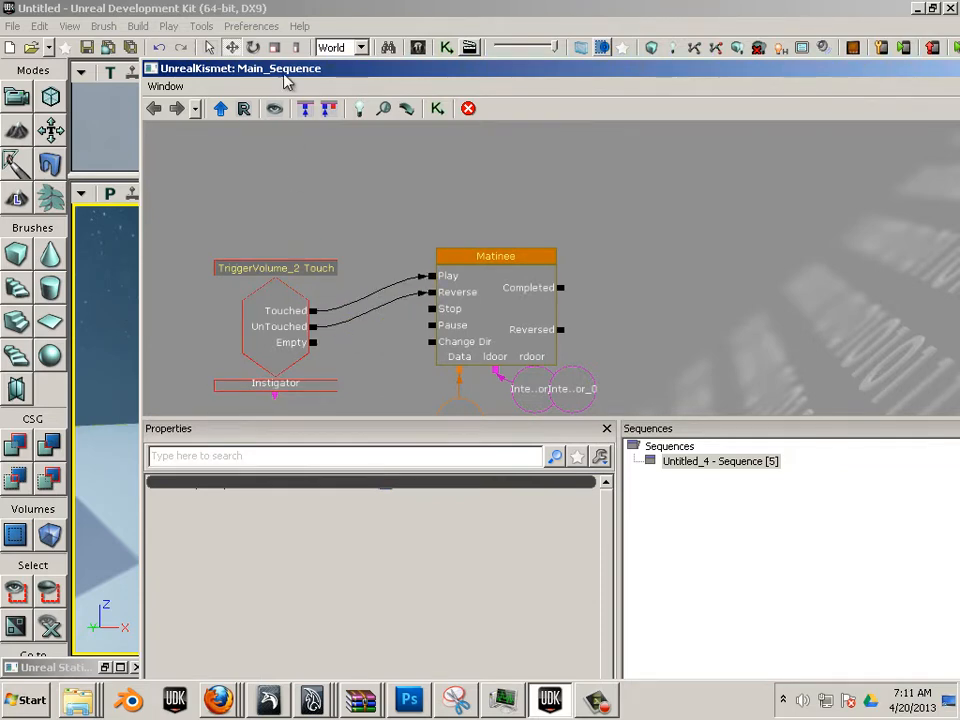
left_click_drag(324, 77, 714, 104)
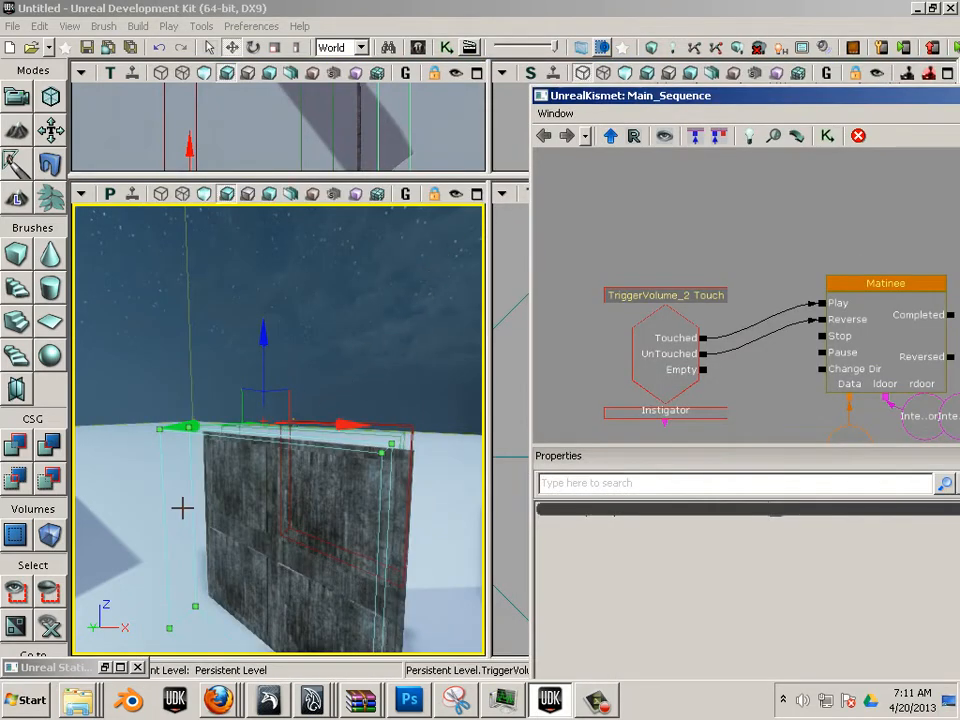
Play the level from the floor in front of the doors and test opening them by walking up and through
left_click_drag(121, 516, 139, 568)
right_click(137, 592)
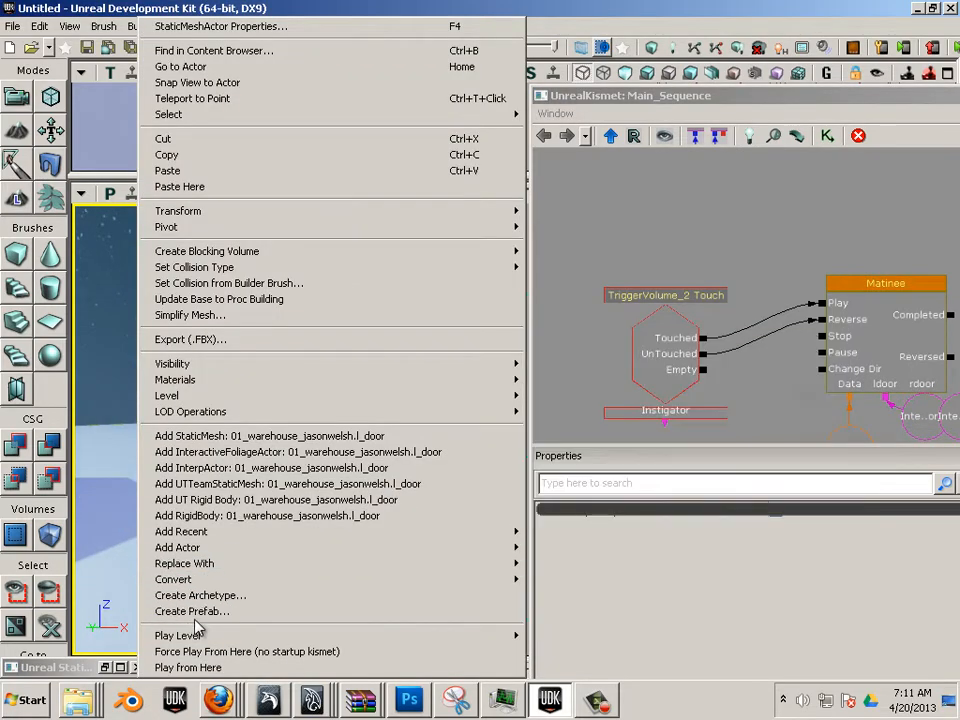
left_click(188, 667)
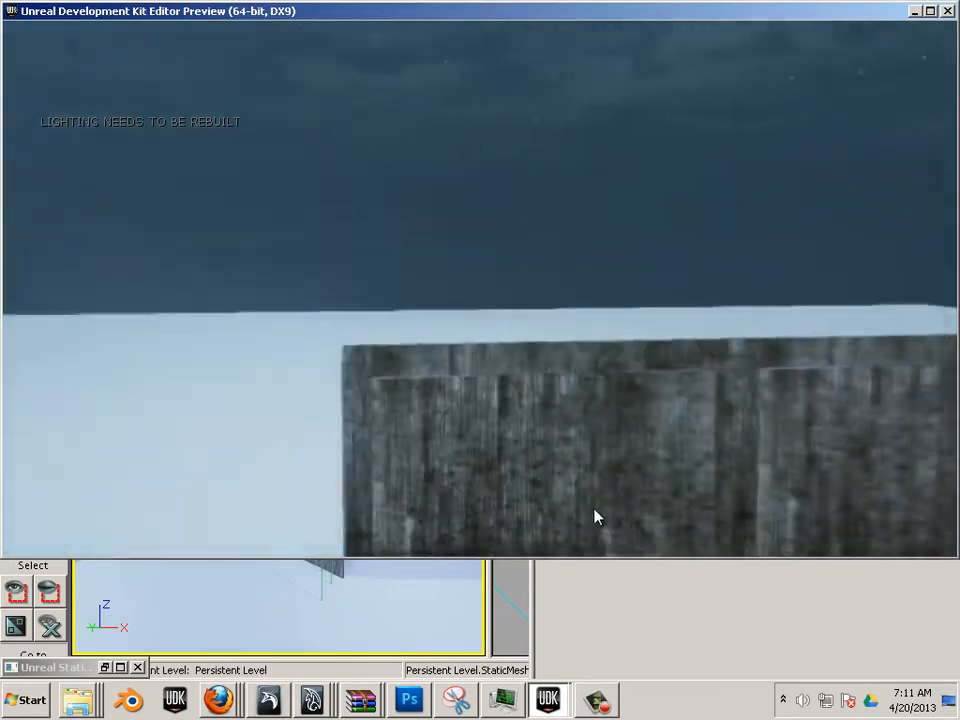
key("s")
key("d")
key("w")
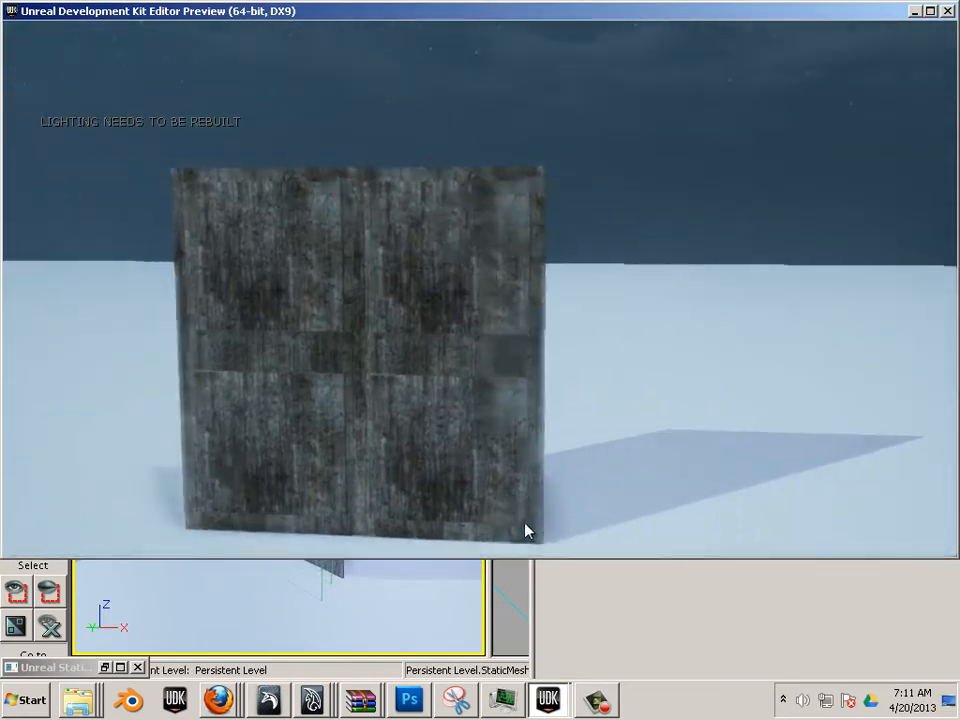
key("w")
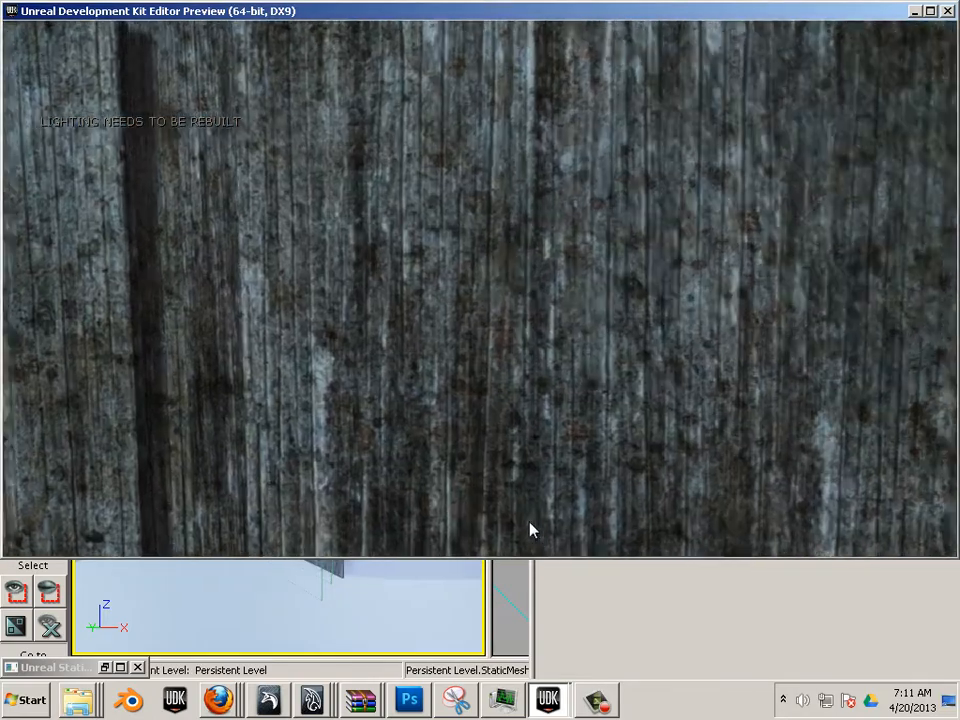
key("s")
key("w")
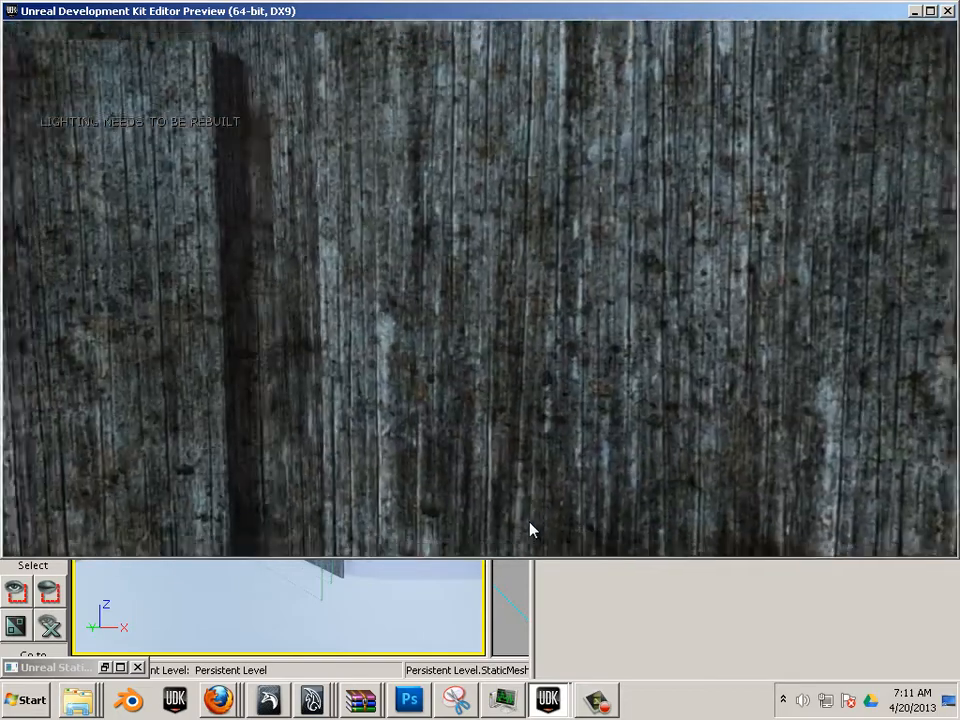
key("w")
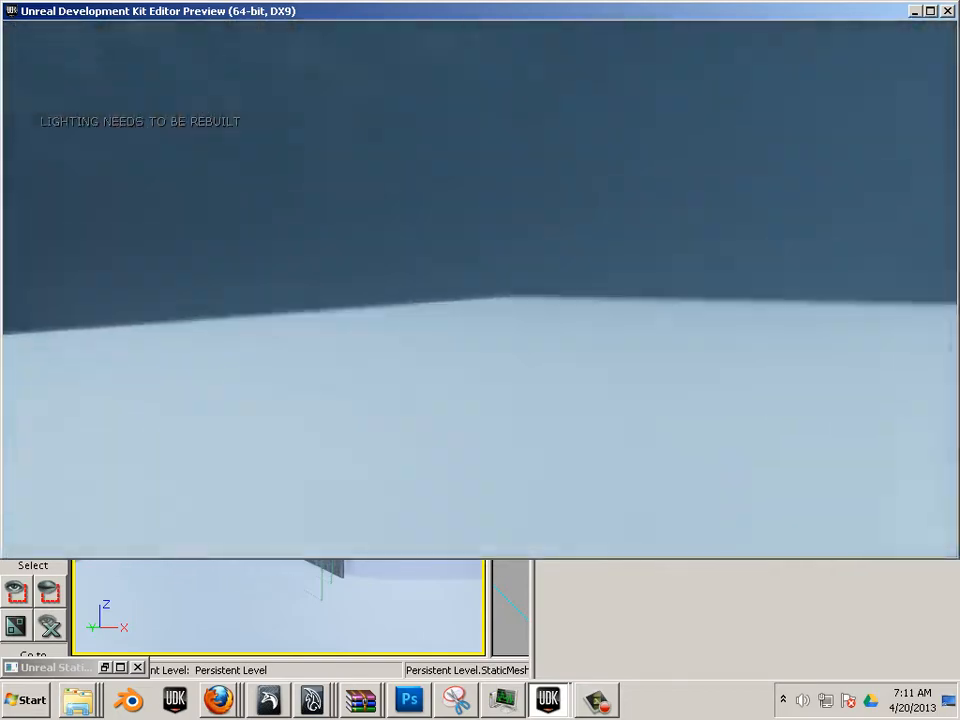
Test the doors from their far side by repeatedly walking up to them and backing away
key("d")
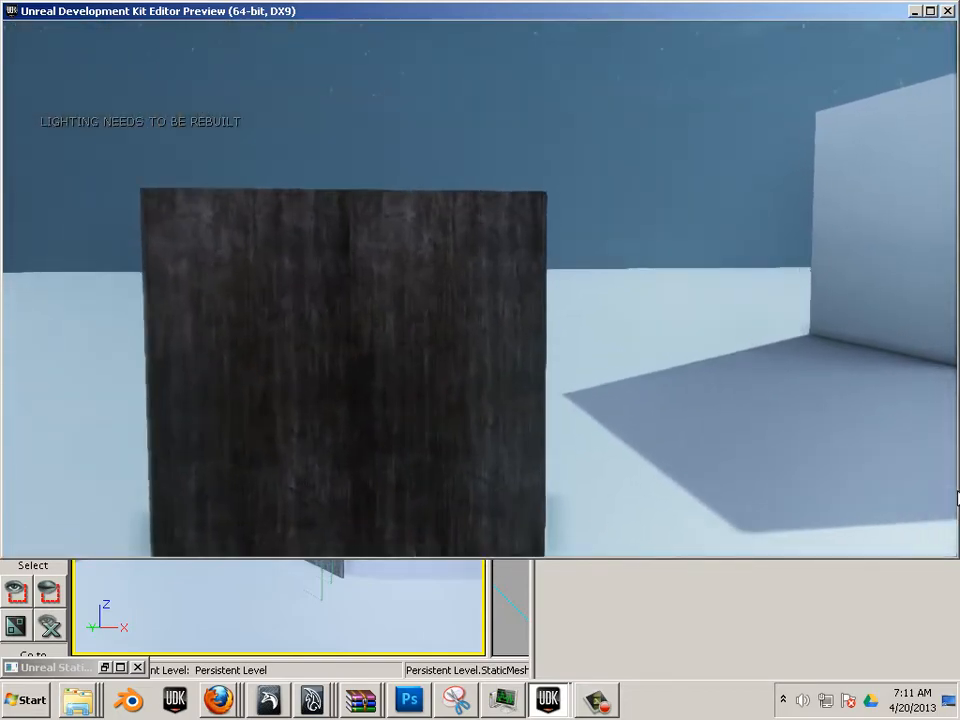
key("w")
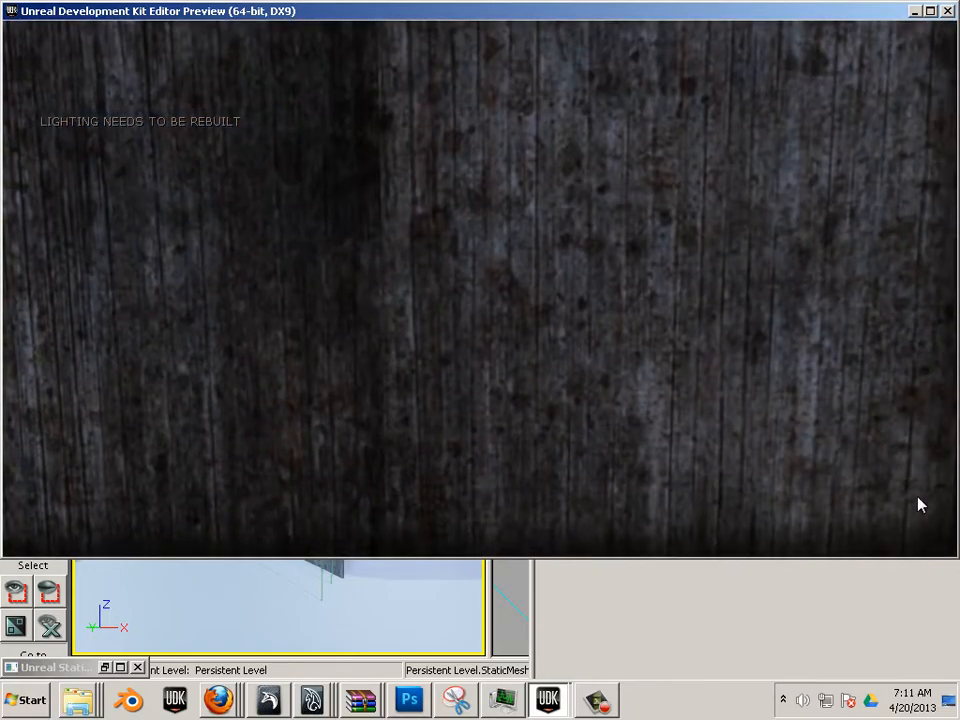
key("s")
key("w")
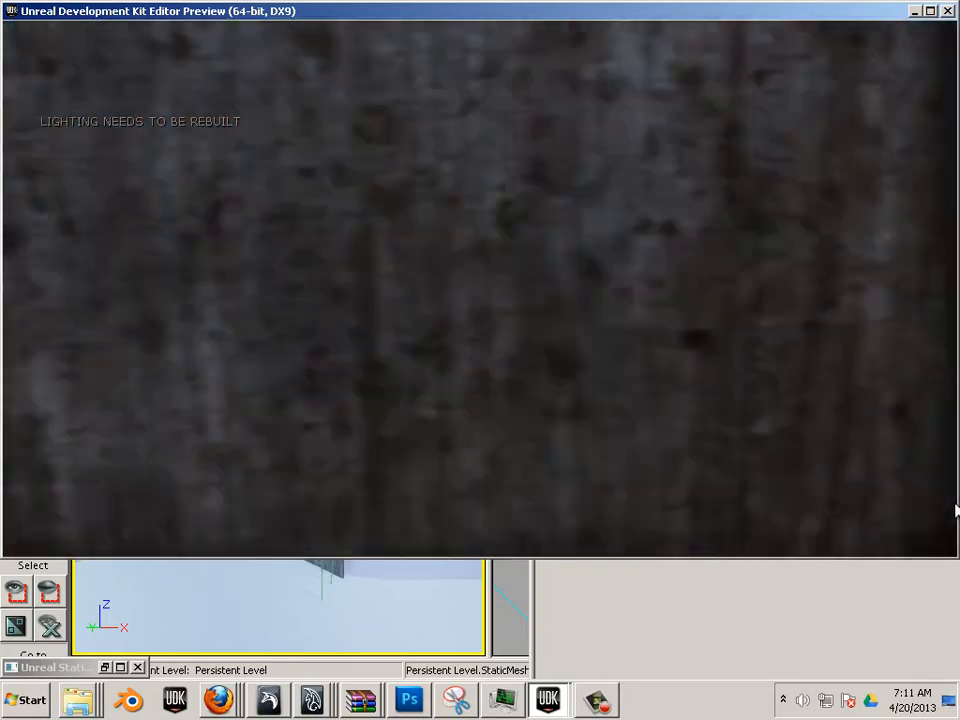
key("s")
key("w")
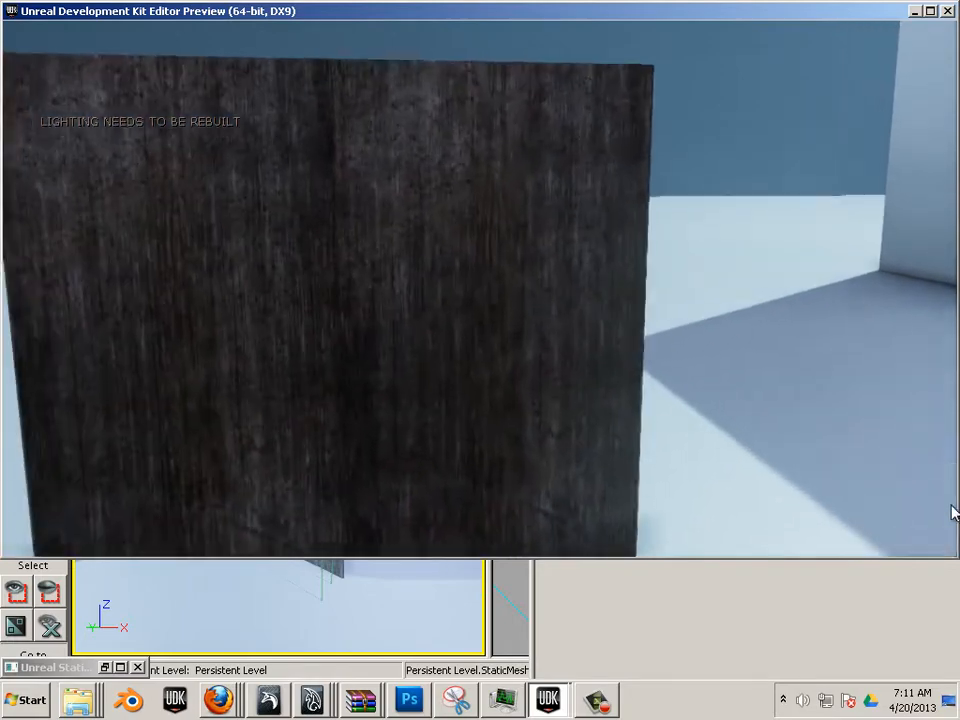
key("s")
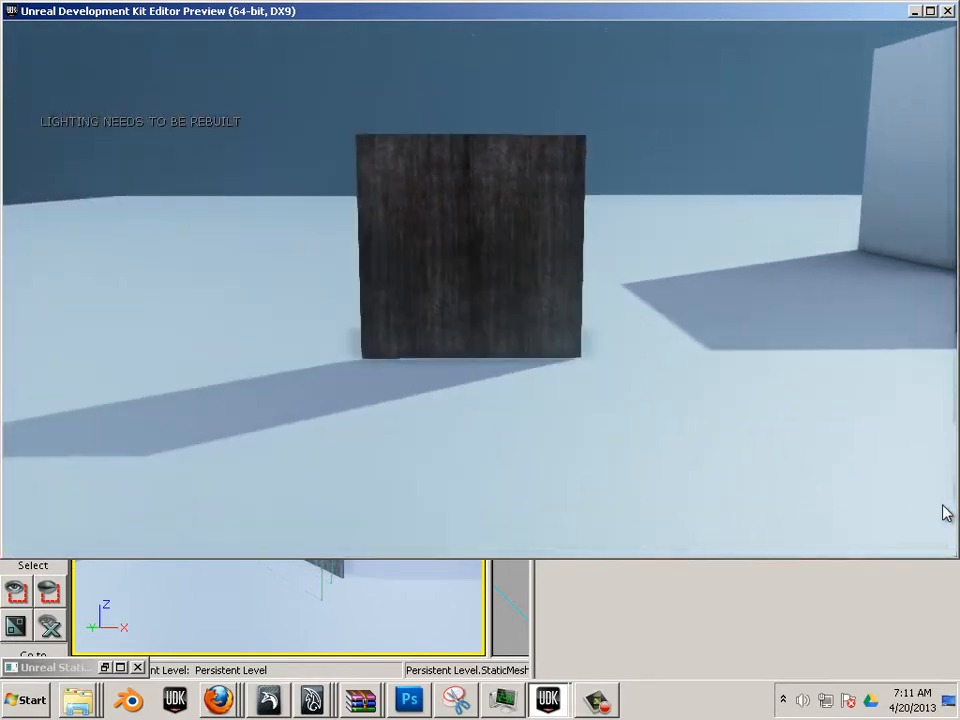
key("w")
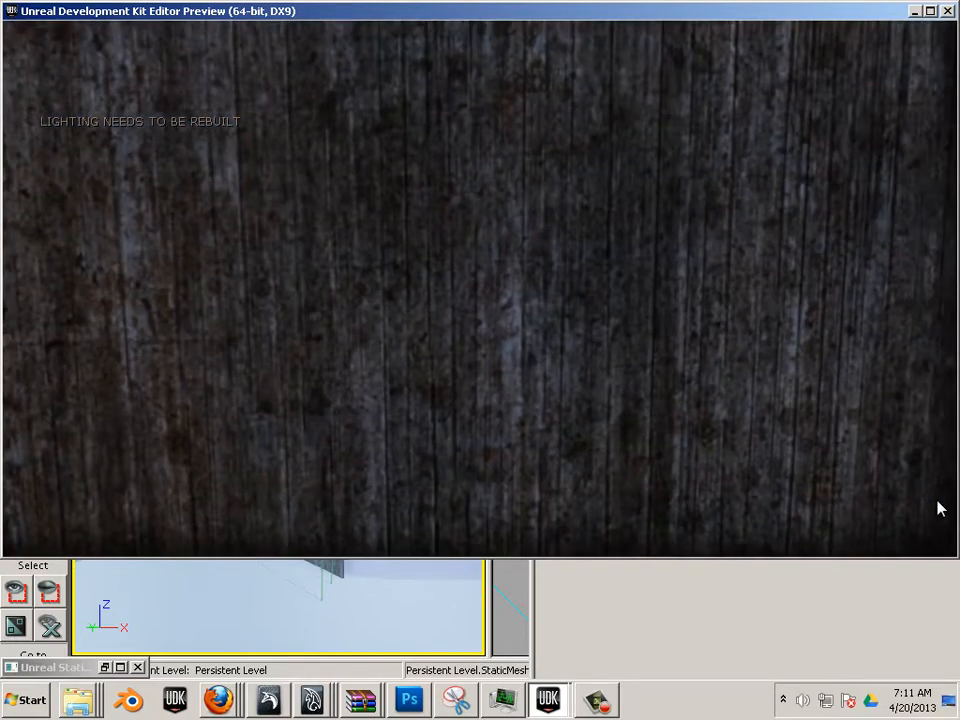
Return to the front of the doors, walk through them, retest the far side, and end the play session
key("s")
key("a")
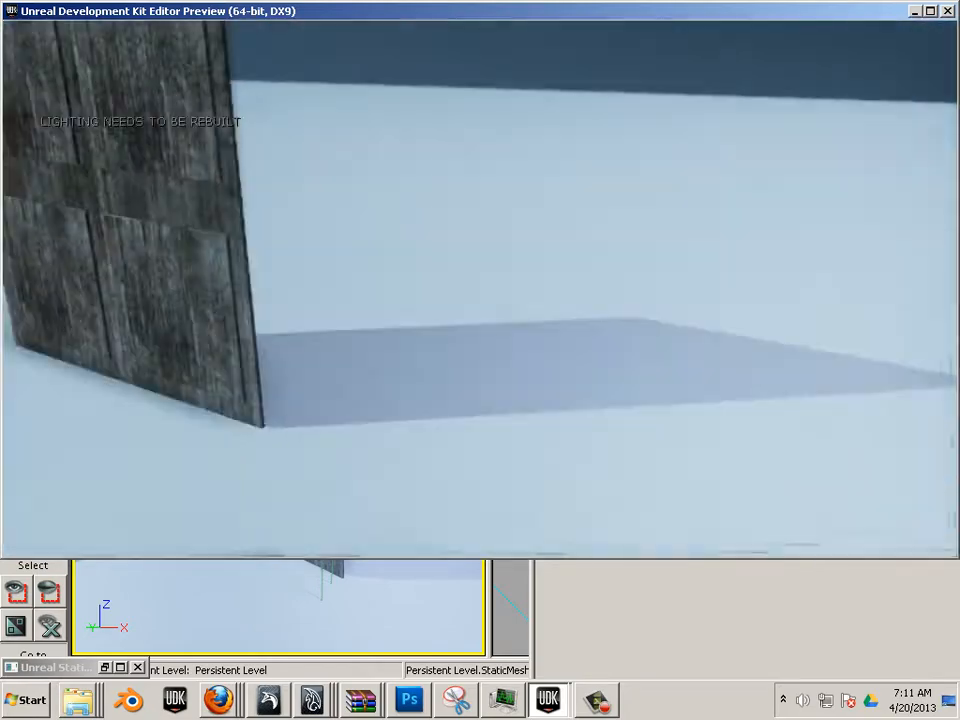
key("a")
key("w")
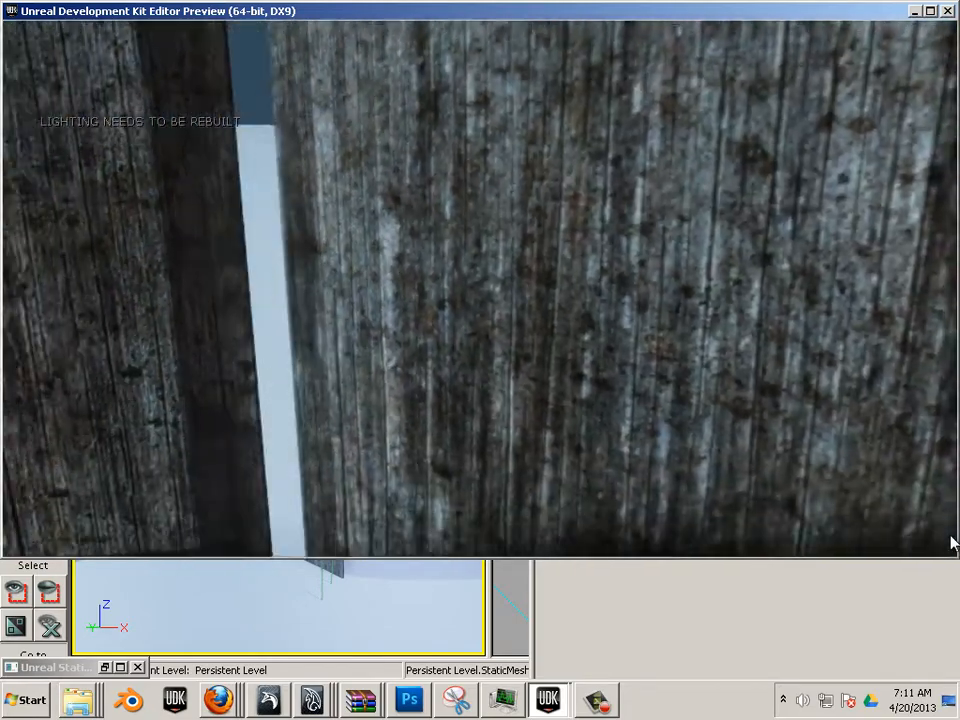
key("w")
key("s")
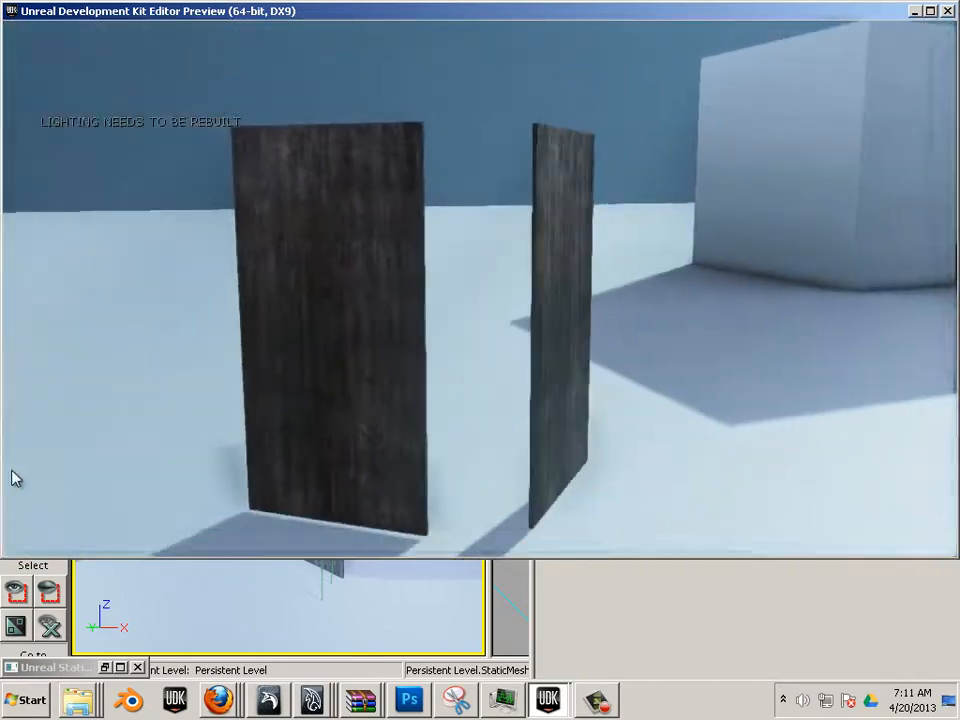
key("s")
key("w")
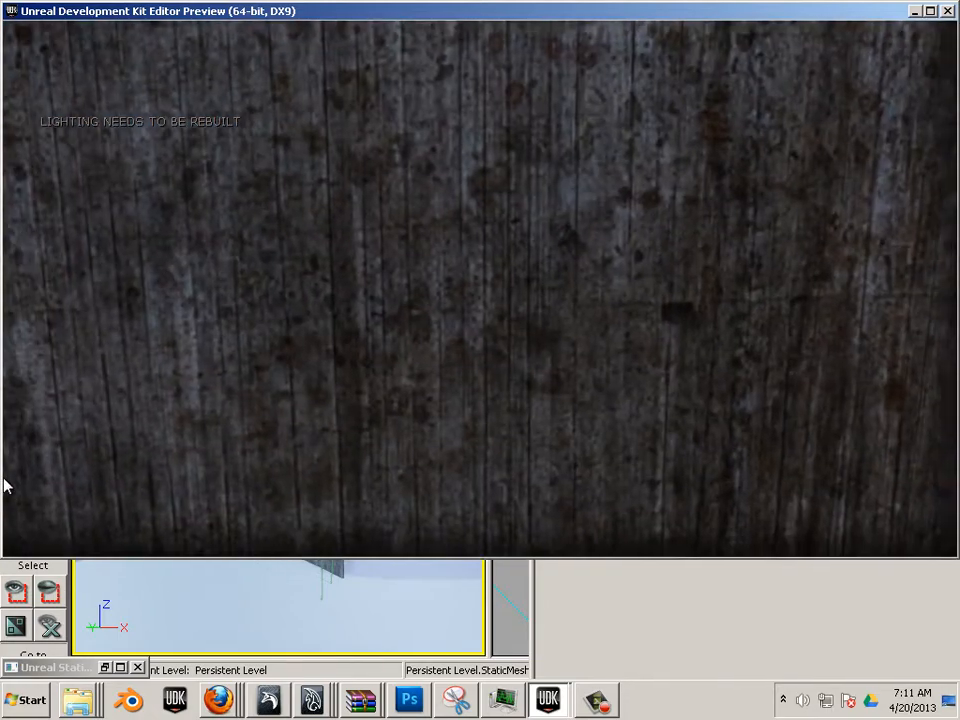
key("s")
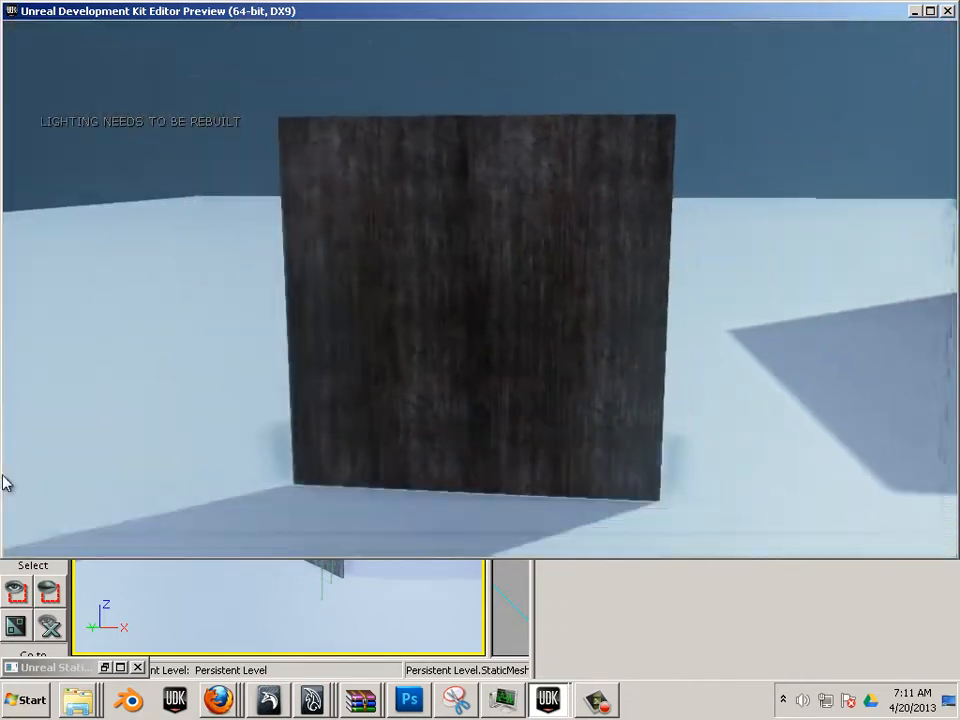
key("s")
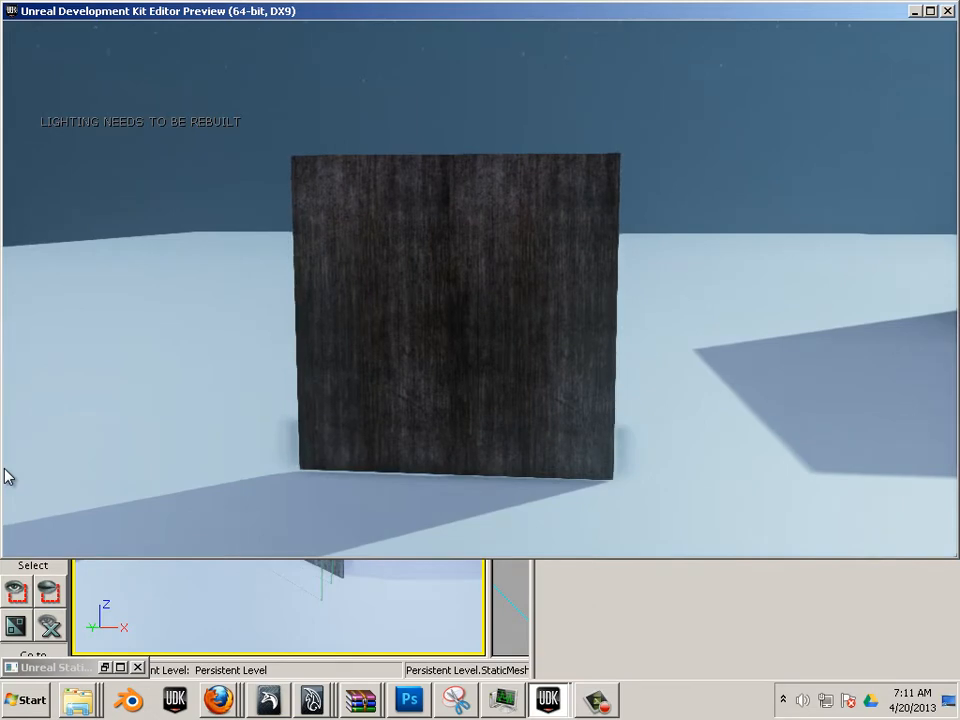
key("Escape")
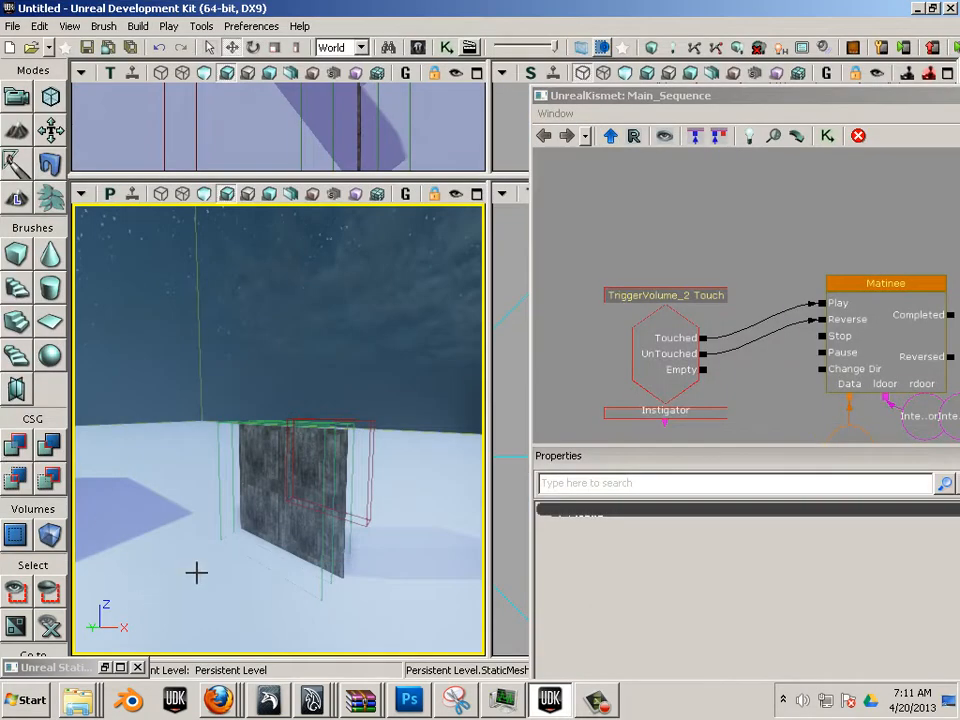
Add a new Matinee to the Kismet sequence in the empty space above the existing one
mouse_move(196, 572)
left_mouse_down()
mouse_move(197, 602)
mouse_move(343, 546)
mouse_move(199, 572)
left_mouse_up()
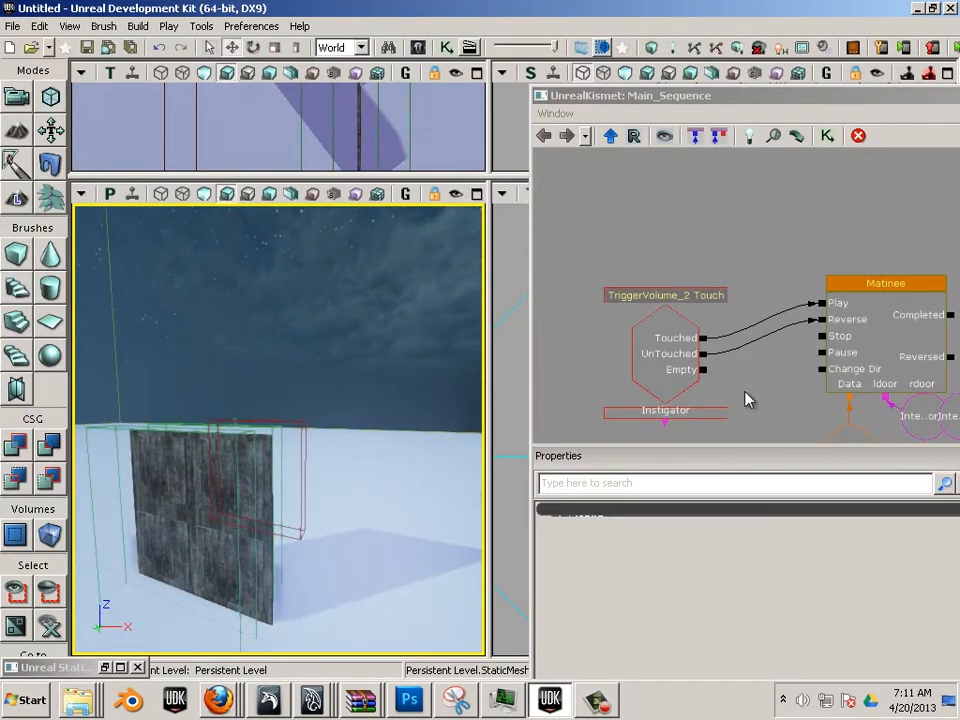
left_click_drag(745, 400, 680, 482)
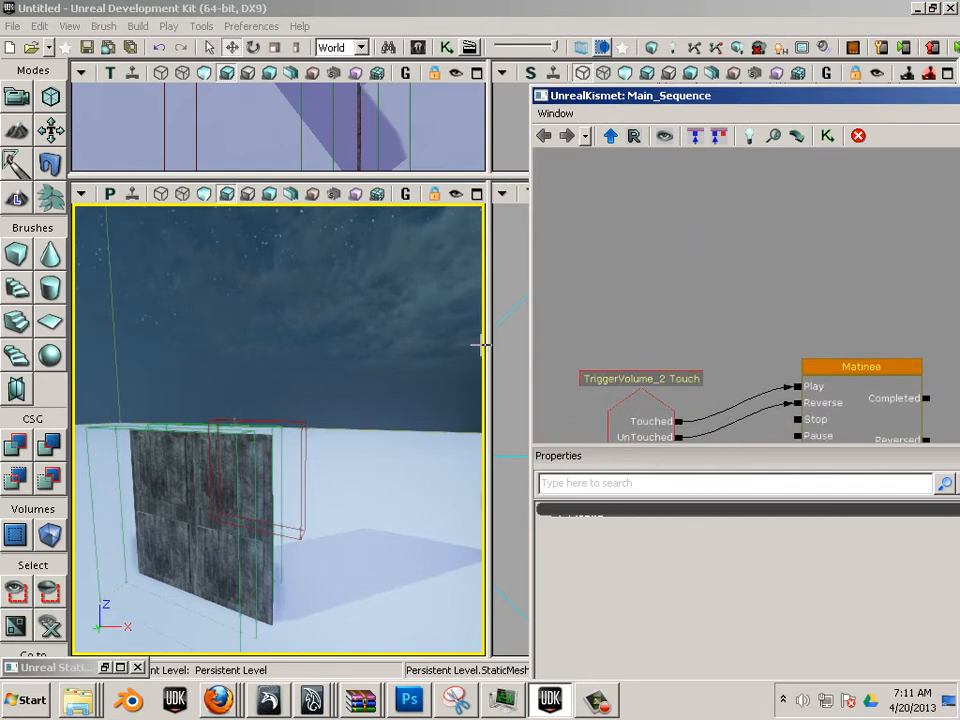
left_click_drag(711, 318, 667, 290)
left_click_drag(744, 225, 742, 247)
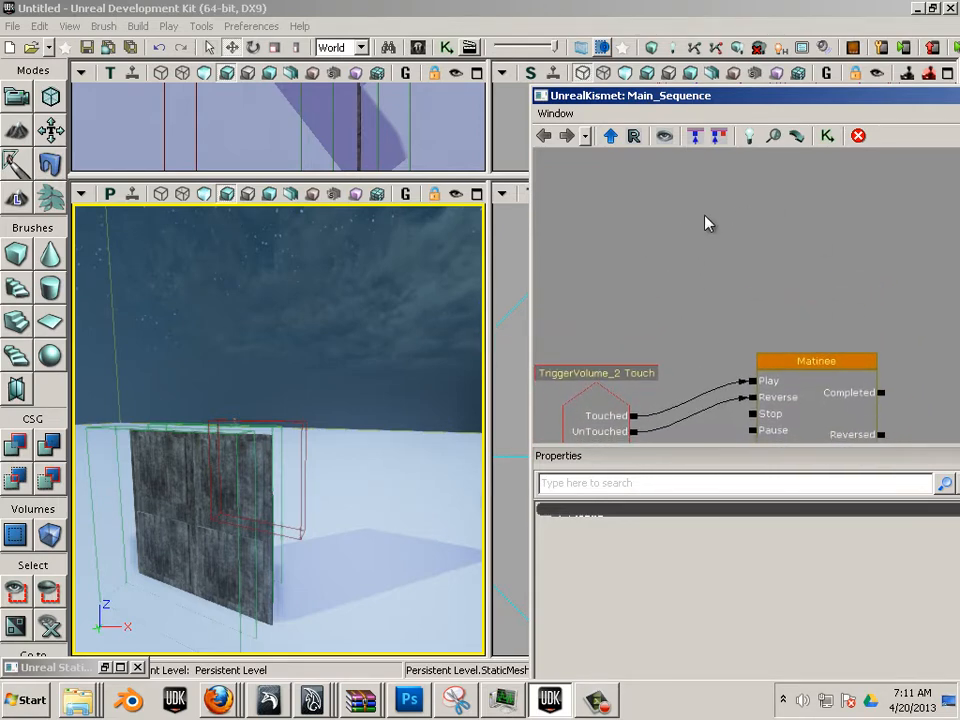
right_click(697, 210)
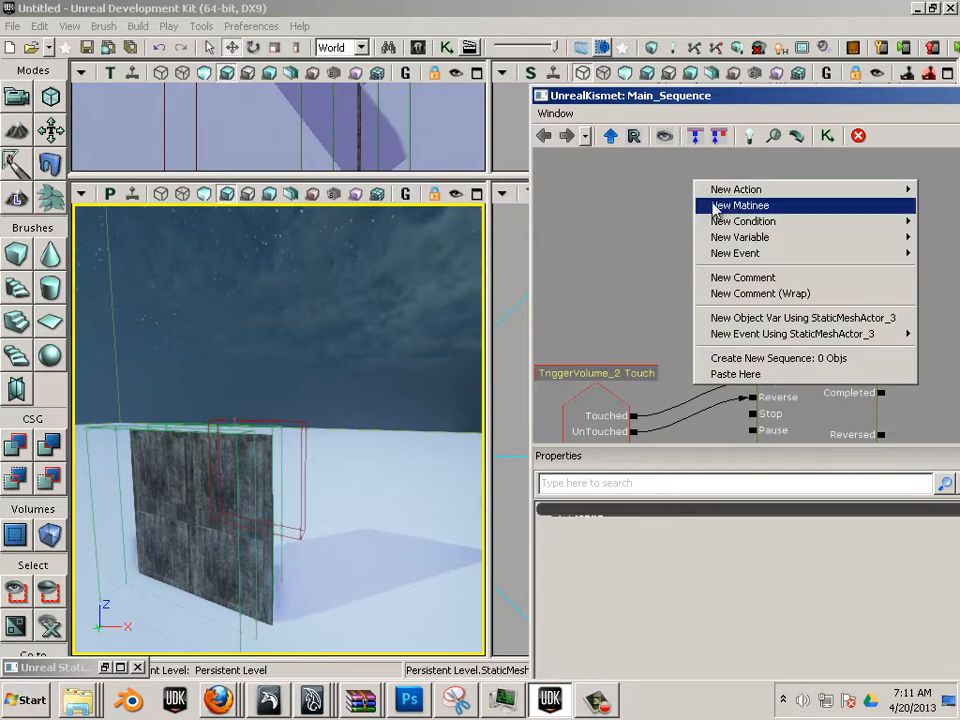
left_click(717, 206)
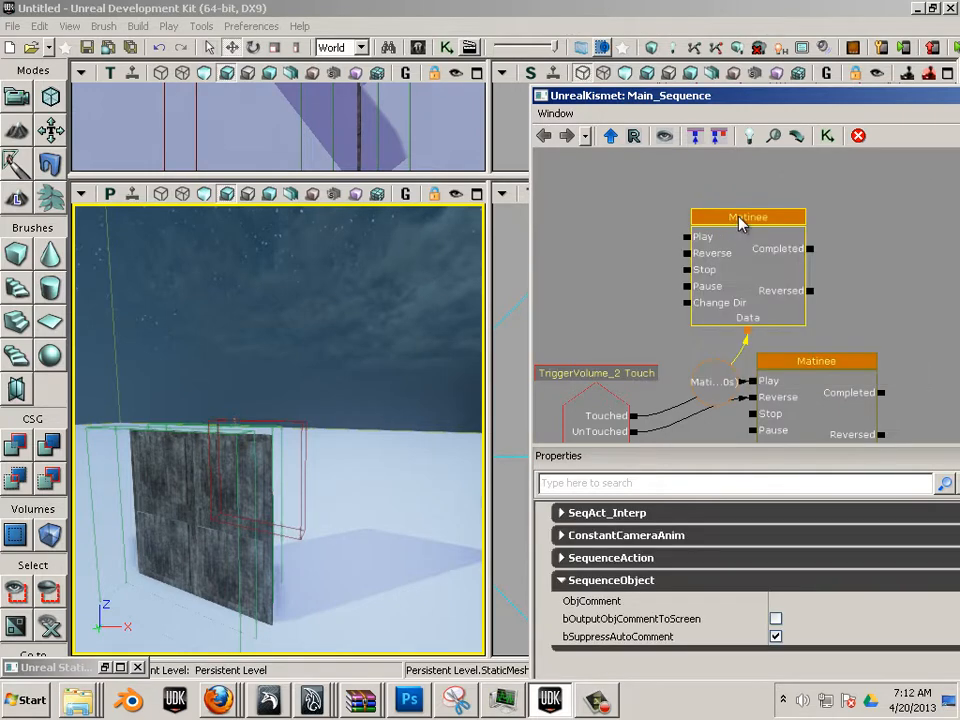
Move the new Matinee and its data variable up, clear of the existing door setup
left_click_drag(740, 220, 763, 155, "ctrl")
left_click_drag(743, 319, 746, 263)
scroll(720, 298, "down", 4)
left_click(723, 394)
left_click_drag(723, 394, 741, 268, "ctrl")
left_click_drag(639, 354, 716, 314)
Open the new Matinee for editing and add an empty group named ldoor for the left door
double_click(765, 263)
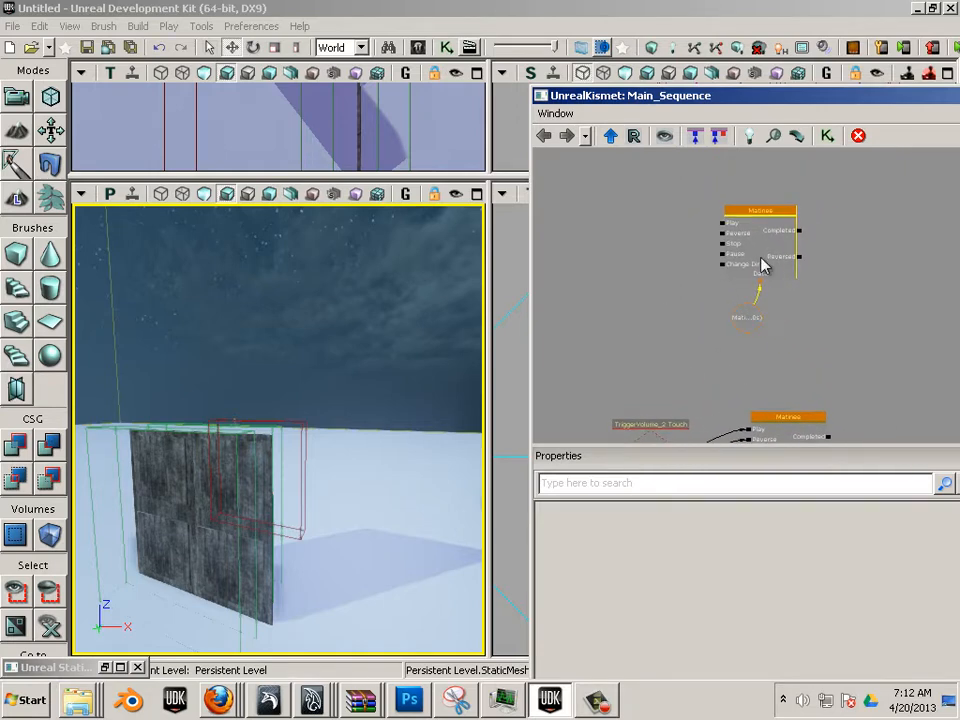
left_click_drag(225, 97, 653, 98)
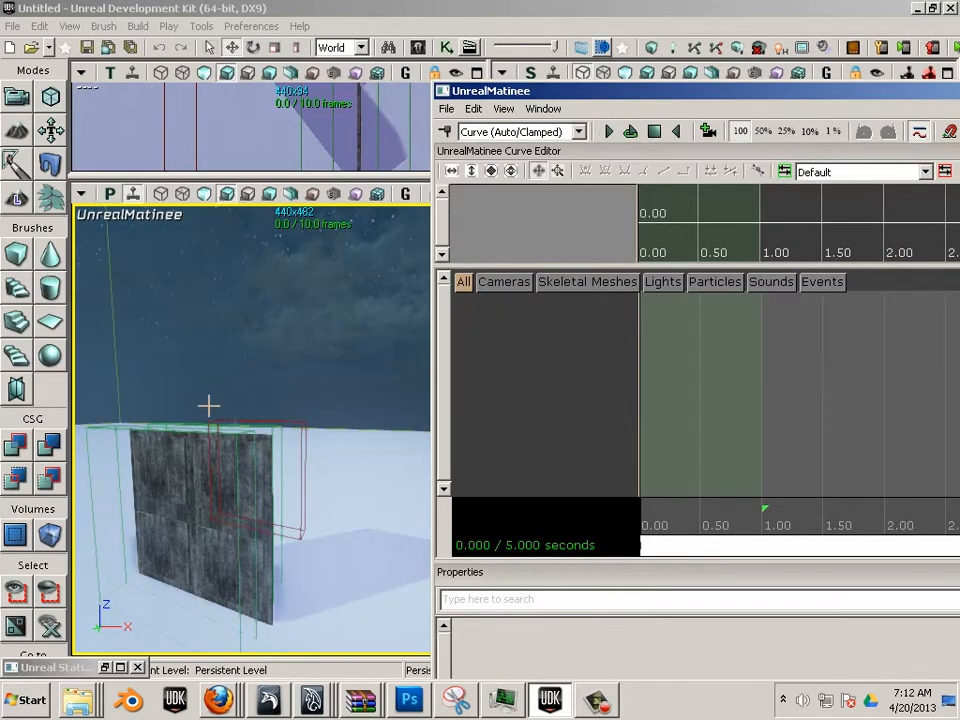
left_click(184, 469)
scroll(160, 495, "down", 3)
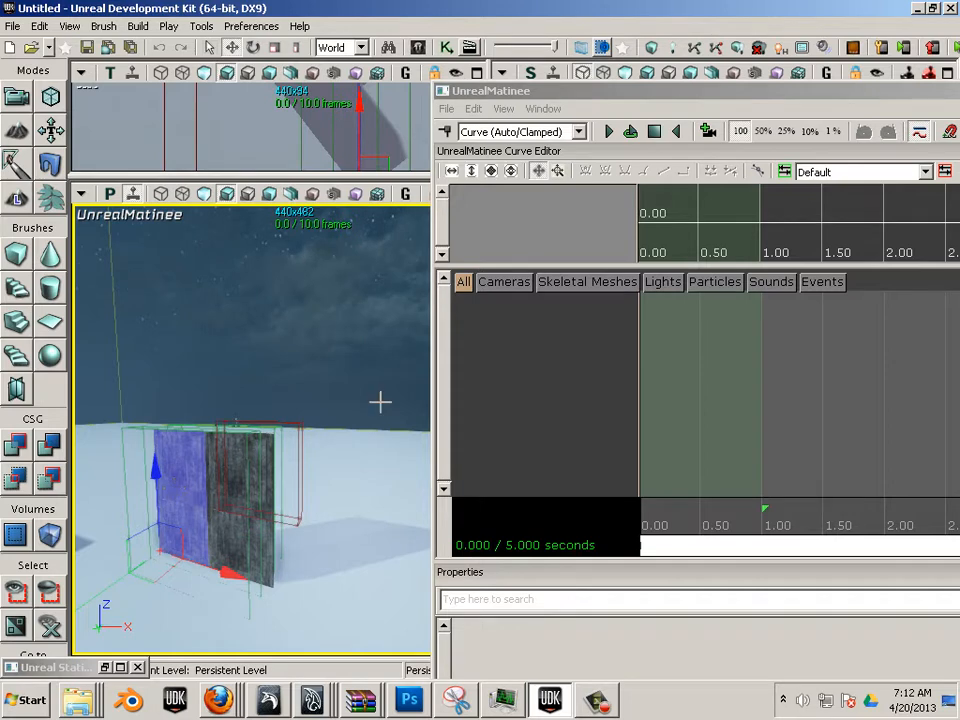
right_click(533, 344)
left_click(565, 369)
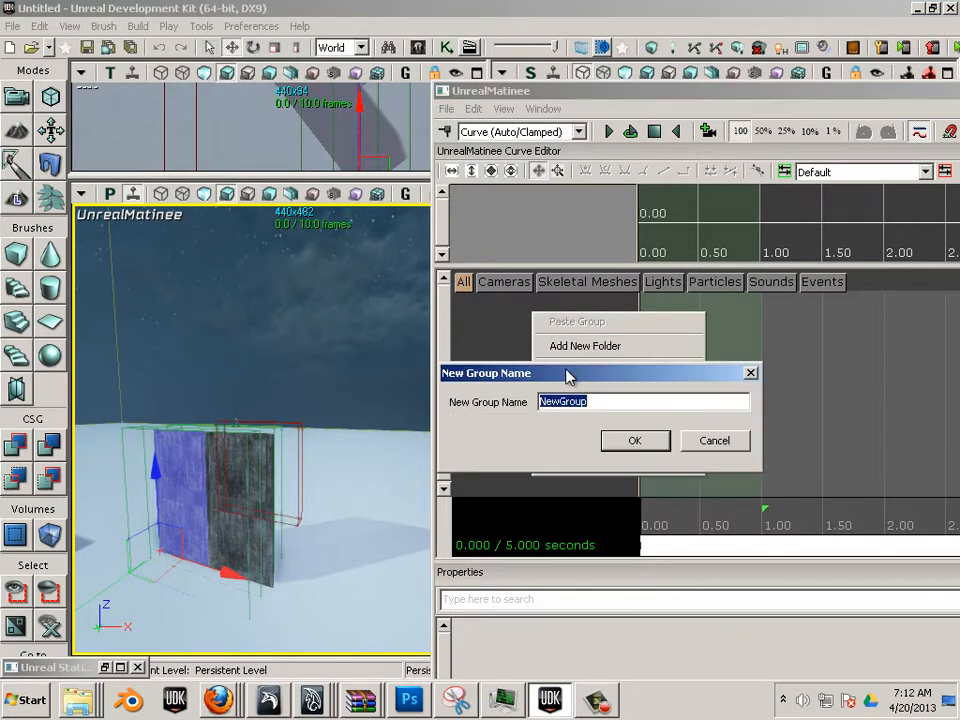
type("Ido")
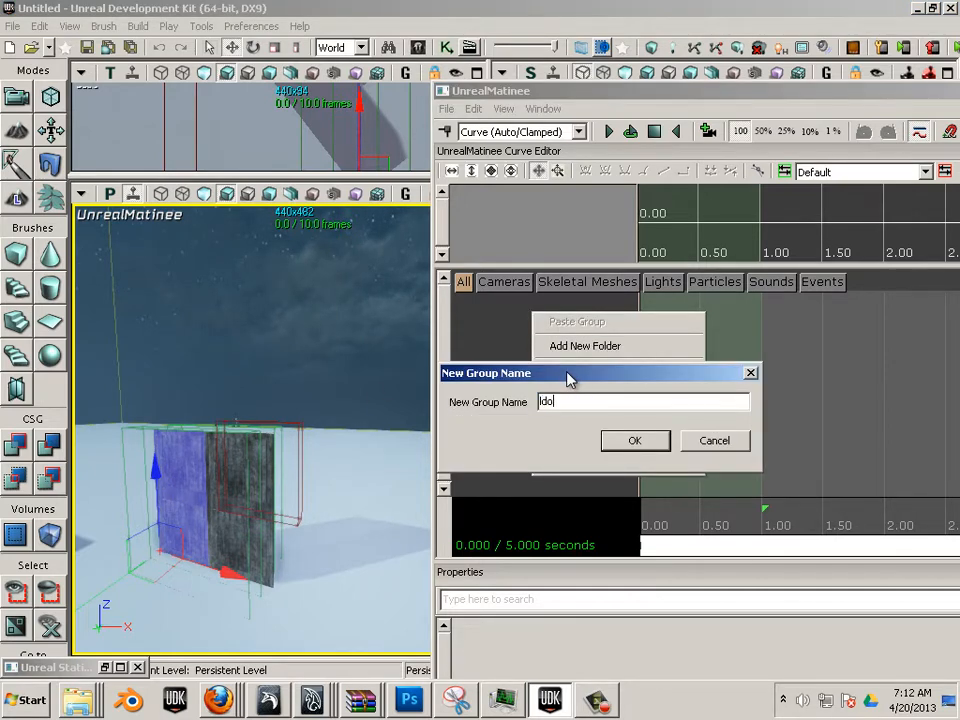
type("or")
key("Return")
Select the right door and add an empty Matinee group named rdoor for it
left_click(234, 496)
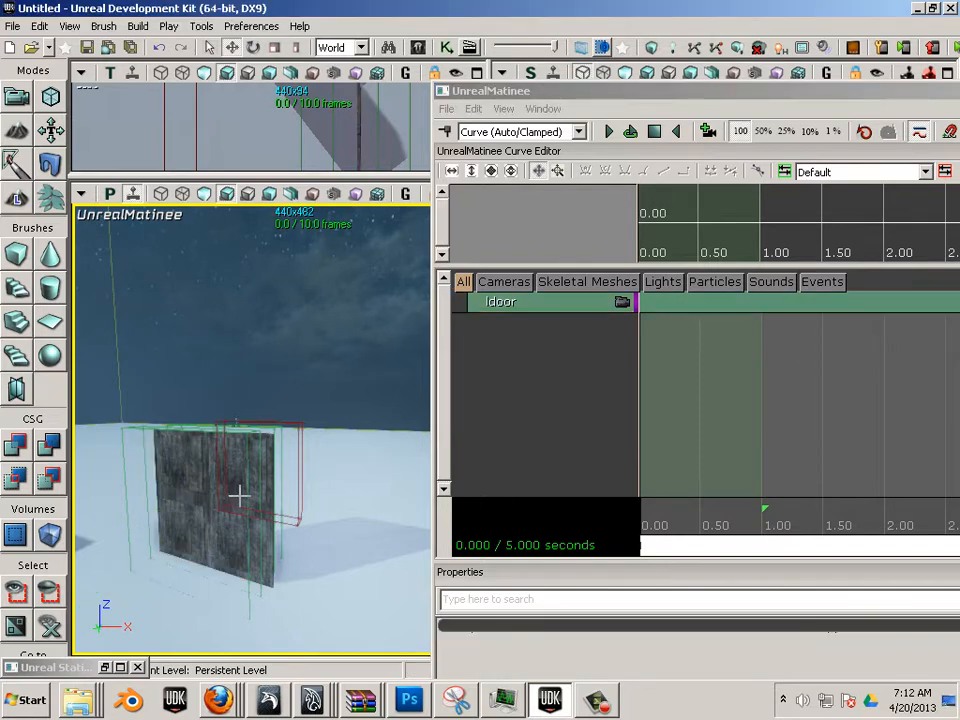
left_click(240, 494)
right_click(491, 402)
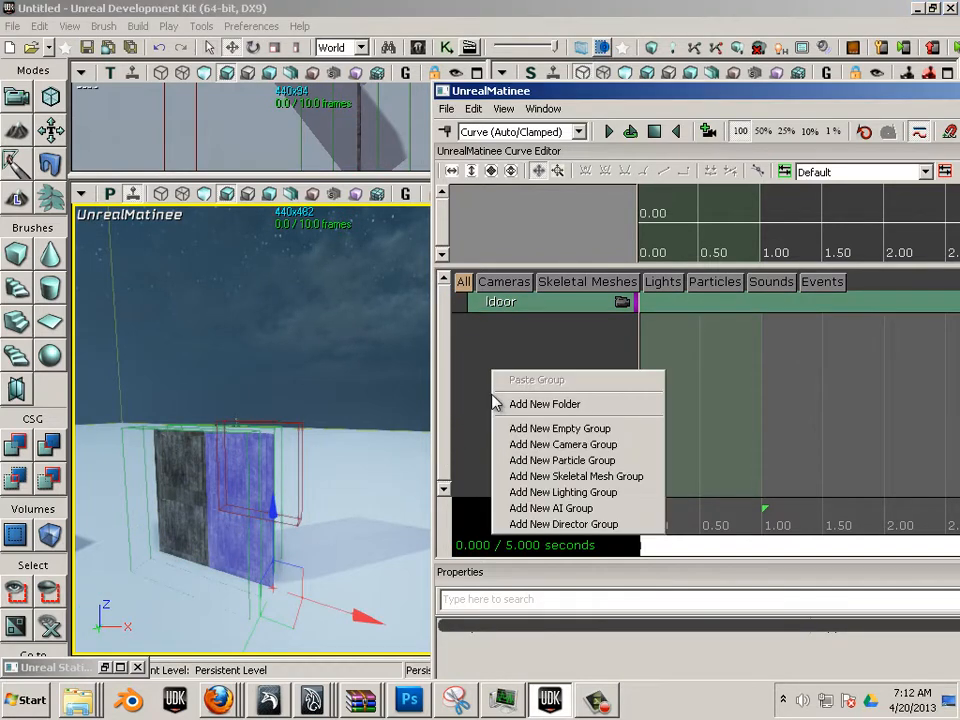
left_click(534, 429)
type("r")
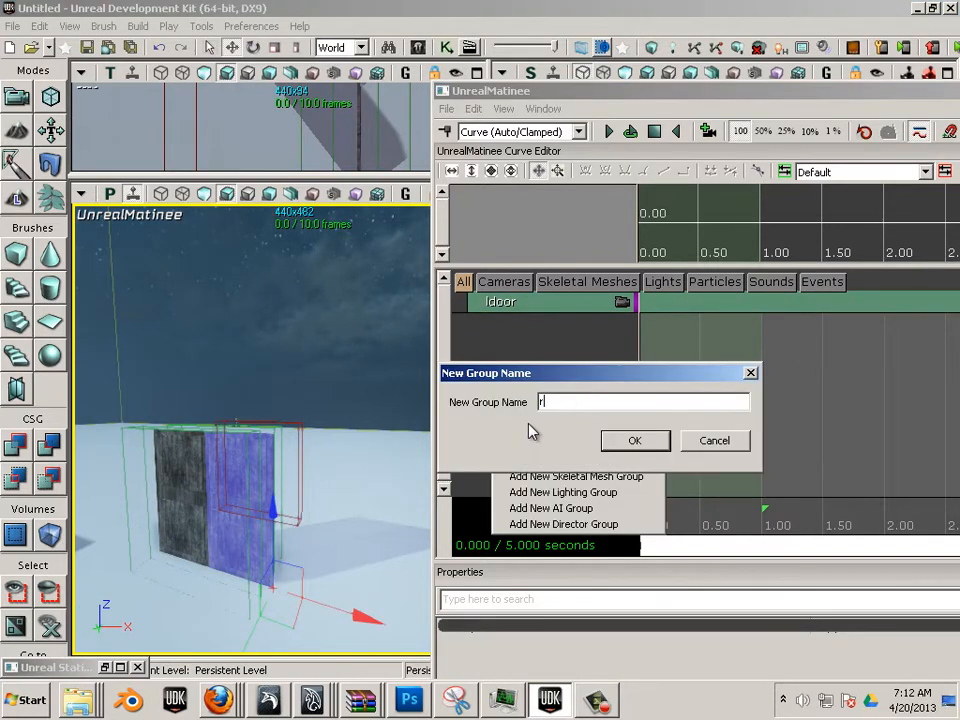
type("door")
key("Return")
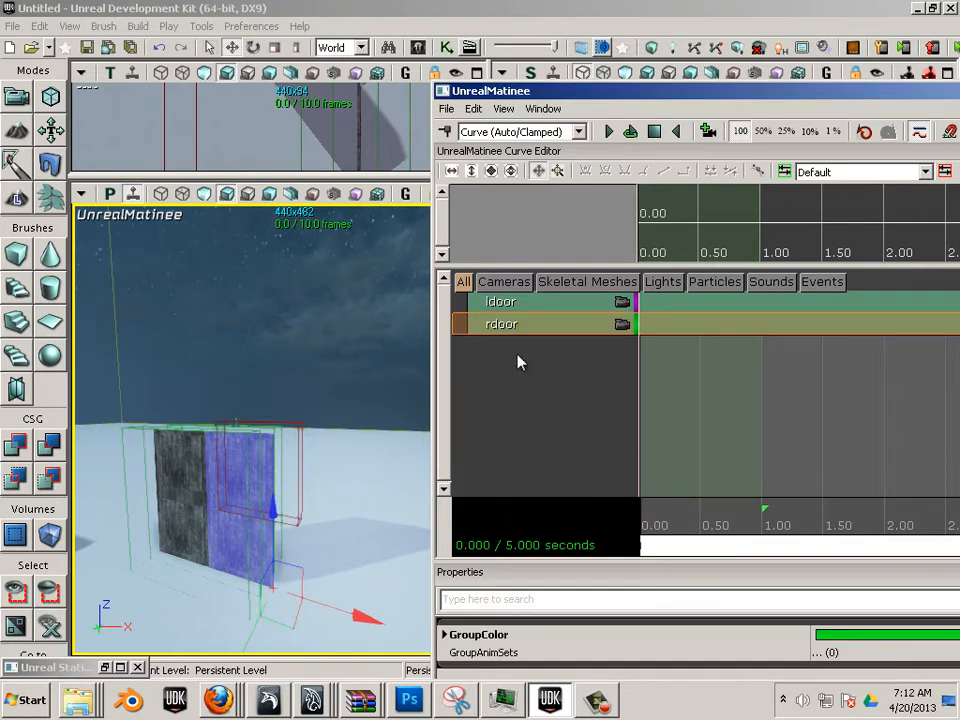
Add a movement track to both the ldoor and rdoor groups and expand them, with the ldoor track selected
left_click(540, 304)
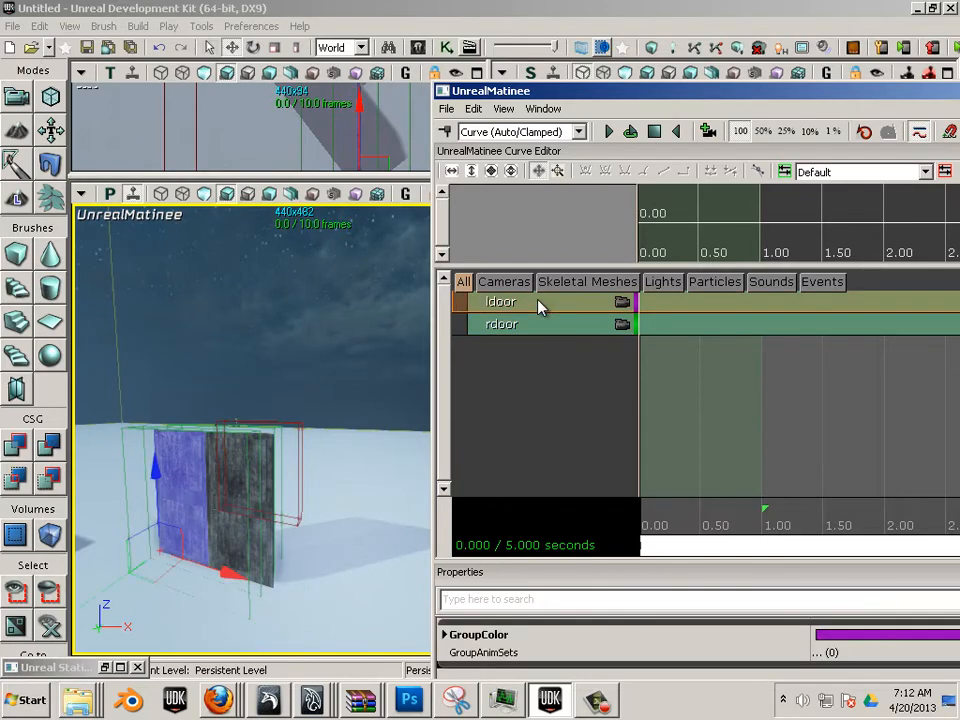
right_click(540, 304)
left_click(590, 388)
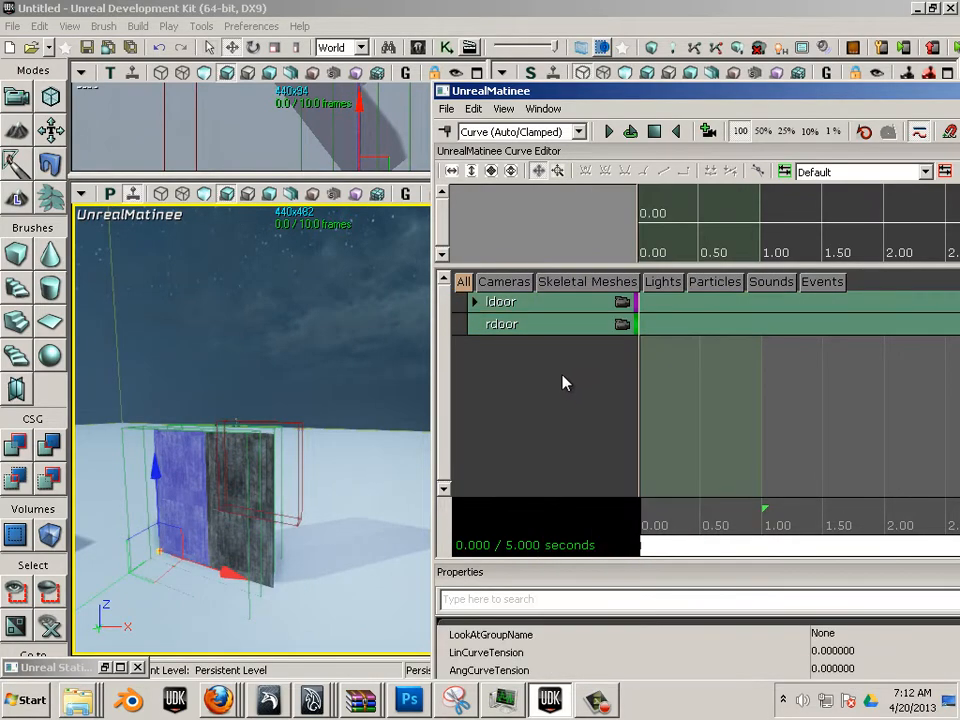
left_click(521, 328)
right_click(521, 330)
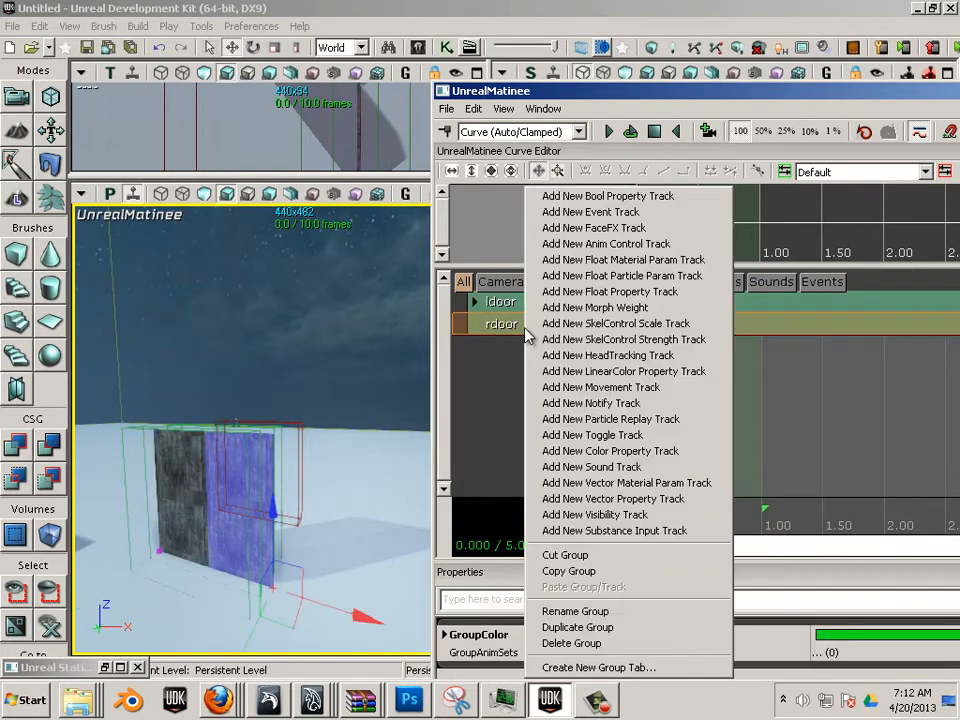
left_click(569, 389)
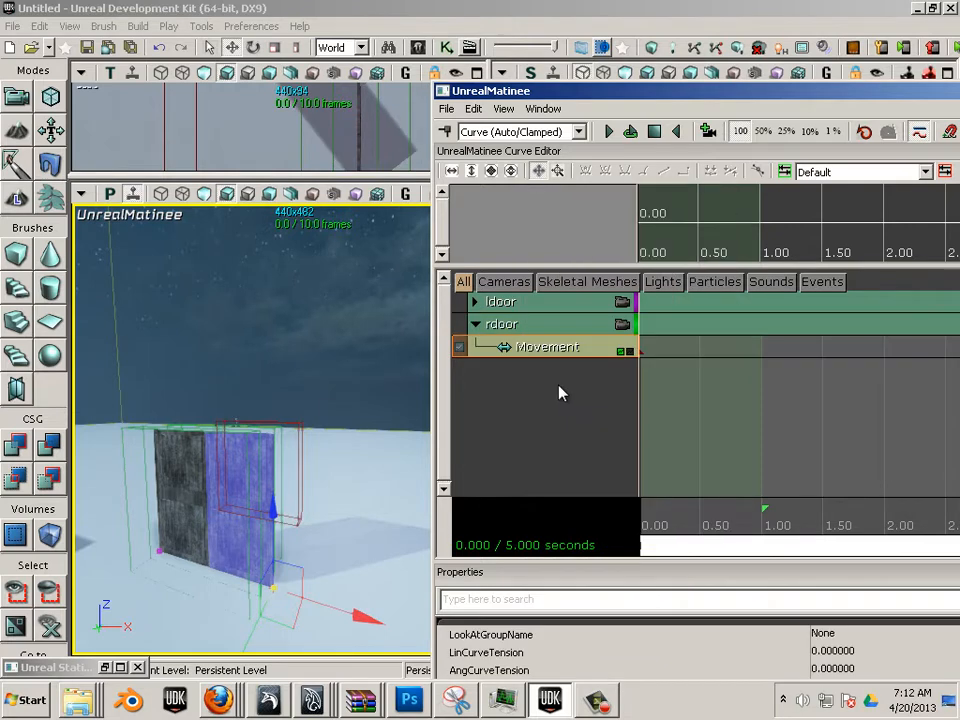
left_click(478, 304)
left_click(512, 328)
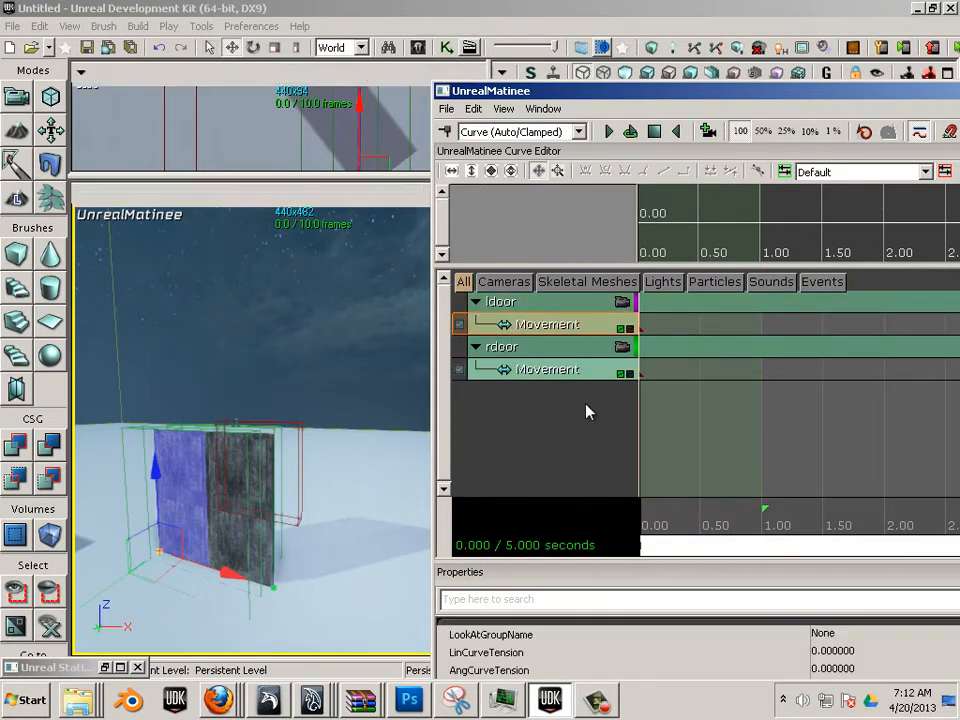
Extend the Matinee section to about 2 seconds and key the left door swung open around its hinge at that time
left_click_drag(765, 511, 888, 532)
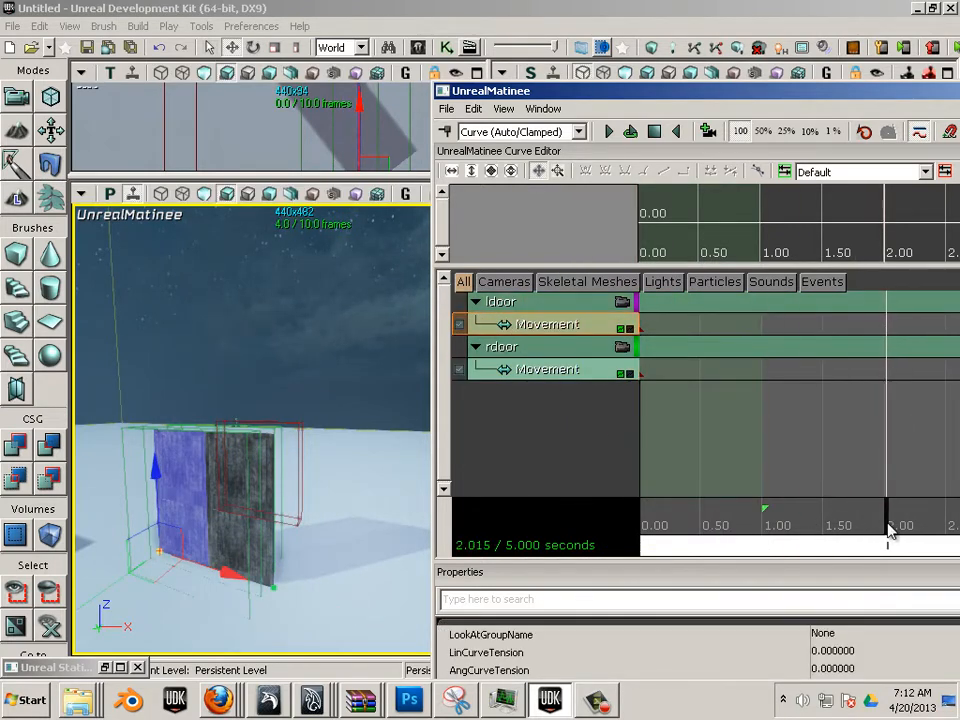
left_click_drag(786, 508, 888, 524)
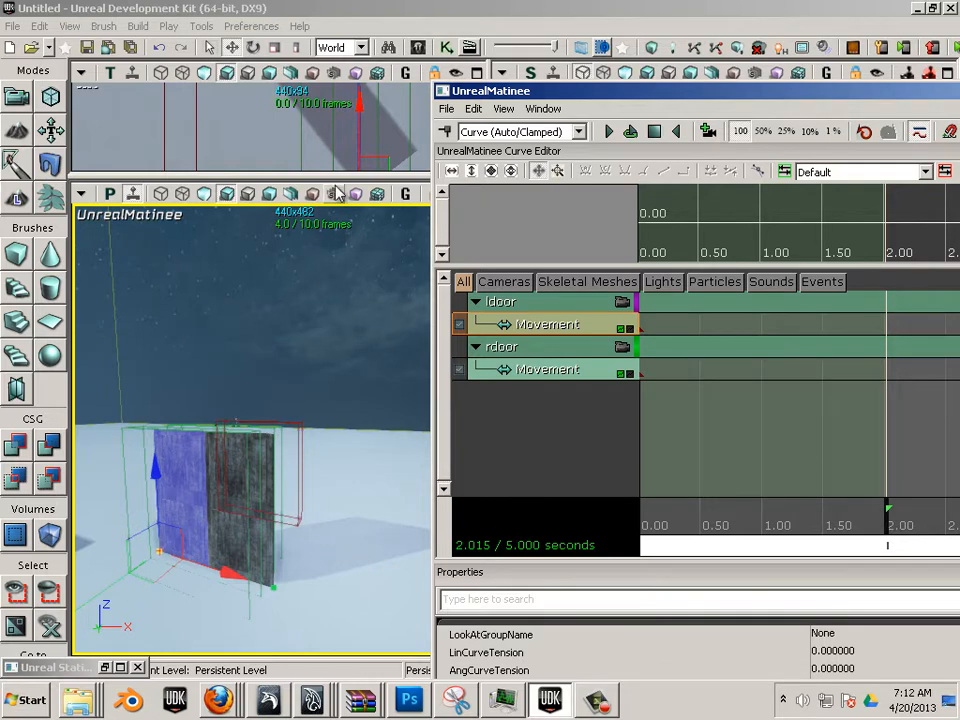
left_click(255, 48)
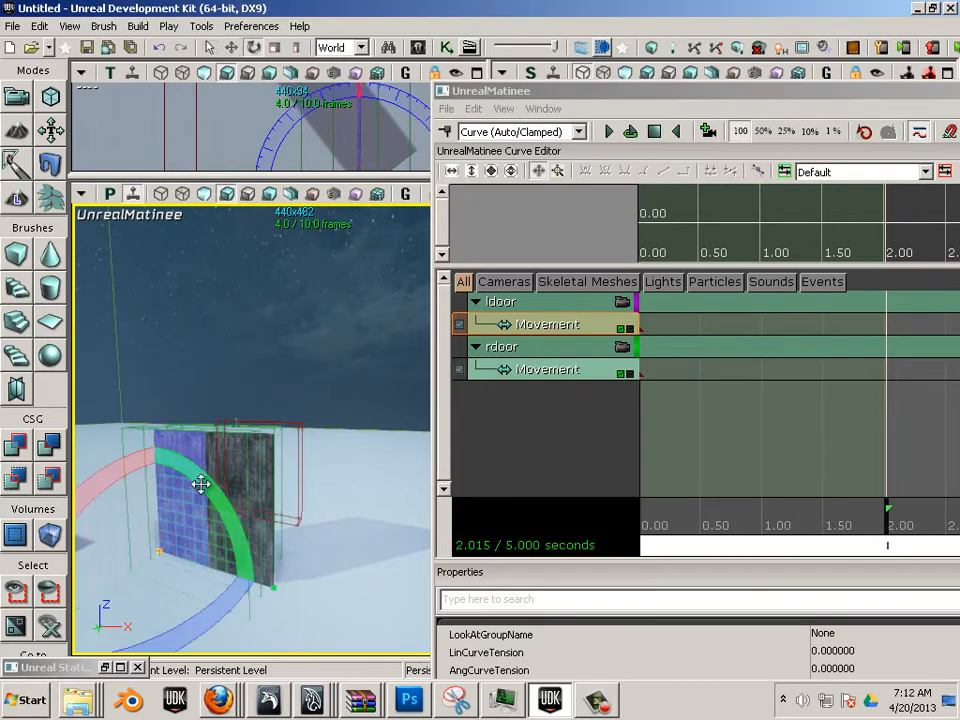
left_click_drag(214, 602, 75, 508)
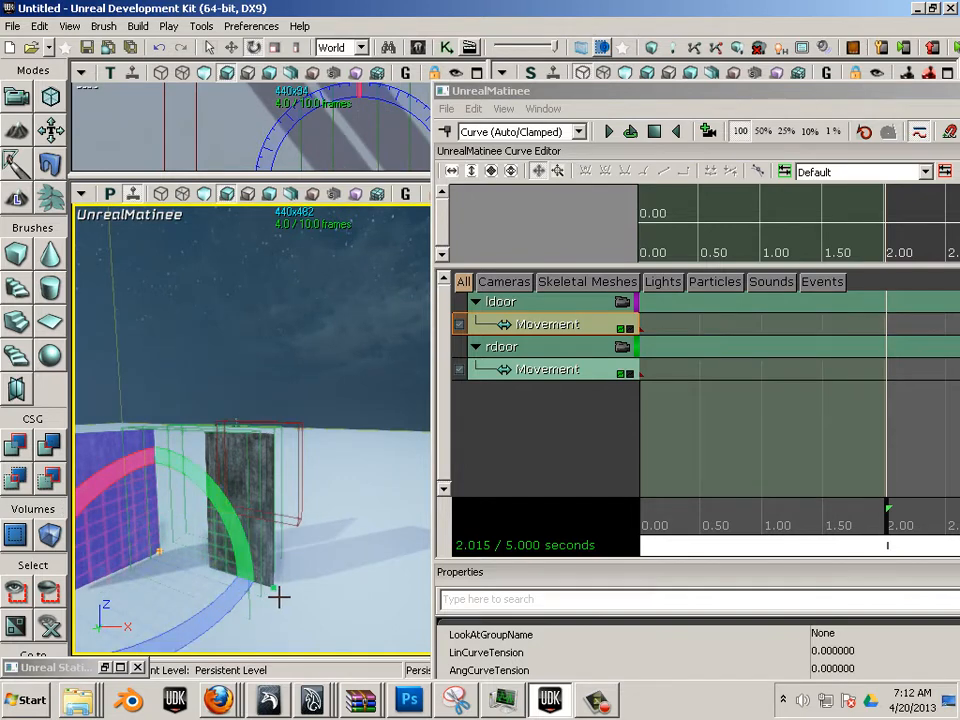
left_click(447, 134)
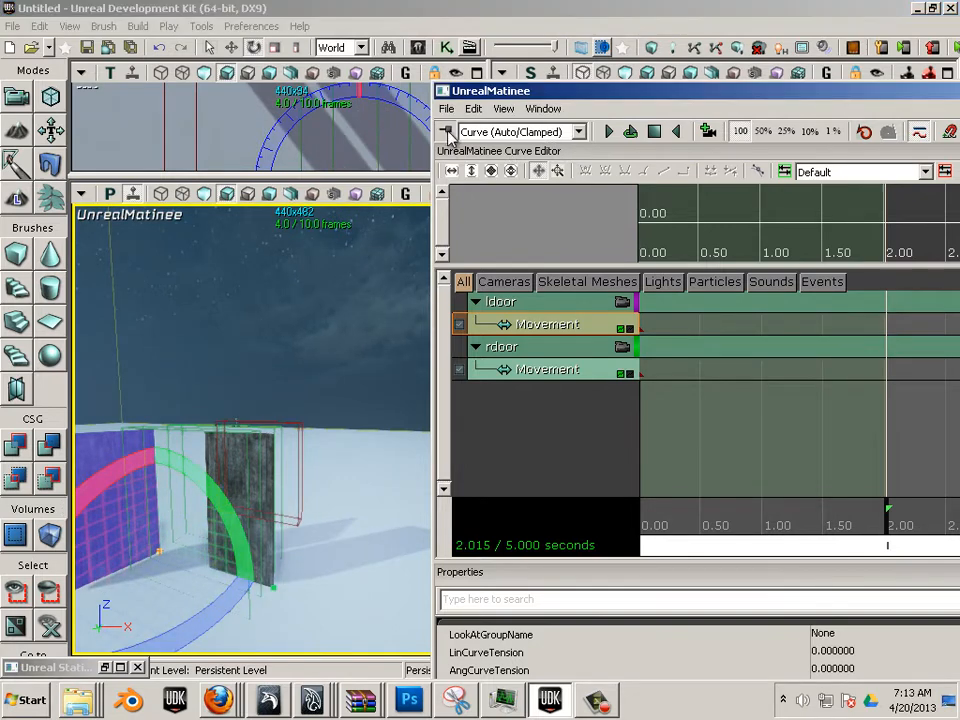
Swing the right door open around its hinge and add a movement key for it at about 2 seconds
left_click(520, 370)
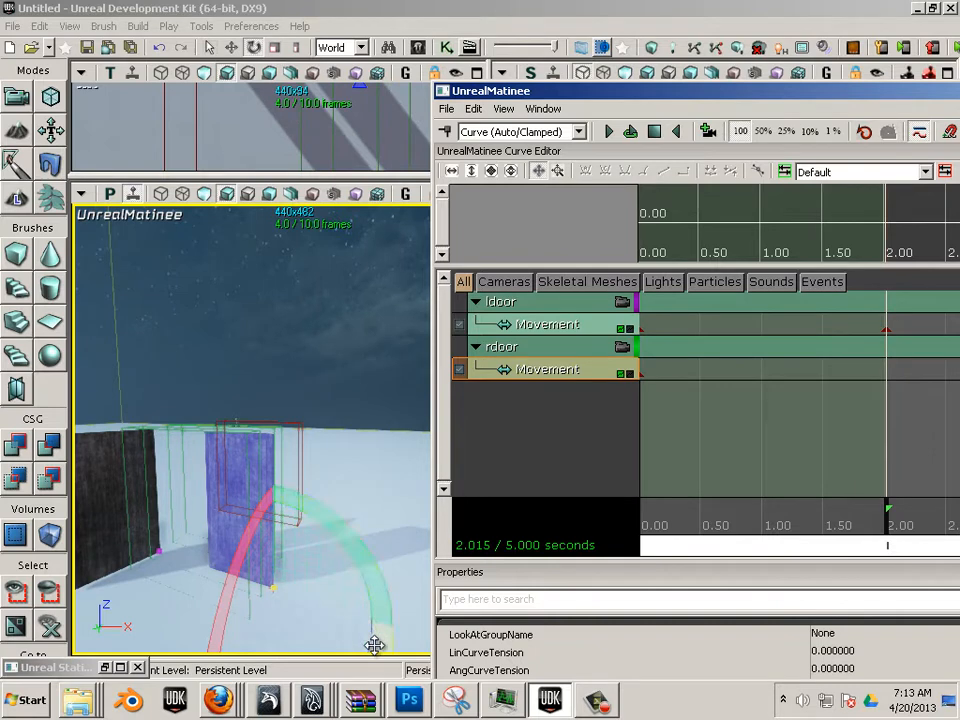
left_click_drag(374, 646, 463, 540)
left_click(443, 132)
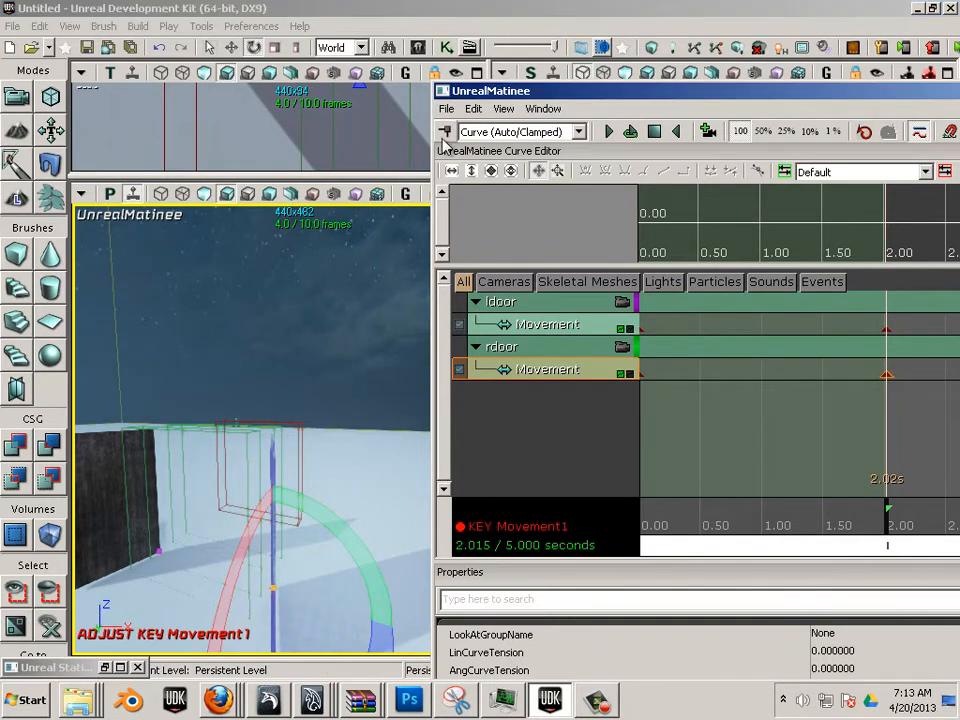
Scrub the Matinee back to 0 seconds and close its editor to return to the Kismet sequence
mouse_move(826, 516)
left_mouse_down()
mouse_move(777, 538)
mouse_move(666, 536)
mouse_move(770, 540)
mouse_move(760, 541)
mouse_move(615, 534)
left_mouse_up()
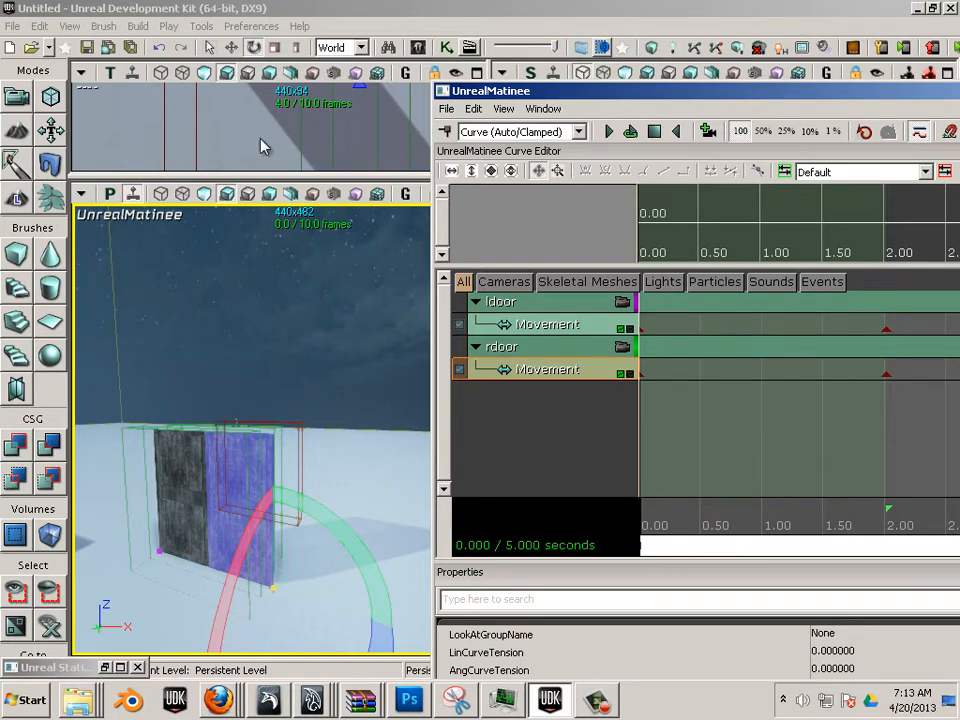
left_click_drag(616, 92, 260, 147)
left_click(890, 146)
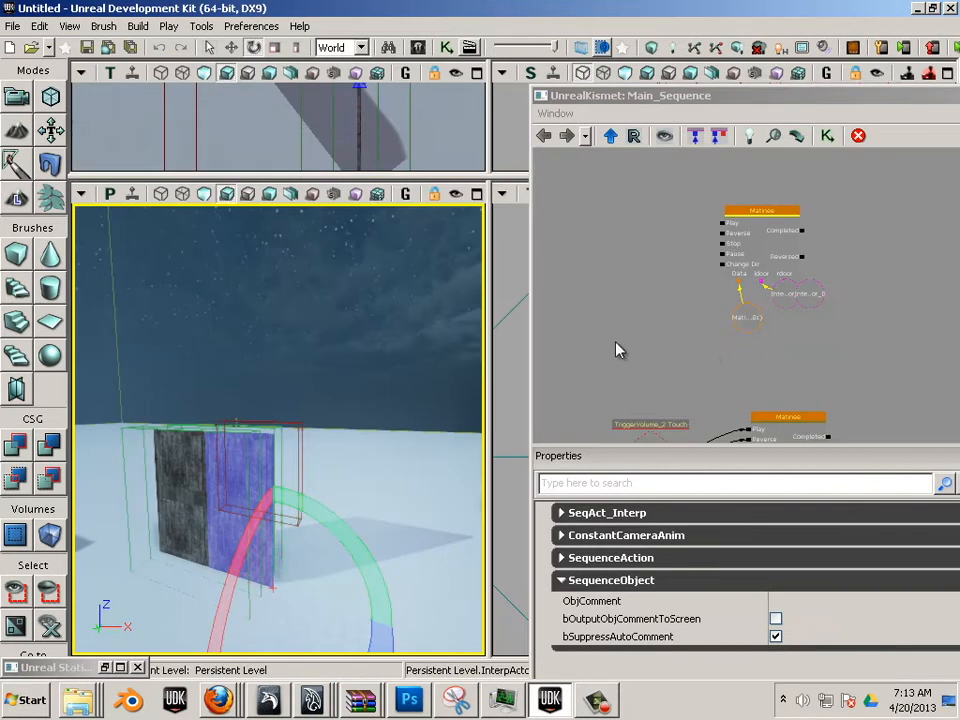
Add a Touch event for TriggerVolume_3 and wire Touched to Play and UnTouched to Reverse on the new Matinee
left_click_drag(616, 348, 666, 312)
left_click_drag(328, 373, 299, 320)
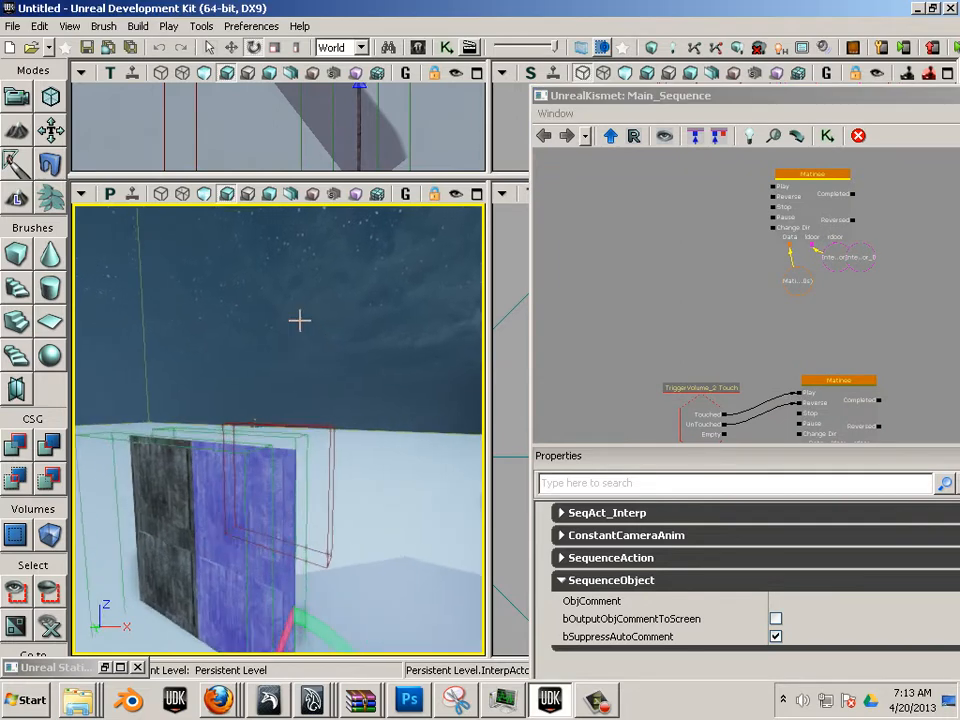
scroll(315, 401, "up", 2)
left_click(316, 460)
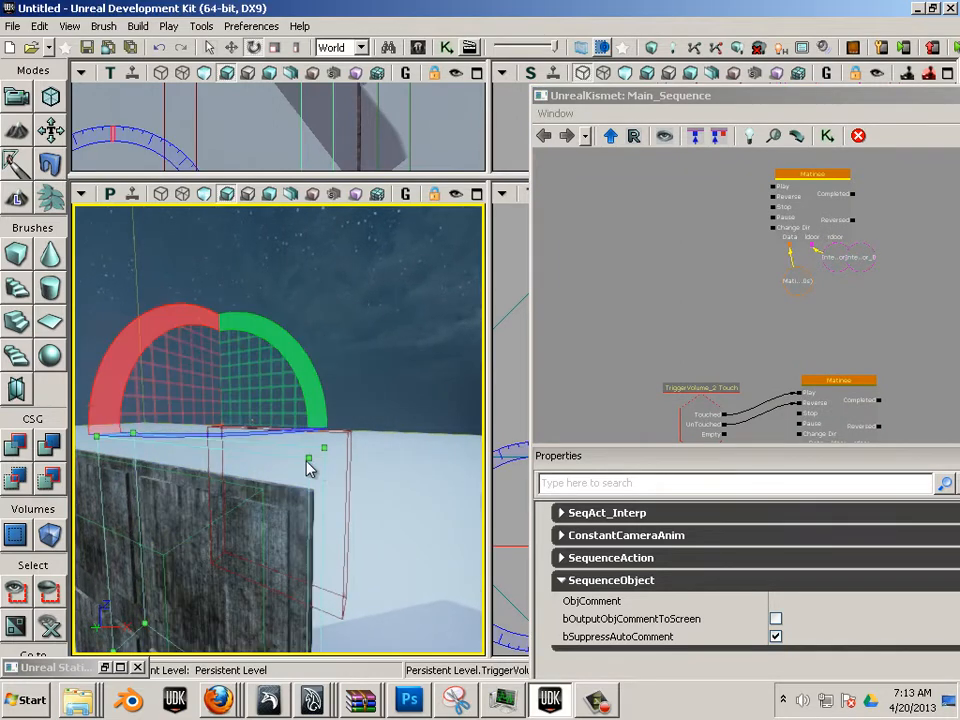
right_click(615, 200)
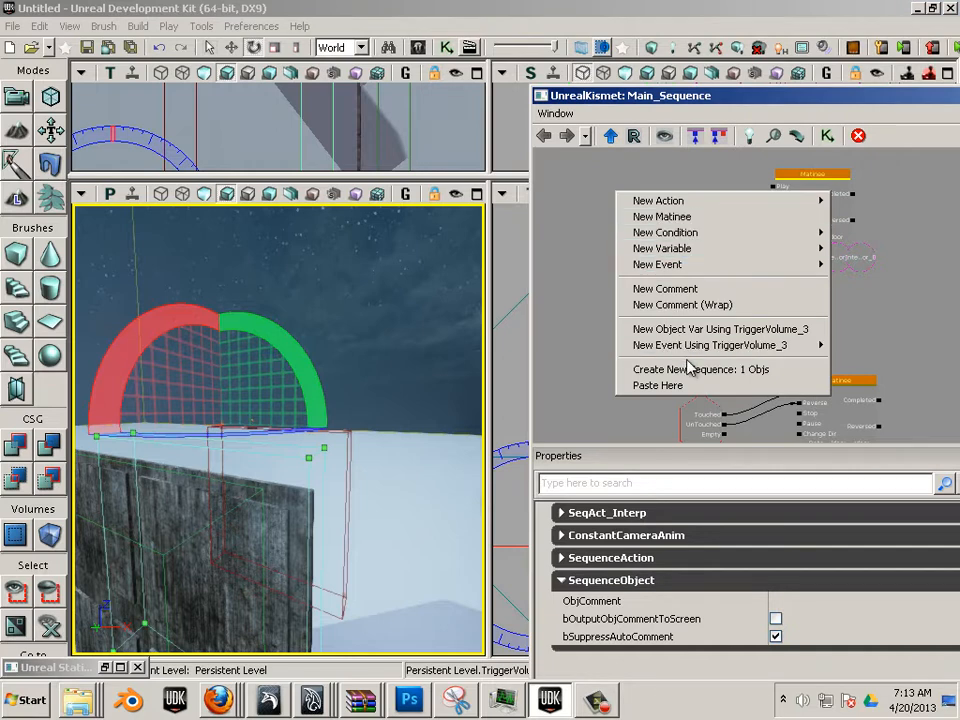
mouse_move(740, 345)
left_click(860, 345)
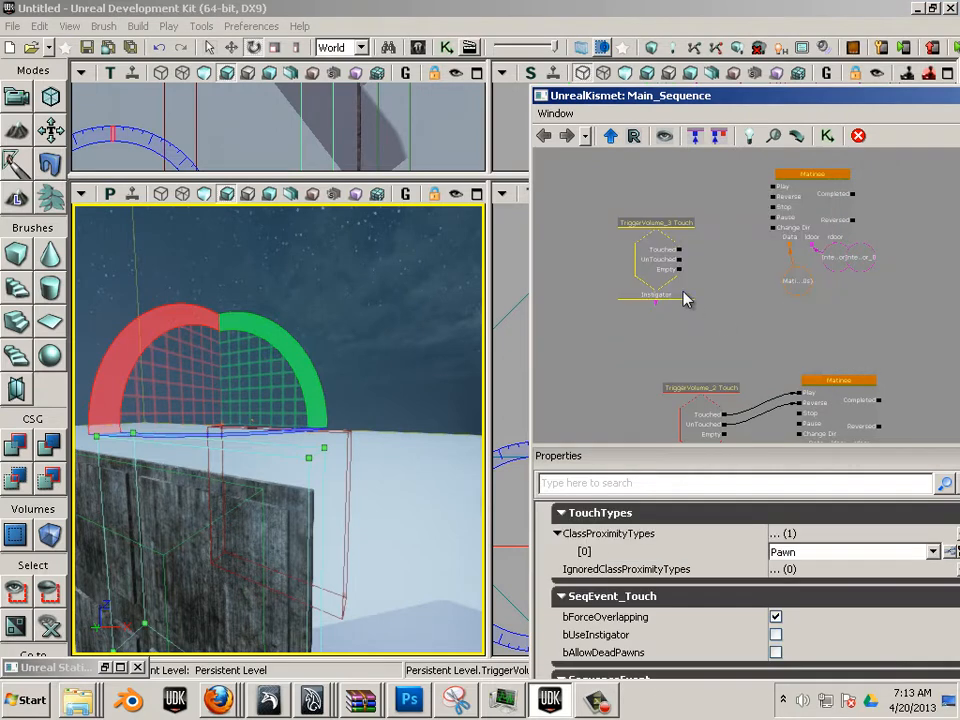
left_click_drag(680, 250, 757, 205)
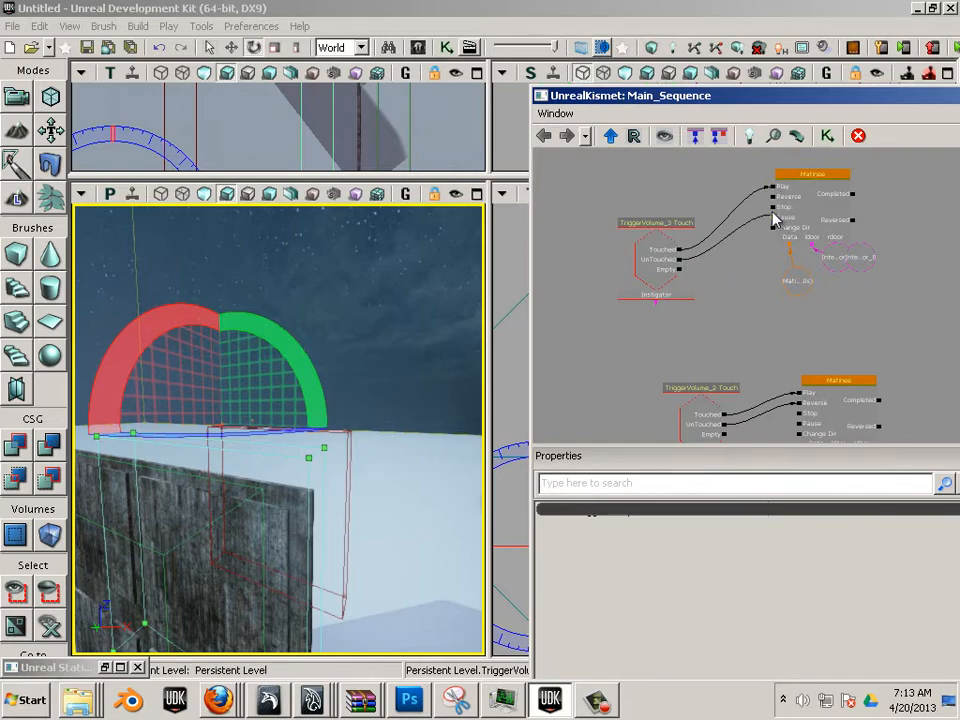
Start a play session from the floor near the doors and walk up to them to test their opening
left_click_drag(391, 359, 363, 415)
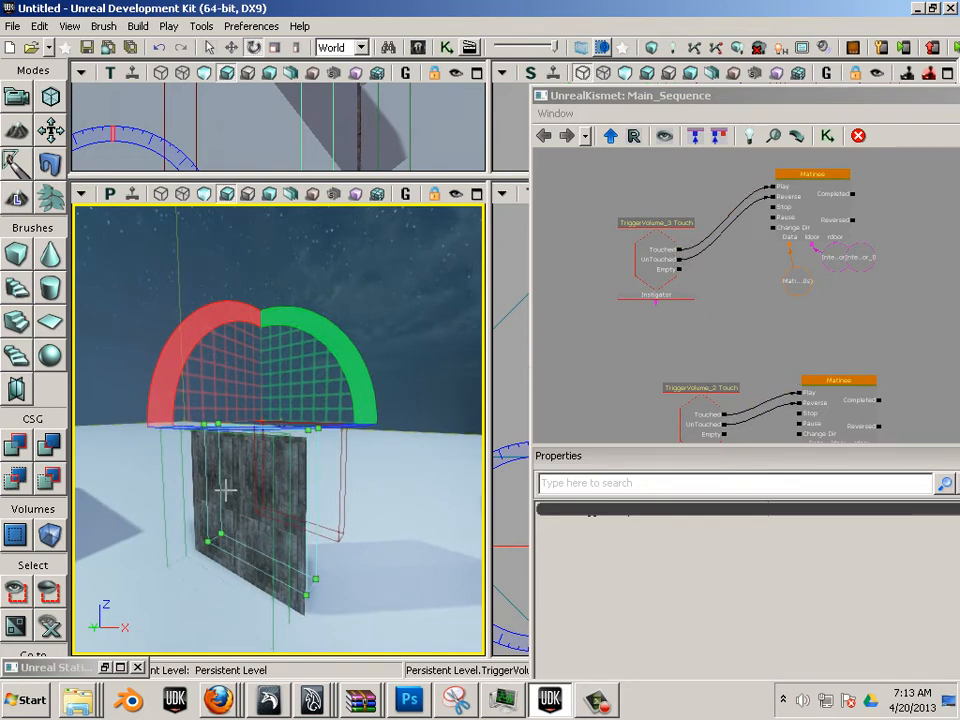
left_click_drag(203, 590, 122, 617)
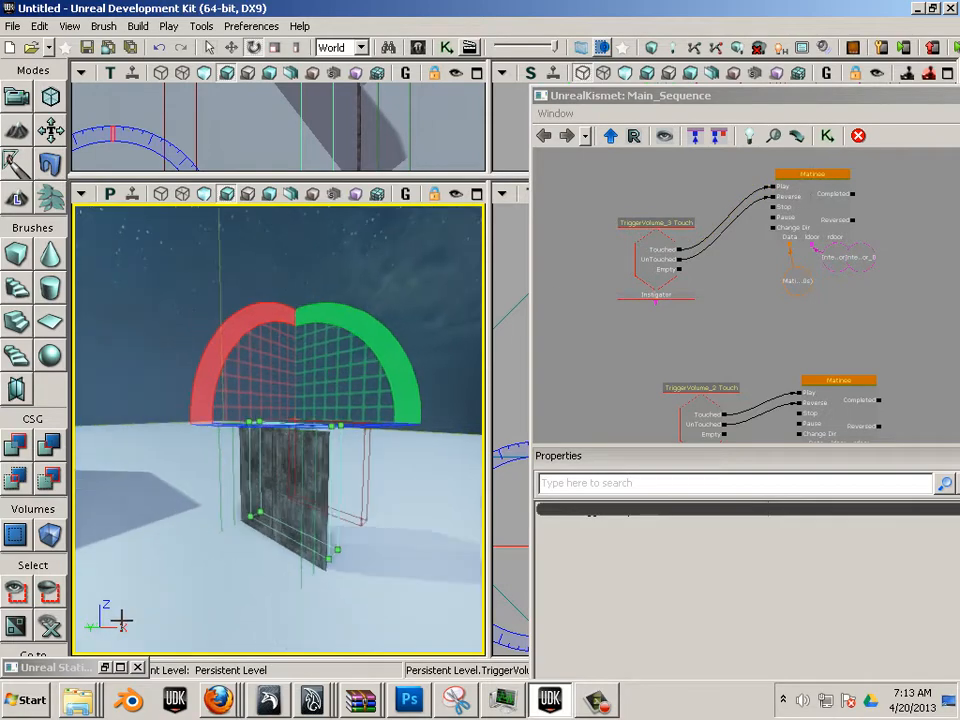
right_click(163, 605)
left_click(212, 667)
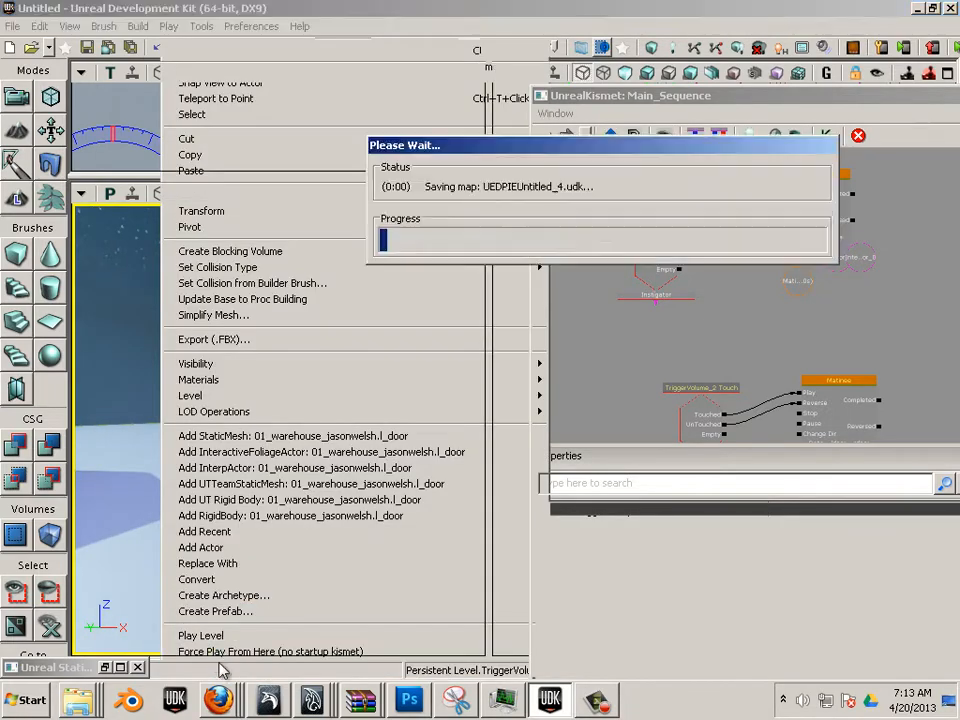
key("s")
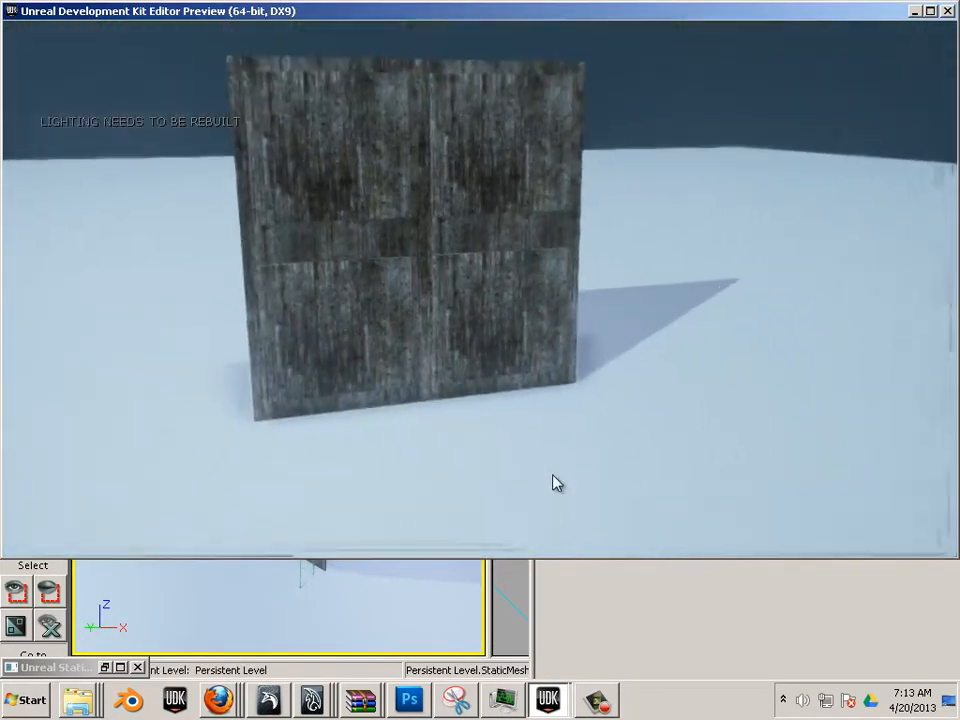
key("w")
key("w")
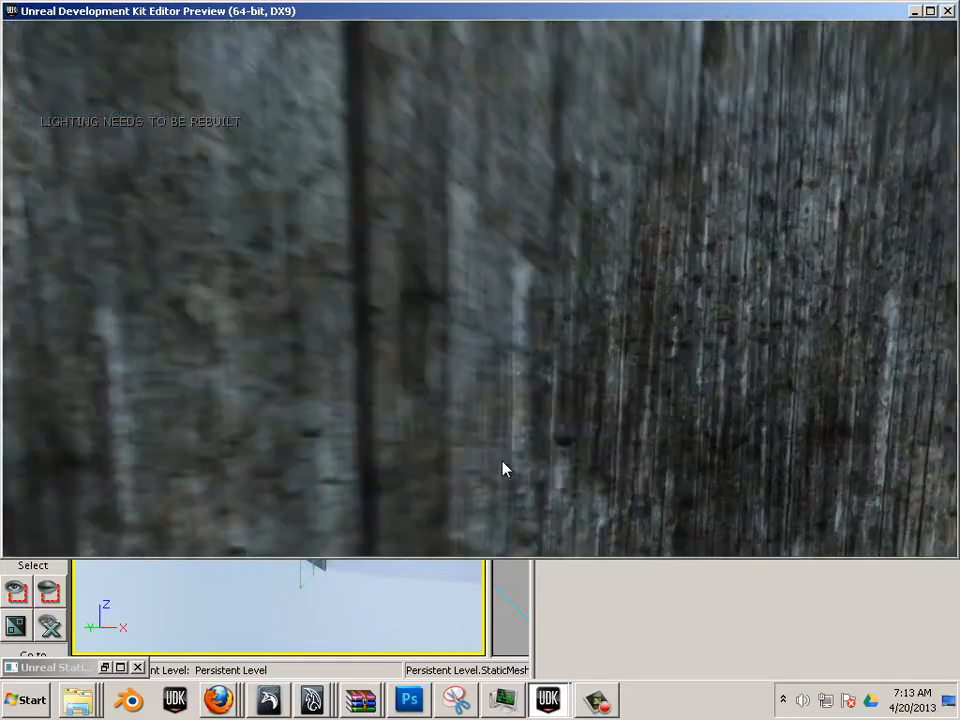
Walk through the double doors in the play session and approach them from the far side to test the second trigger
key("w")
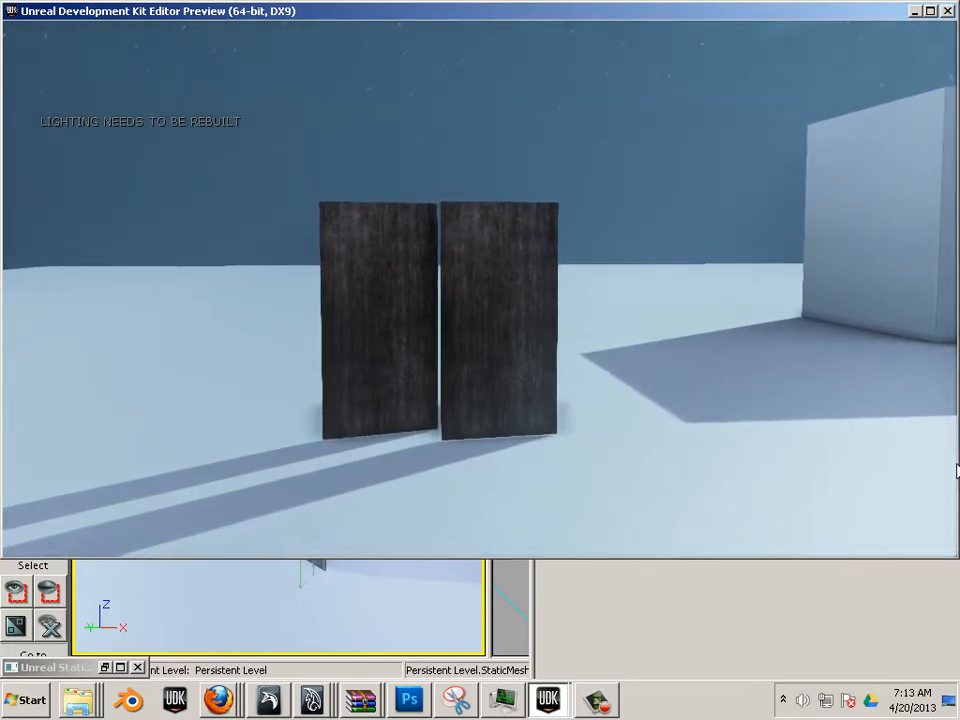
key("w")
key("w")
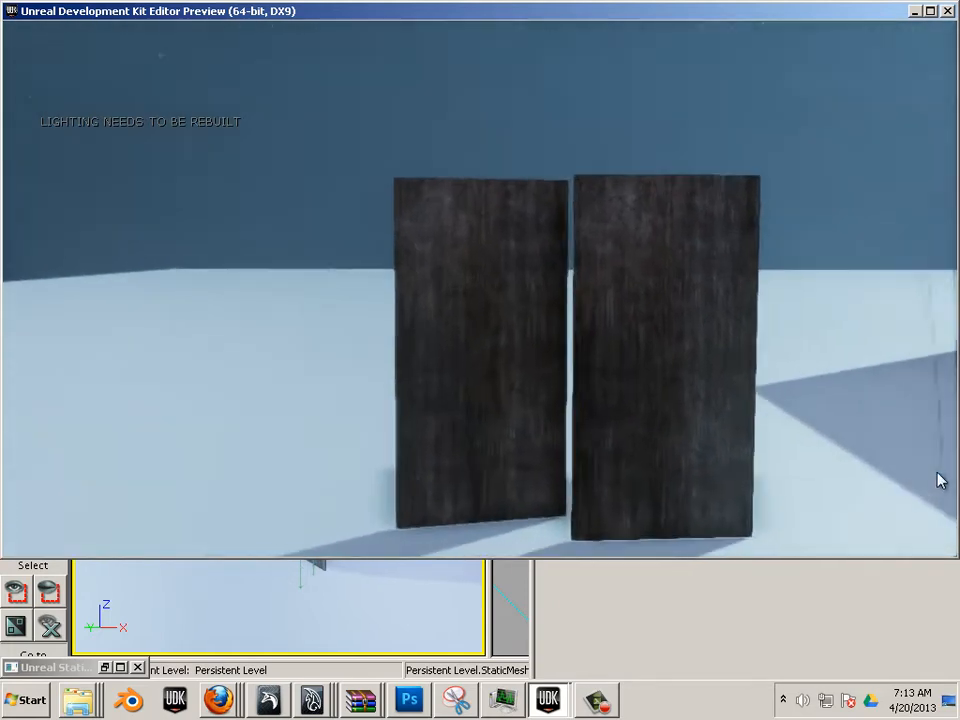
key("w")
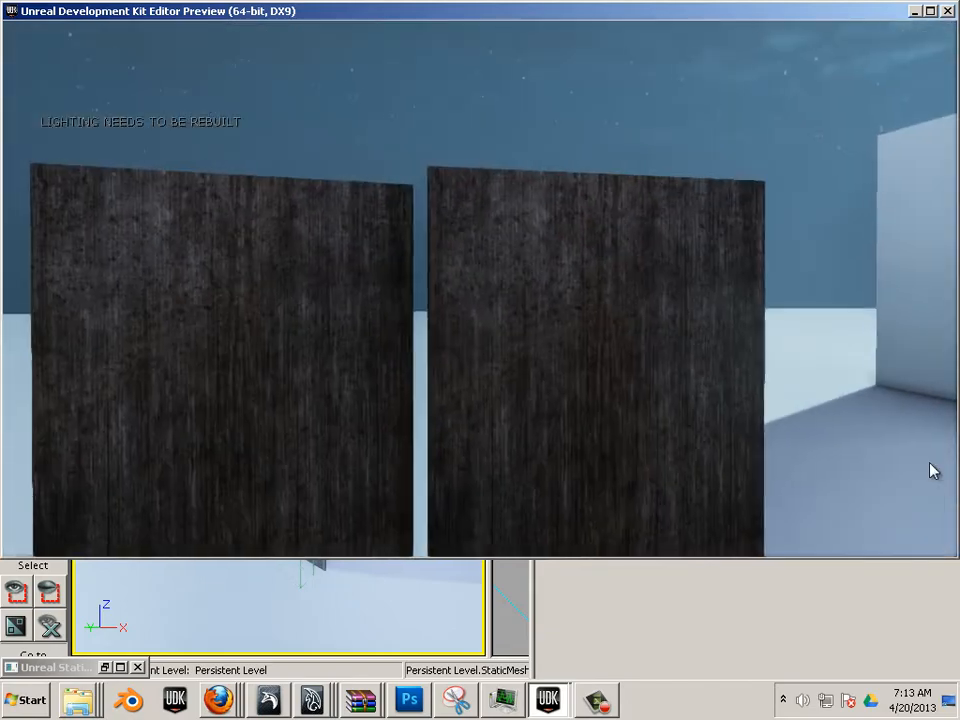
key("w")
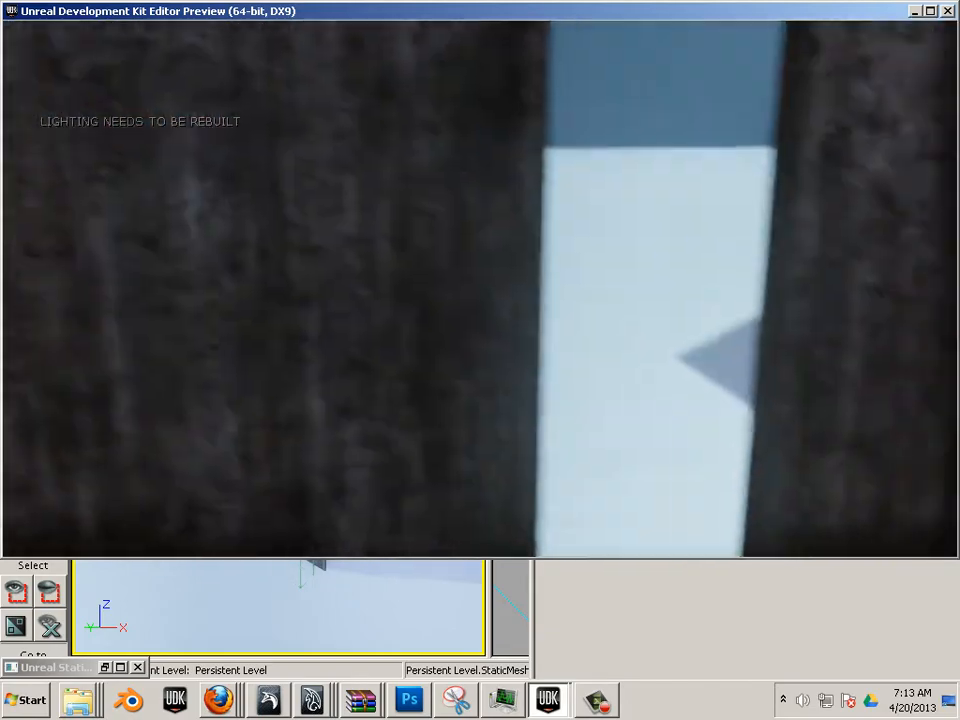
key("s")
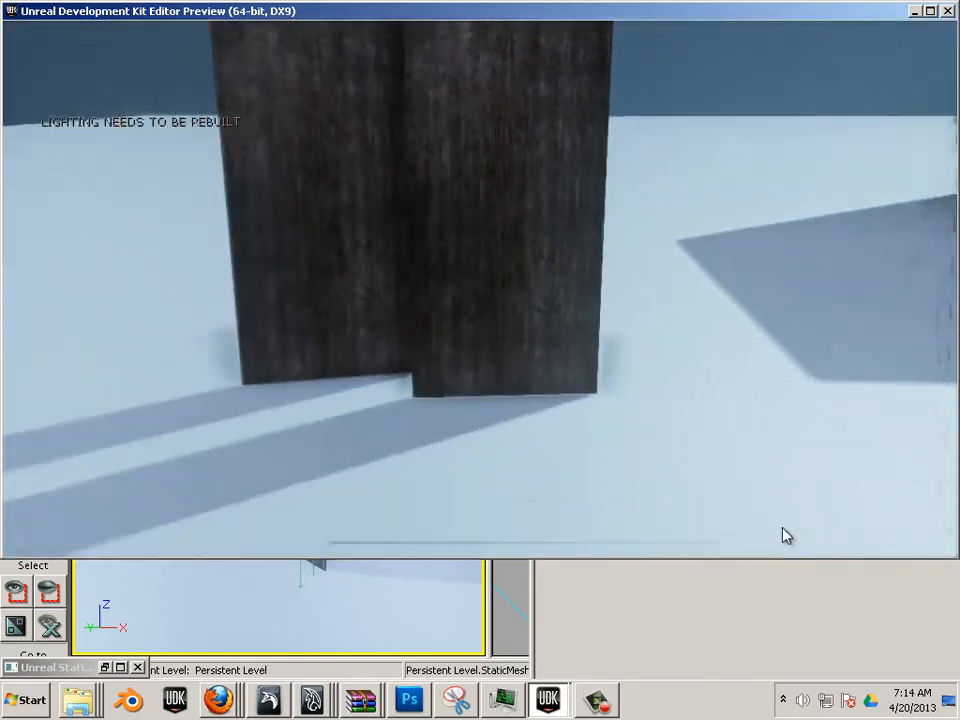
Circle the doors and walk up to them again from the far side, ending the play session after the check
key("w")
key("s")
key("a")
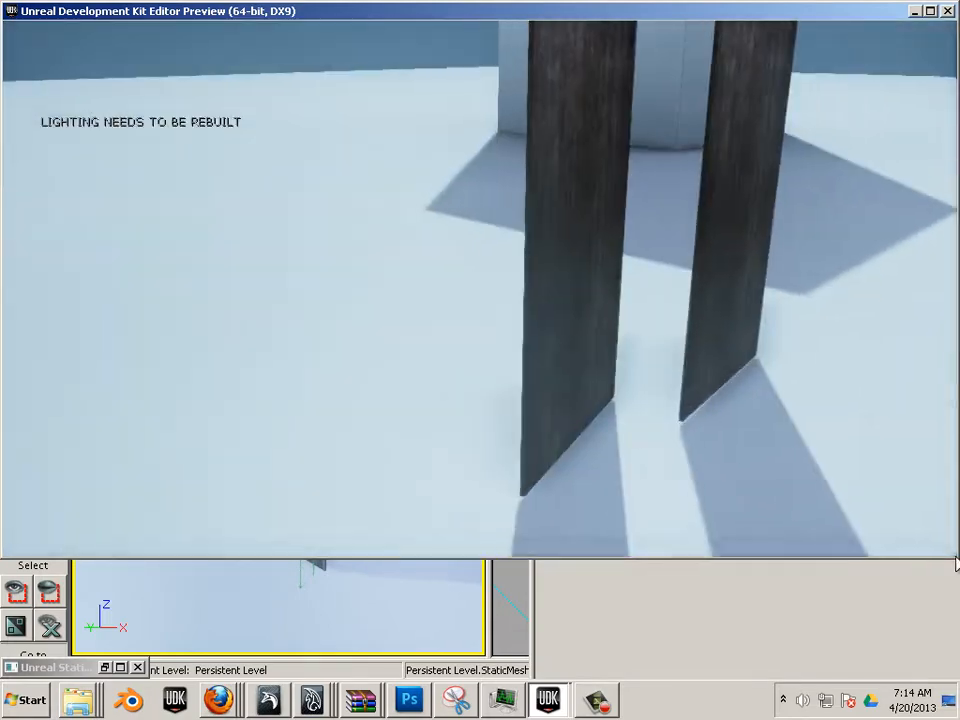
key("a")
key("d")
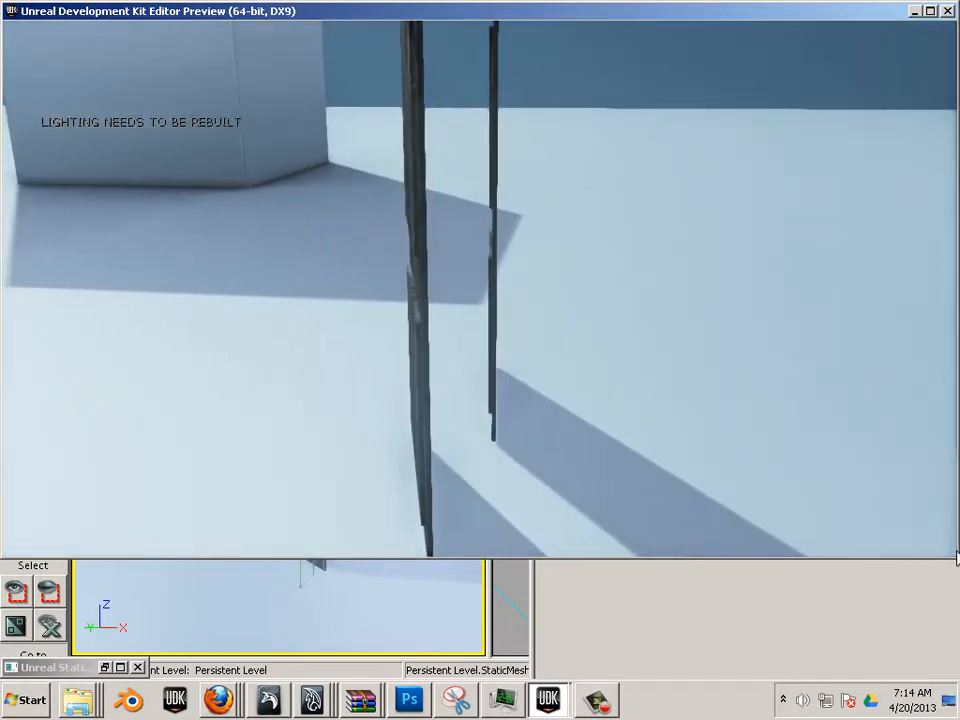
key("a")
key("w")
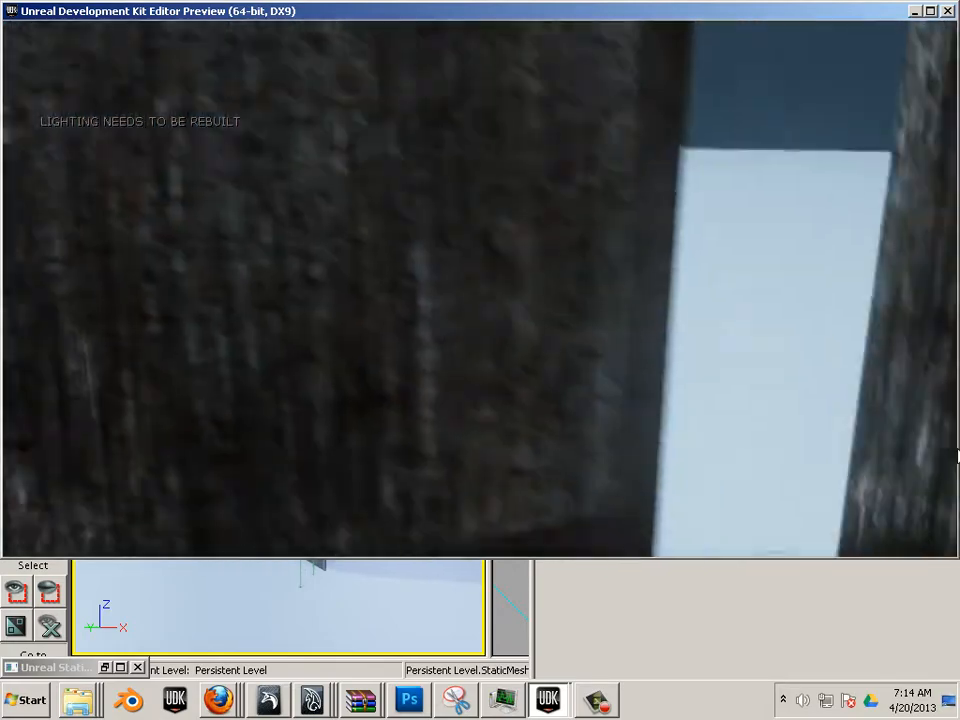
key("Escape")
Move the trigger volumes on both sides farther away from the doors
left_click_drag(408, 562, 172, 456)
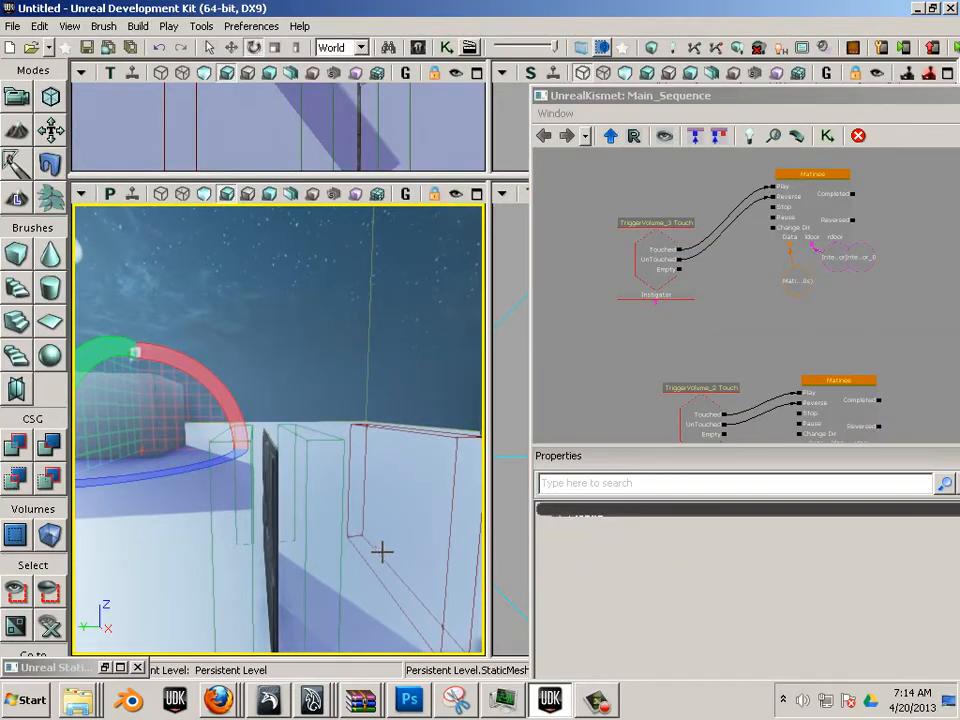
left_click(642, 255)
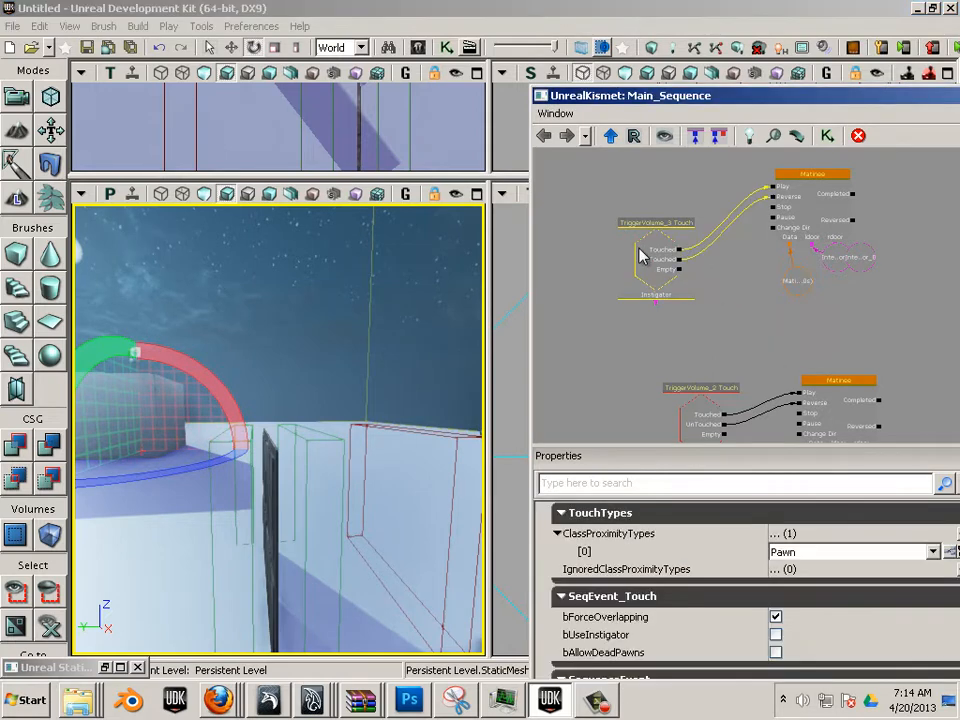
mouse_move(402, 507)
left_mouse_down()
mouse_move(396, 523)
mouse_move(375, 495)
left_mouse_up()
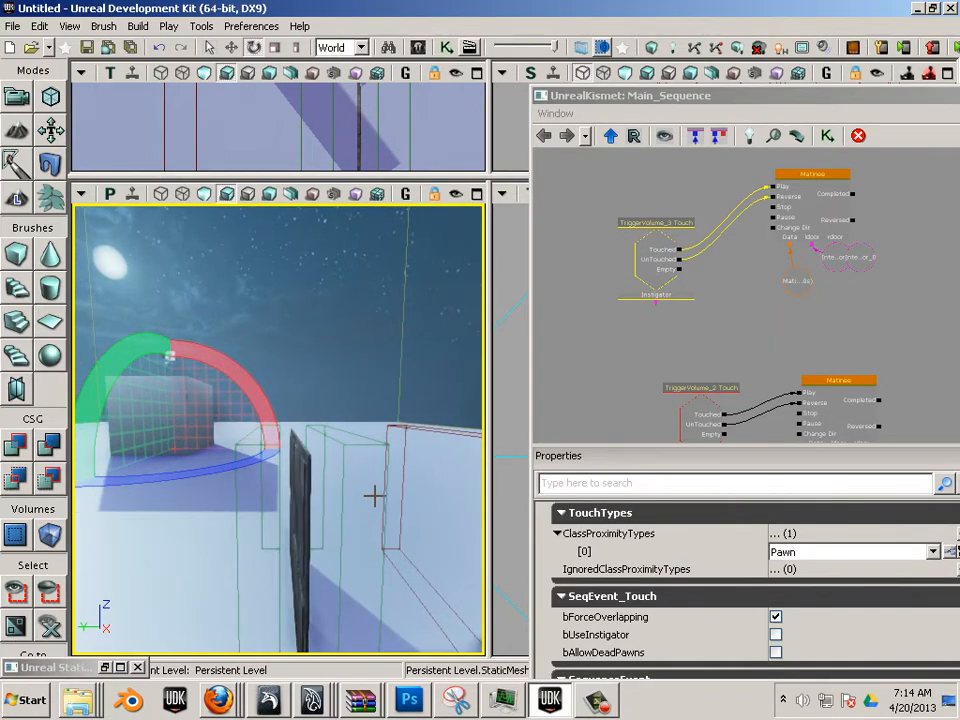
left_click(354, 434)
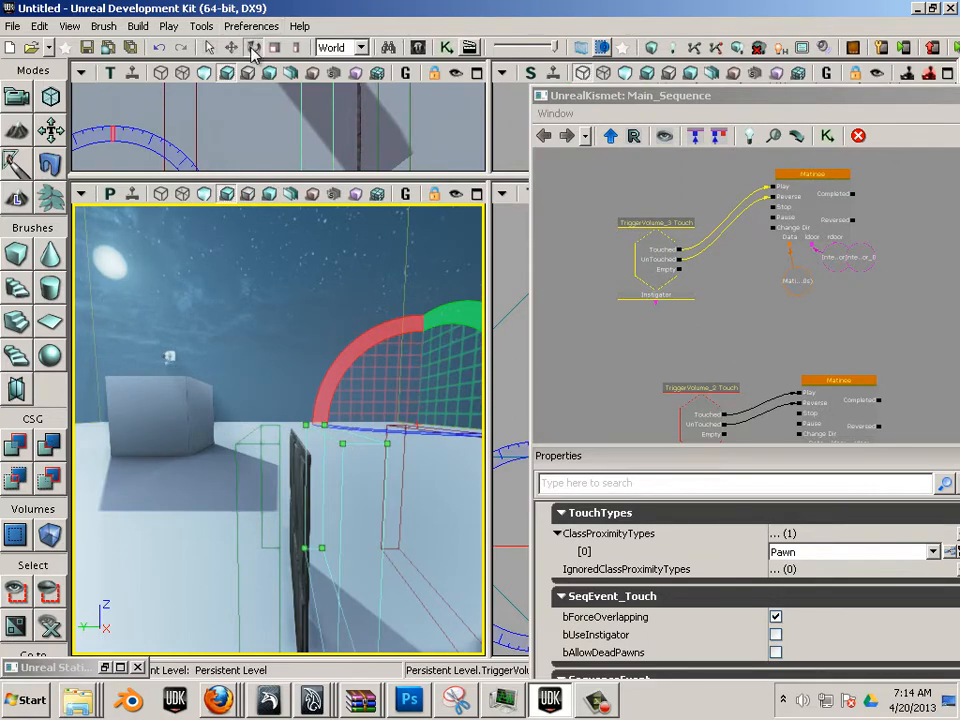
left_click(232, 48)
mouse_move(366, 403)
left_mouse_down()
mouse_move(369, 436)
mouse_move(343, 422)
mouse_move(356, 420)
mouse_move(257, 432)
mouse_move(268, 422)
mouse_move(300, 490)
left_mouse_up()
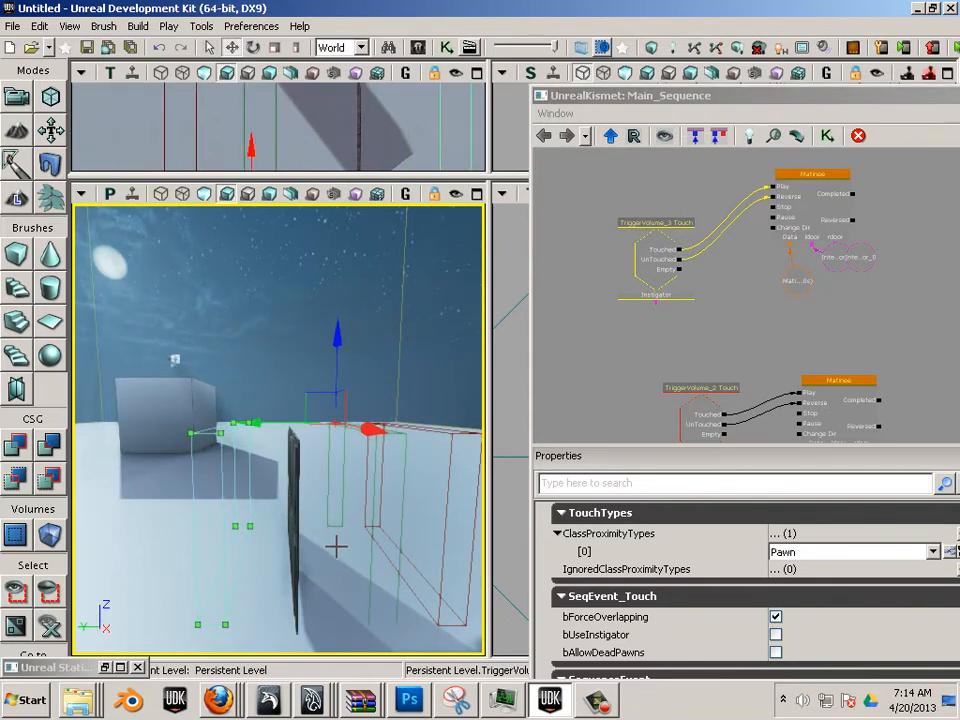
Raise the trigger volumes on both sides of the doors slightly
mouse_move(336, 546)
left_mouse_down()
mouse_move(350, 603)
mouse_move(335, 519)
mouse_move(340, 566)
left_mouse_up()
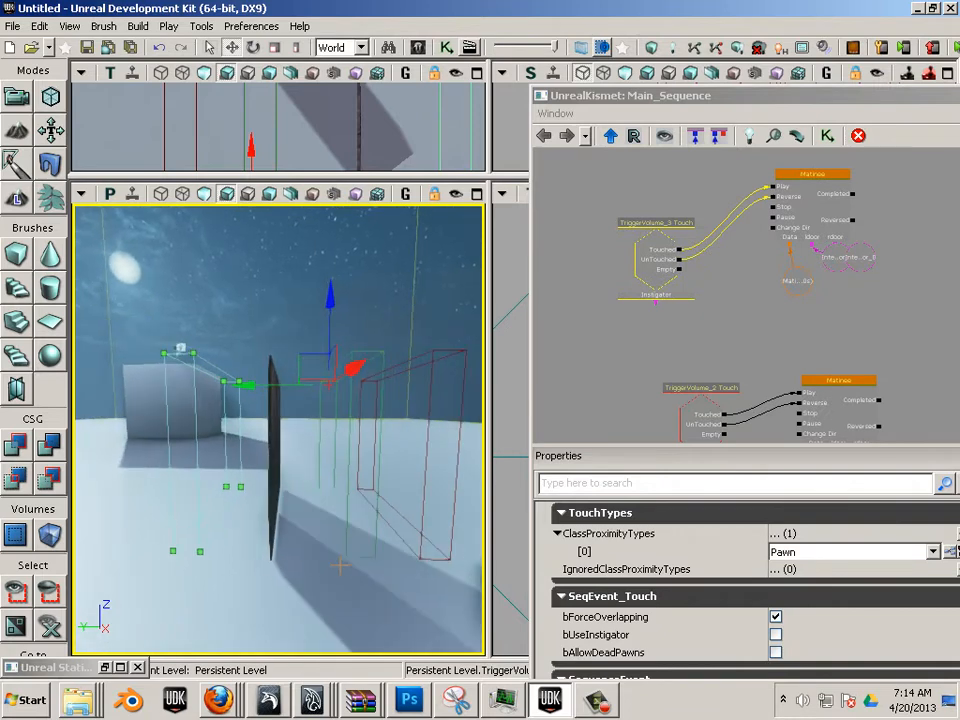
left_click(346, 501)
left_click(345, 452)
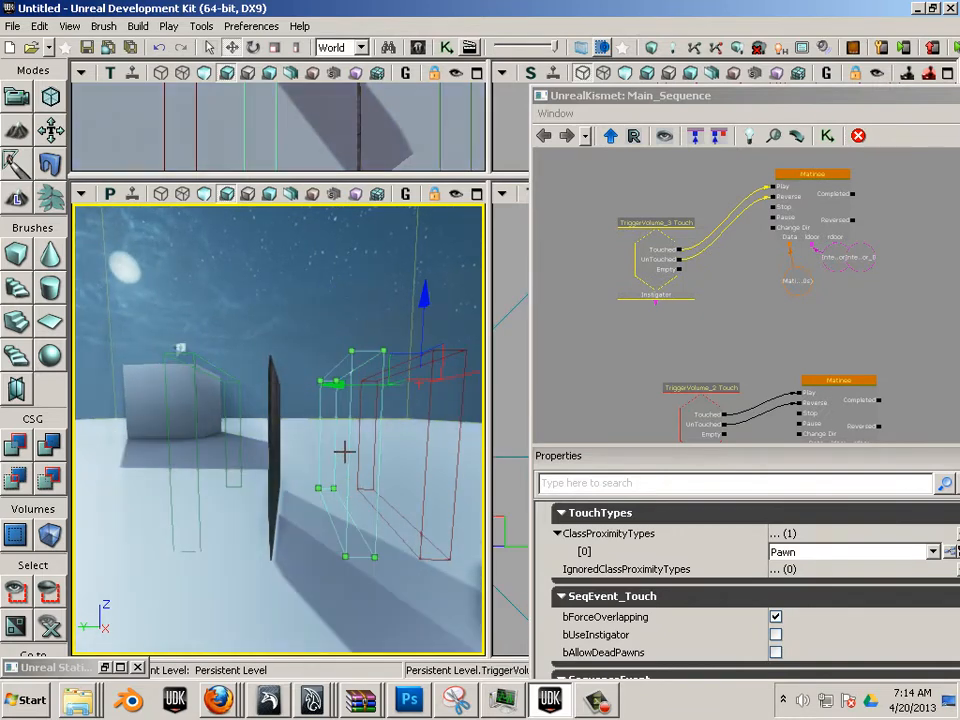
left_click_drag(424, 316, 424, 311)
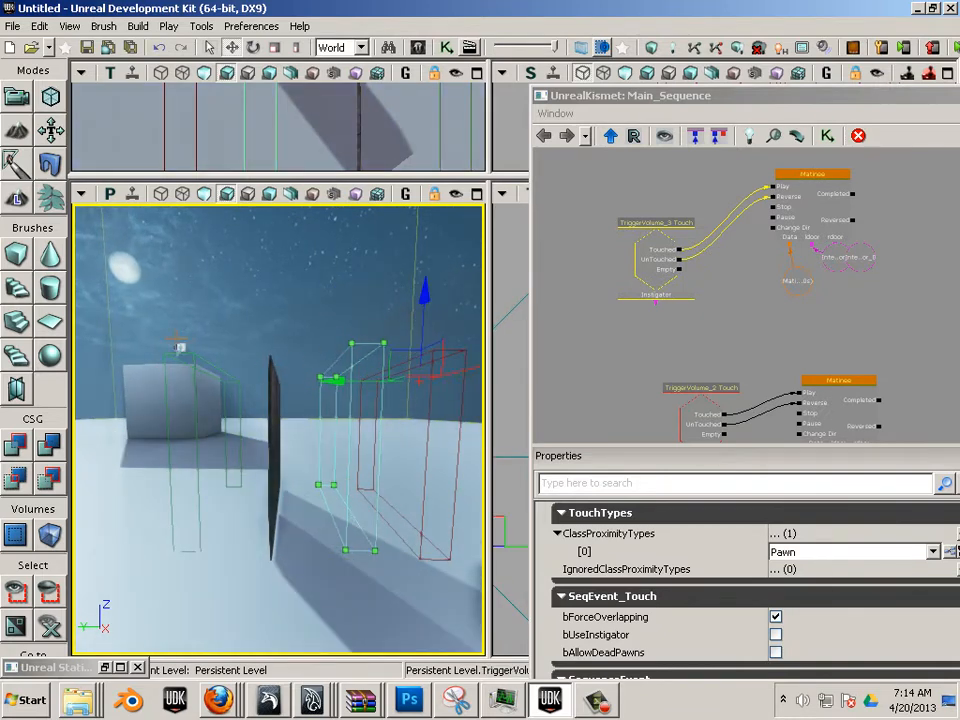
left_click(200, 357)
left_click_drag(328, 316, 331, 310)
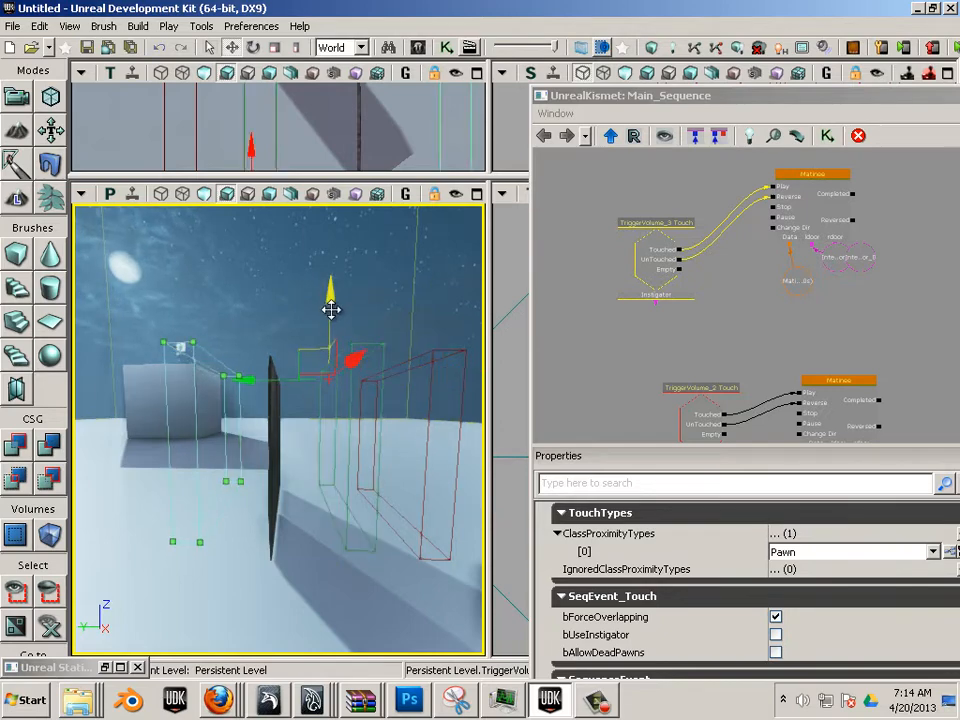
Start a play session from the floor in front of the doors and walk through them to test the front trigger
left_click_drag(103, 508, 390, 514)
left_click_drag(102, 523, 386, 587)
right_click(176, 572)
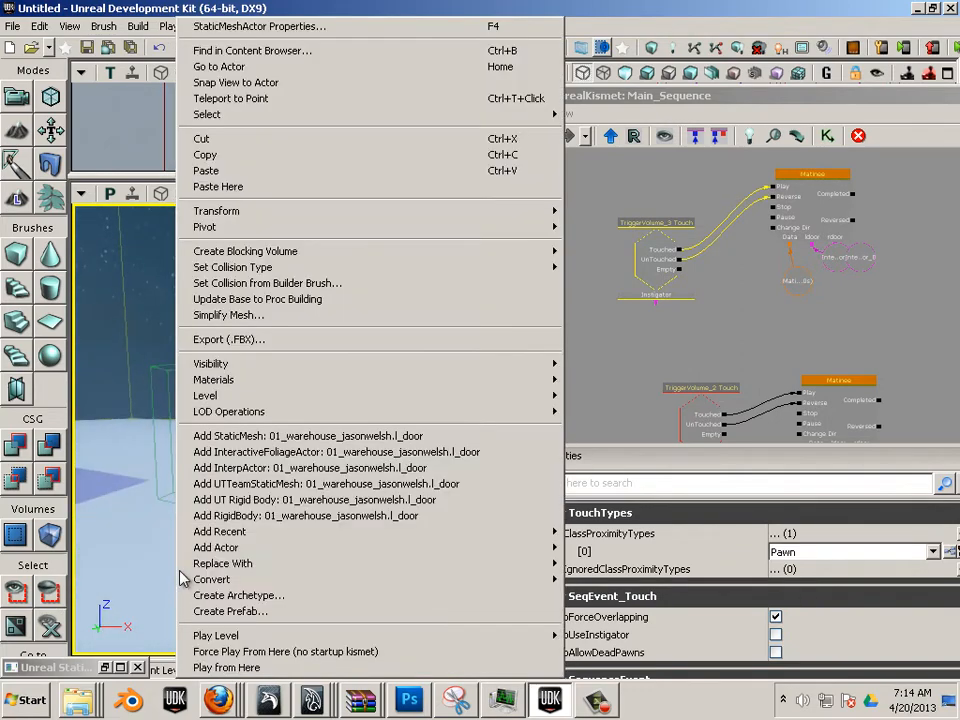
left_click(262, 668)
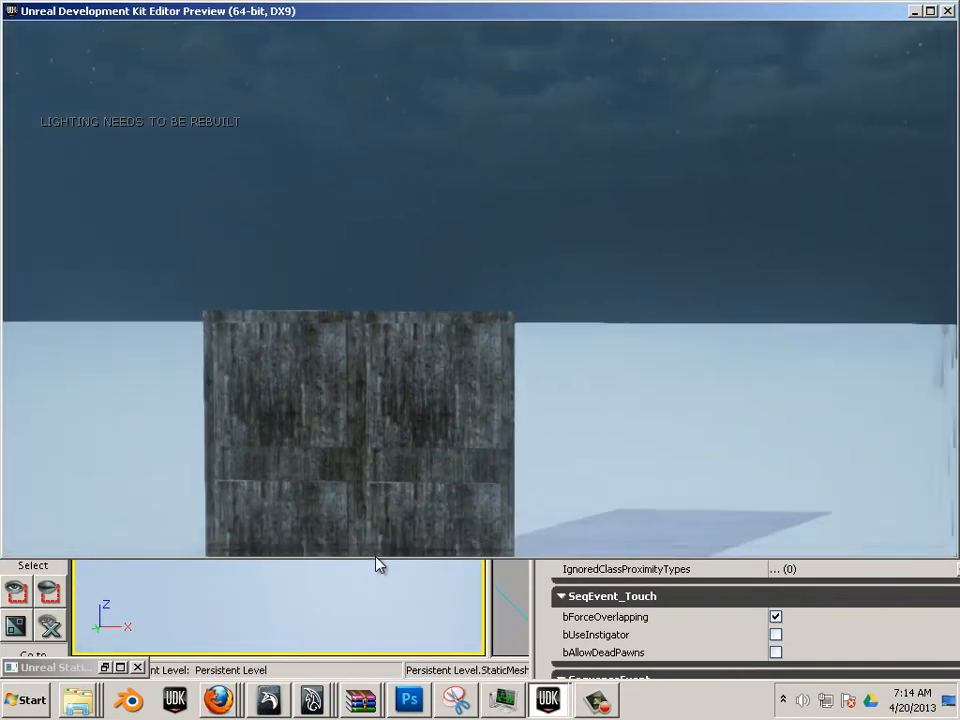
key("w")
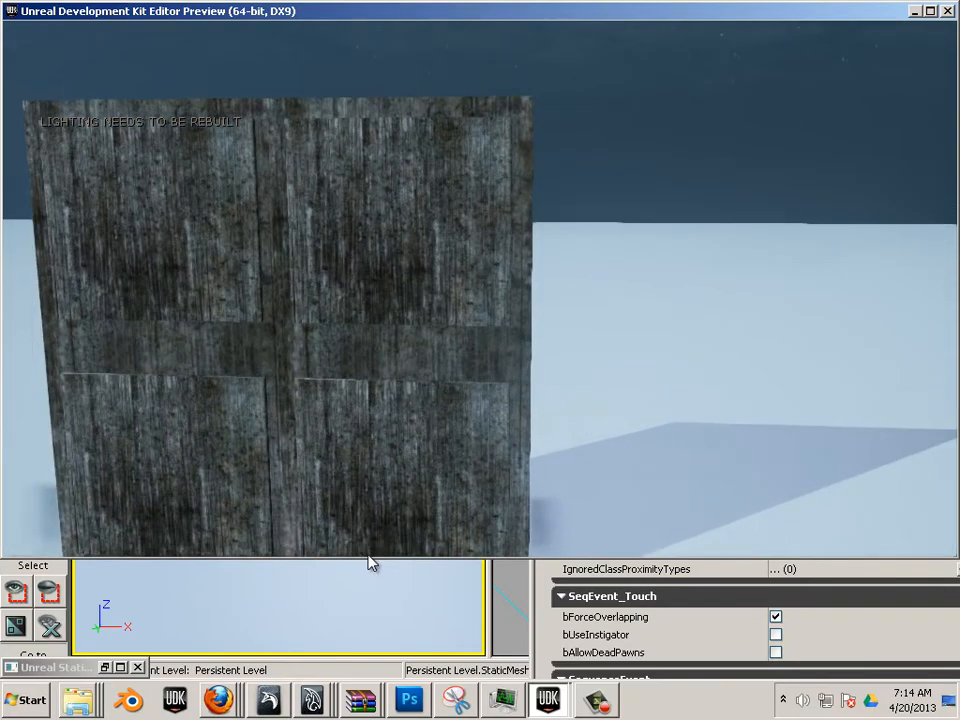
key("w")
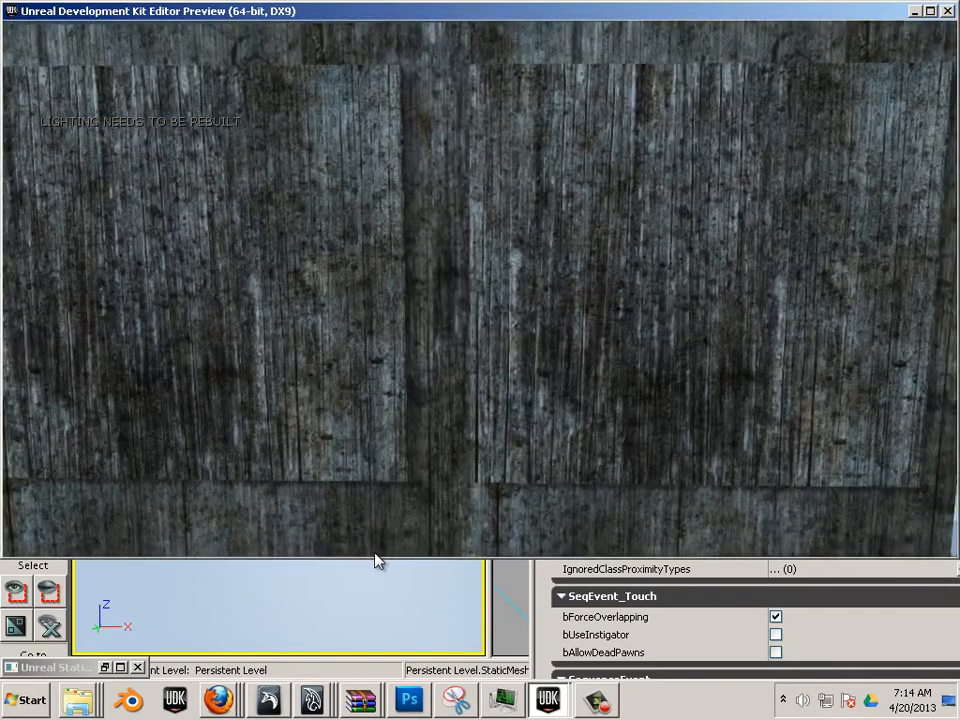
key("w")
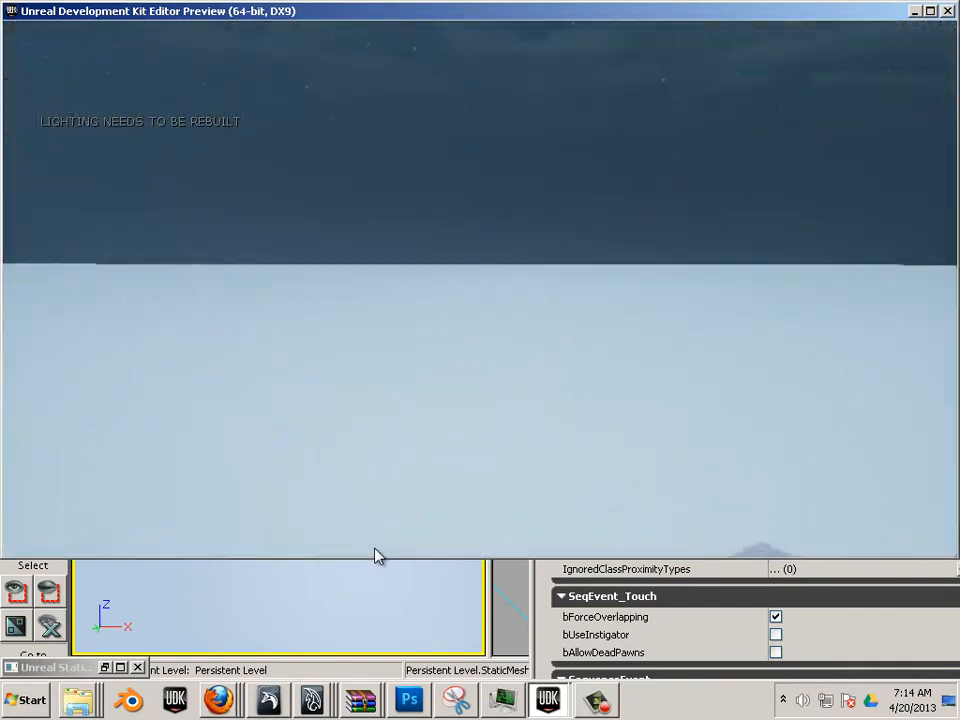
Approach and back away from the doors on the far side to retest their trigger, ending the play session after the check
key("s")
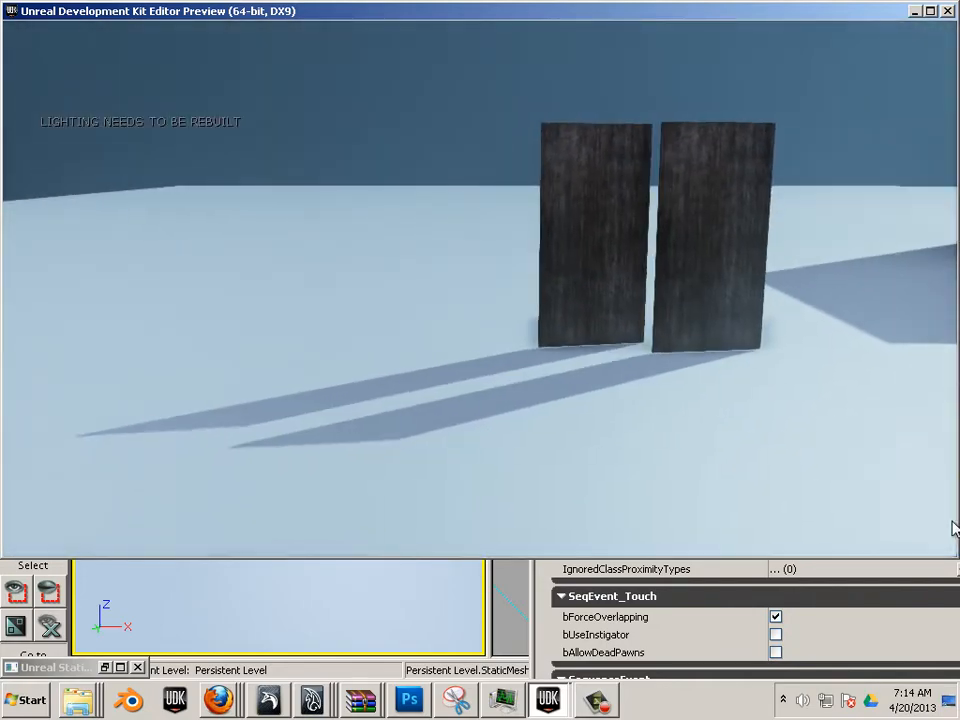
key("w")
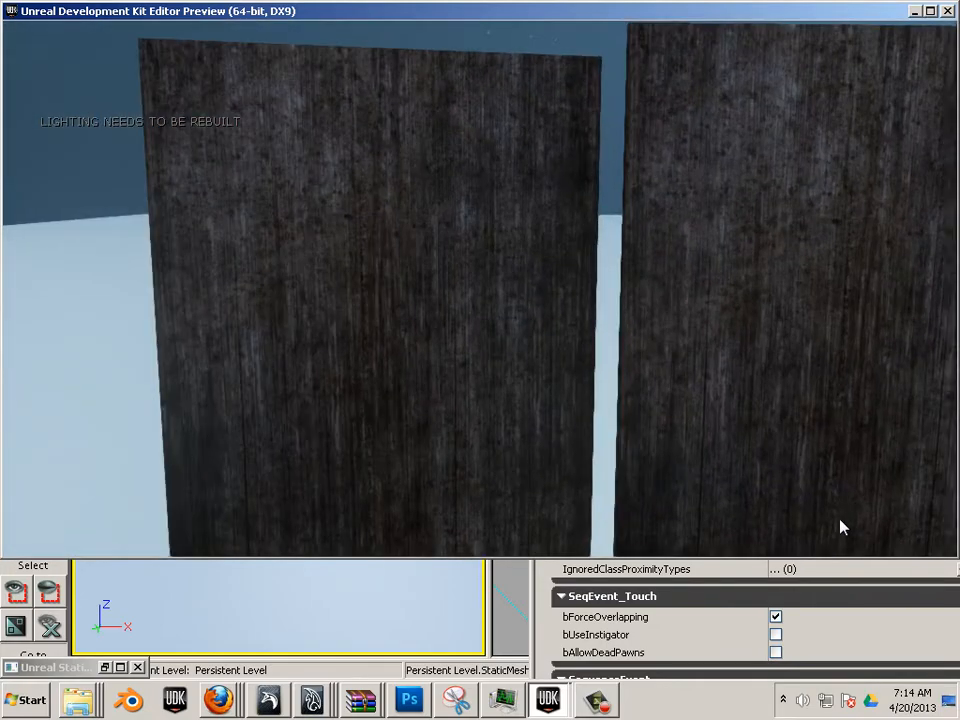
key("s")
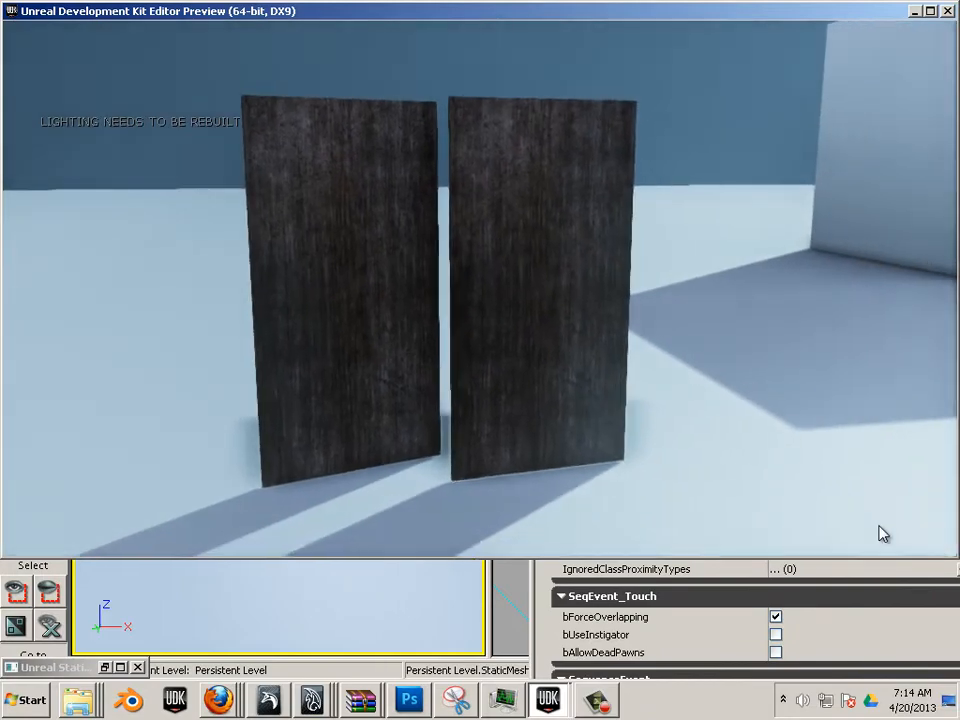
key("w")
key("s")
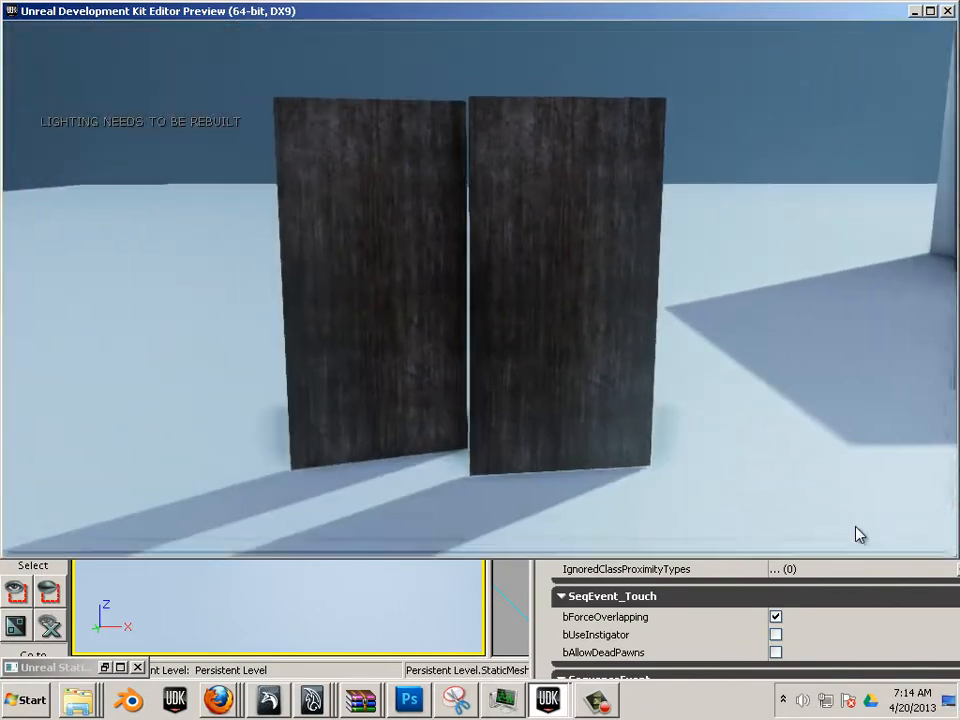
key("w")
key("Escape")
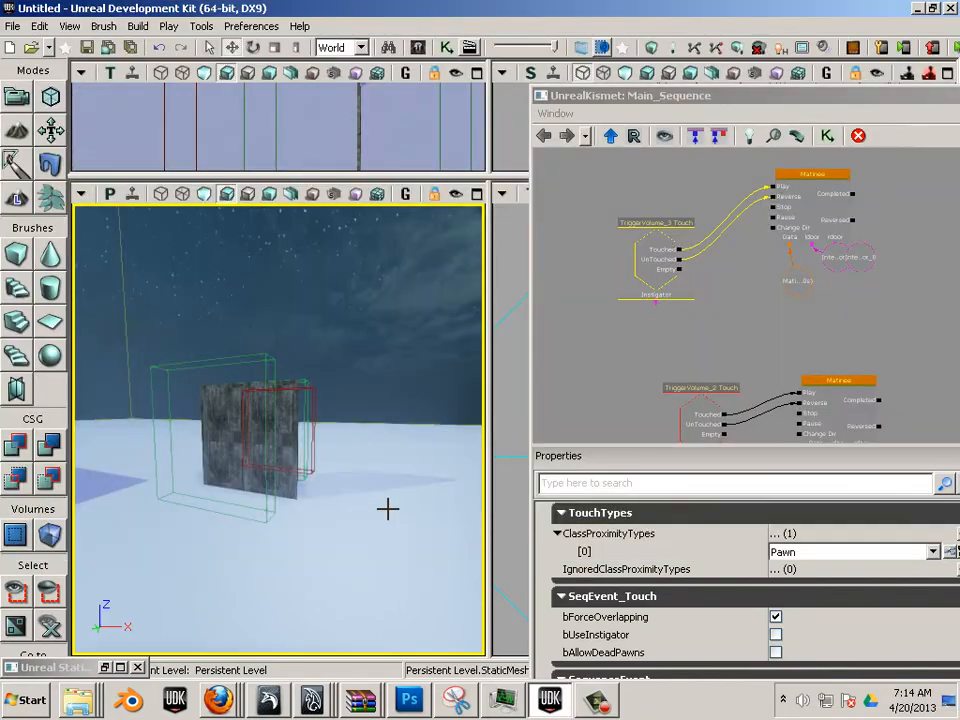
Set MaxTriggerCount to 0 for the TriggerVolume_3 Touch event in the Kismet sequence
left_click_drag(457, 502, 357, 338)
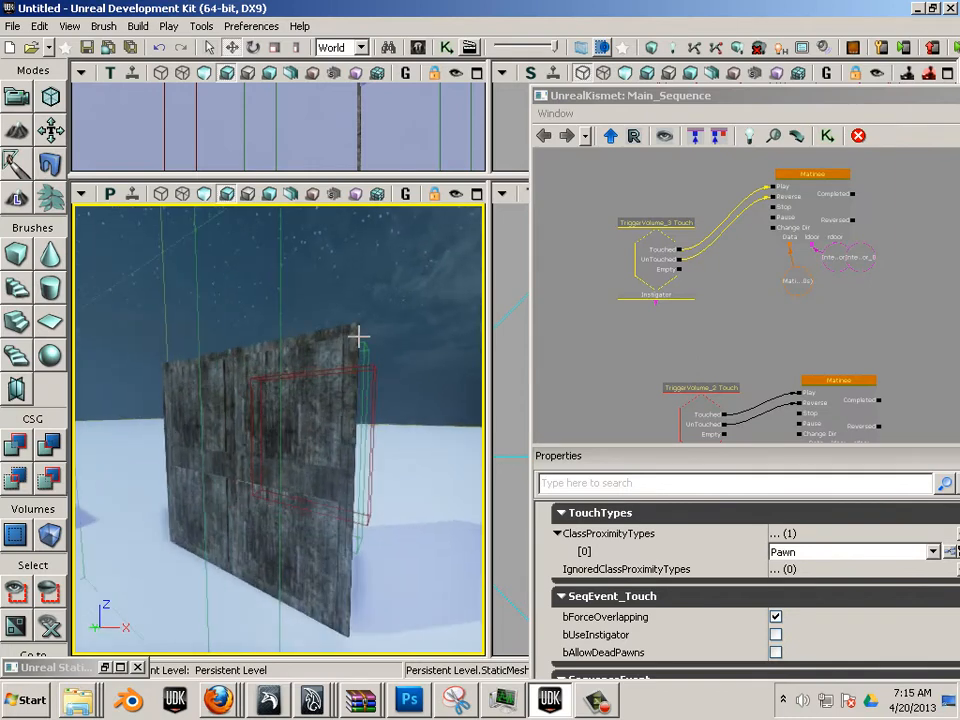
left_click(366, 350)
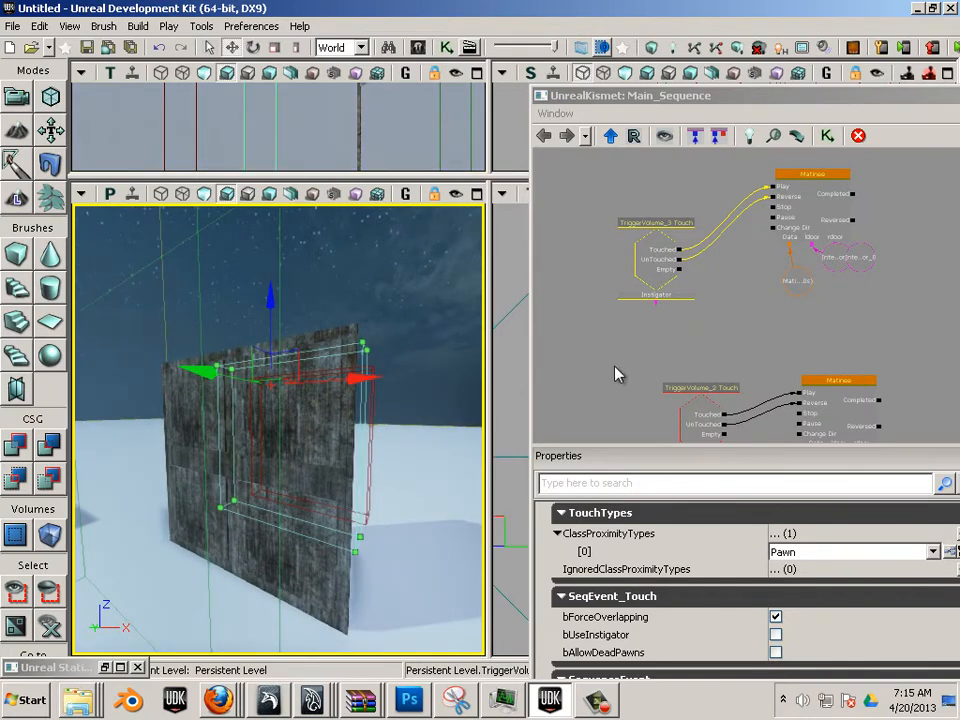
left_click_drag(606, 373, 603, 420)
scroll(604, 336, "up", 3)
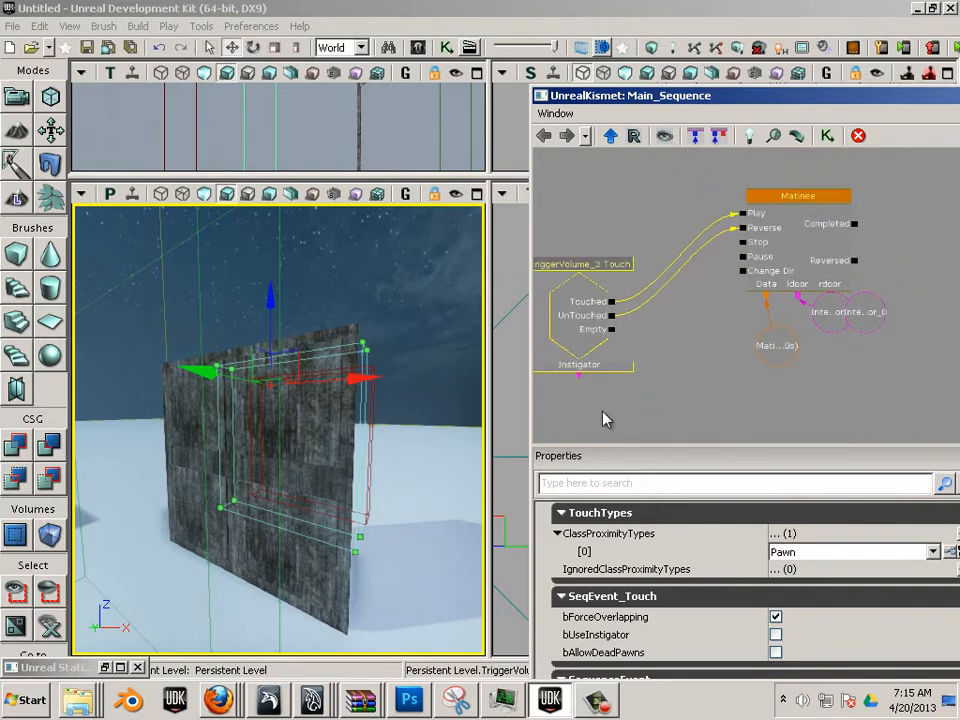
left_click(797, 222)
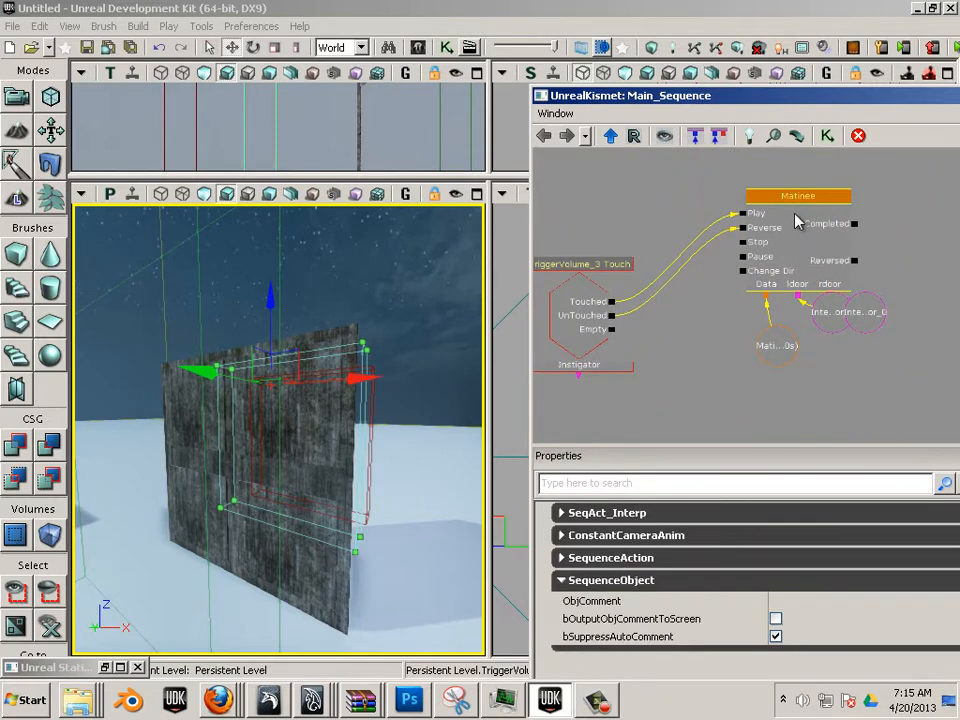
left_click(602, 303)
scroll(728, 628, "down", 2)
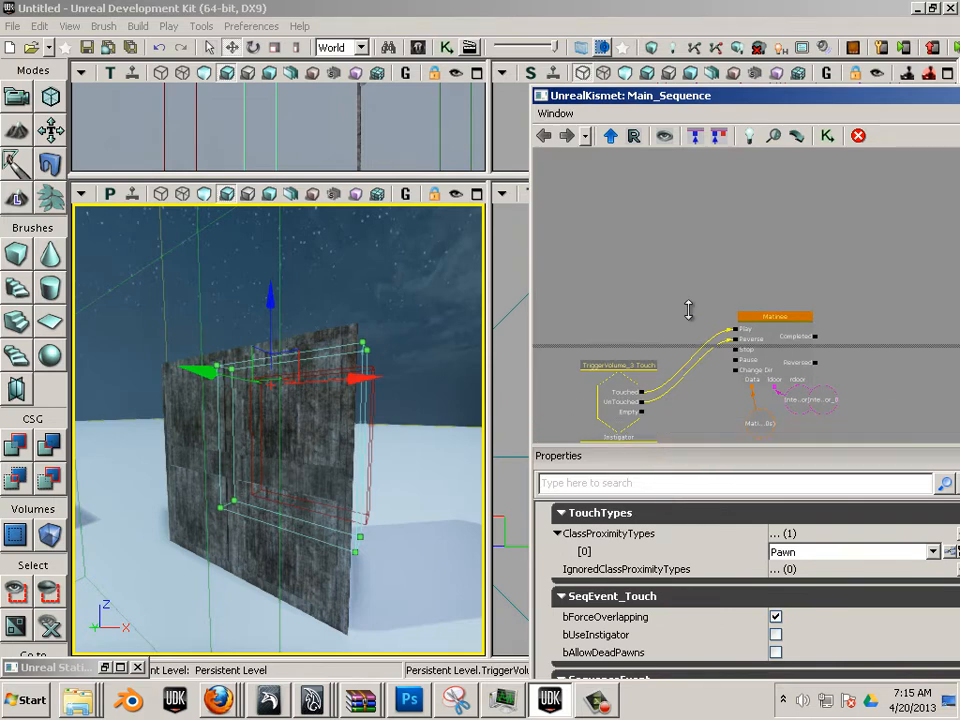
left_click_drag(654, 446, 654, 257)
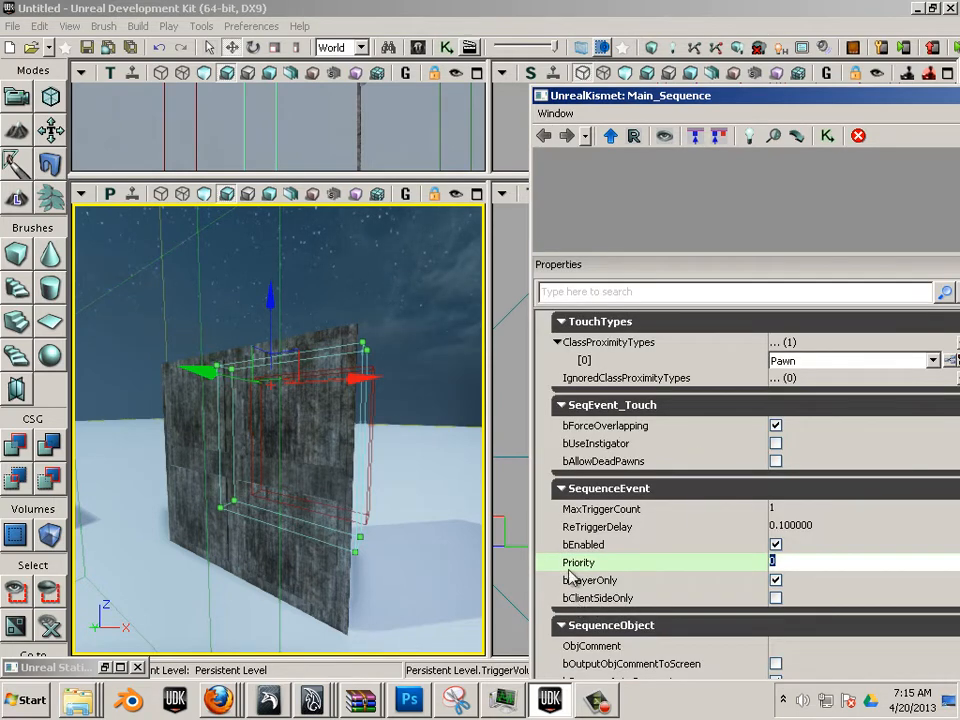
left_click(801, 512)
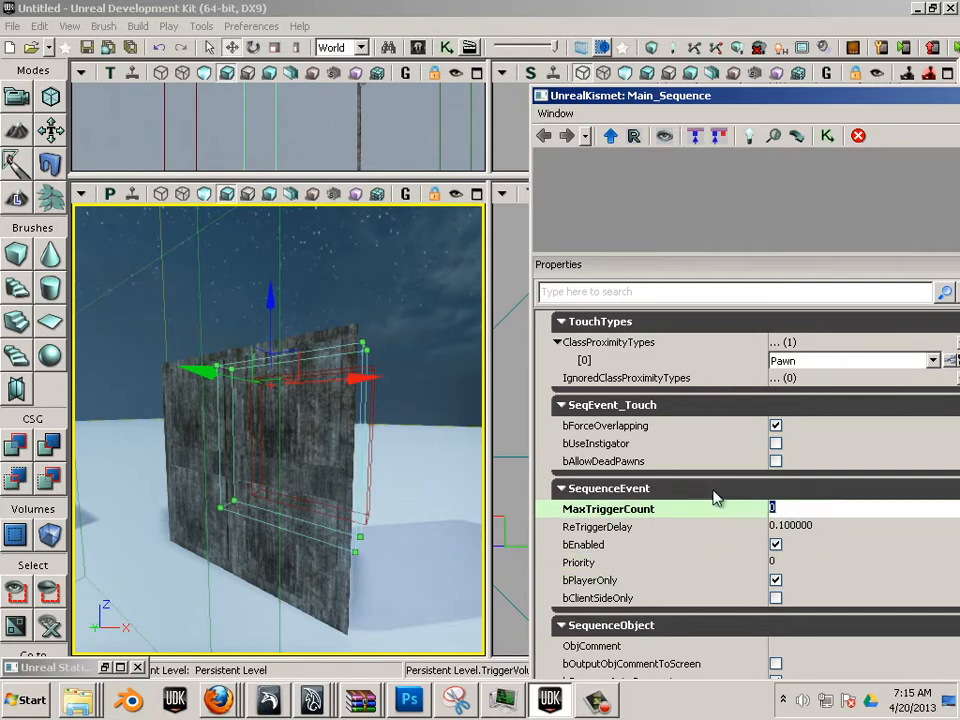
type("0")
Start a play session from the floor in front of the doors and walk through to their far side
left_click_drag(390, 527, 264, 553)
right_click(264, 553)
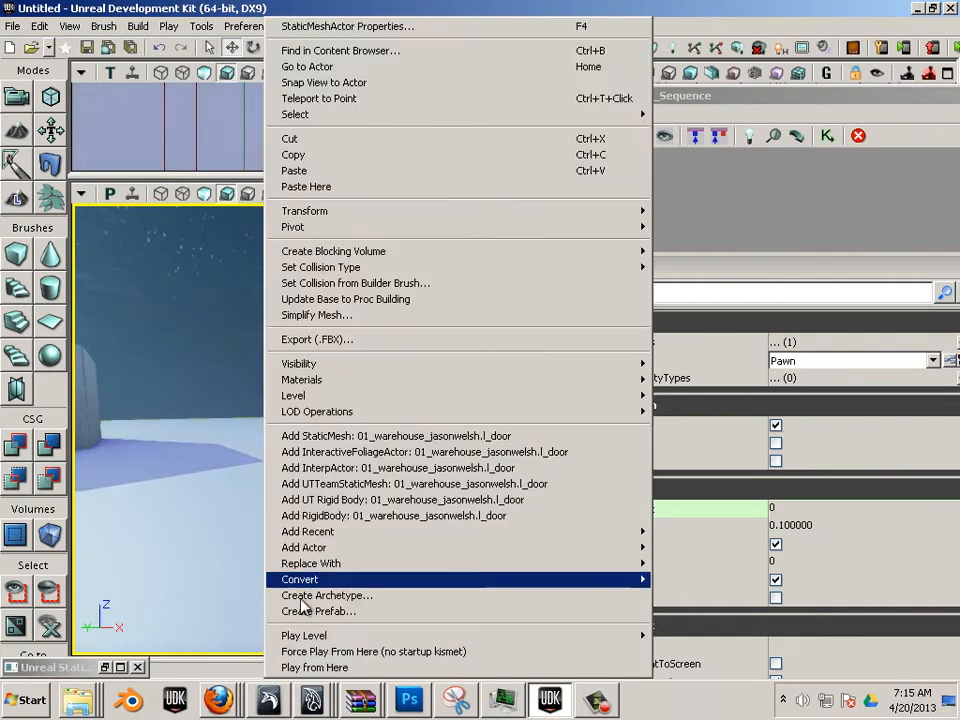
left_click(305, 668)
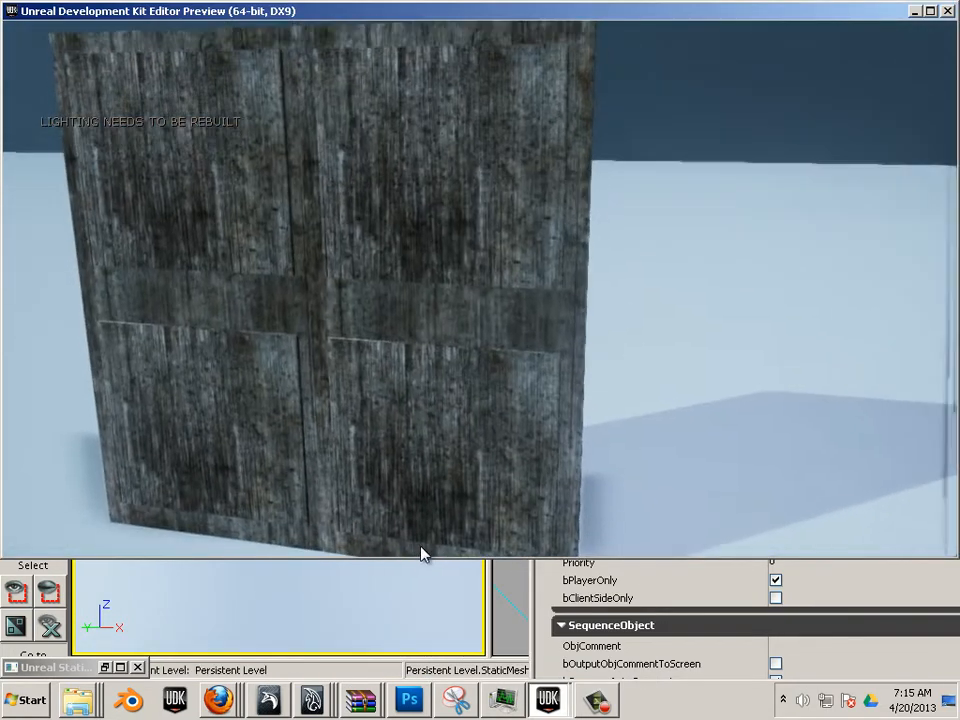
key("s")
key("w")
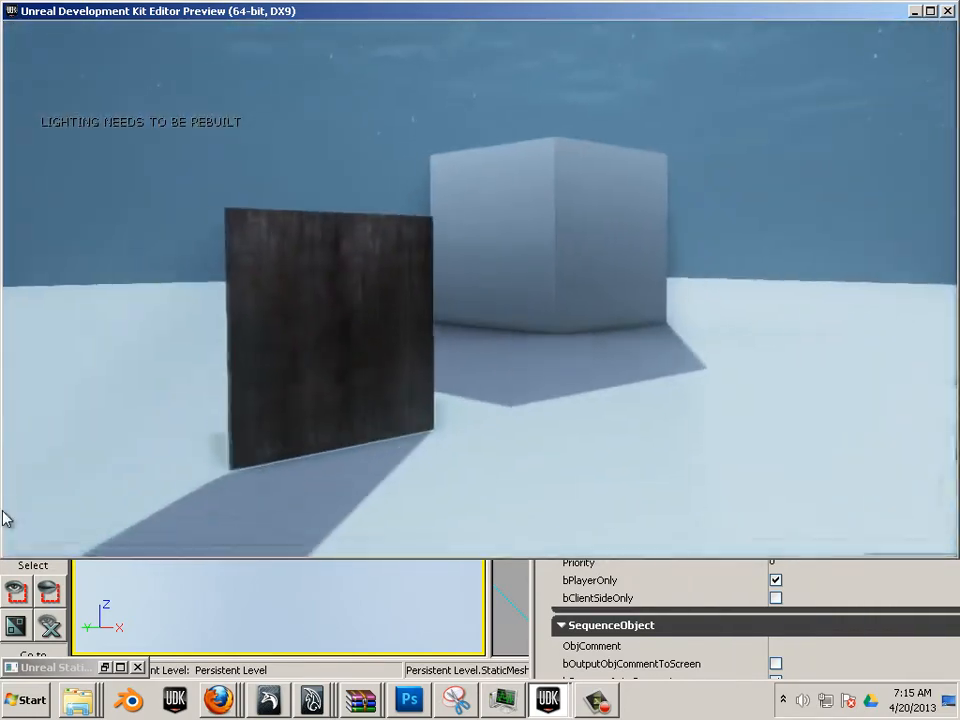
Approach and back away from the doors repeatedly on the far side to test whether their trigger fires each time
key("w")
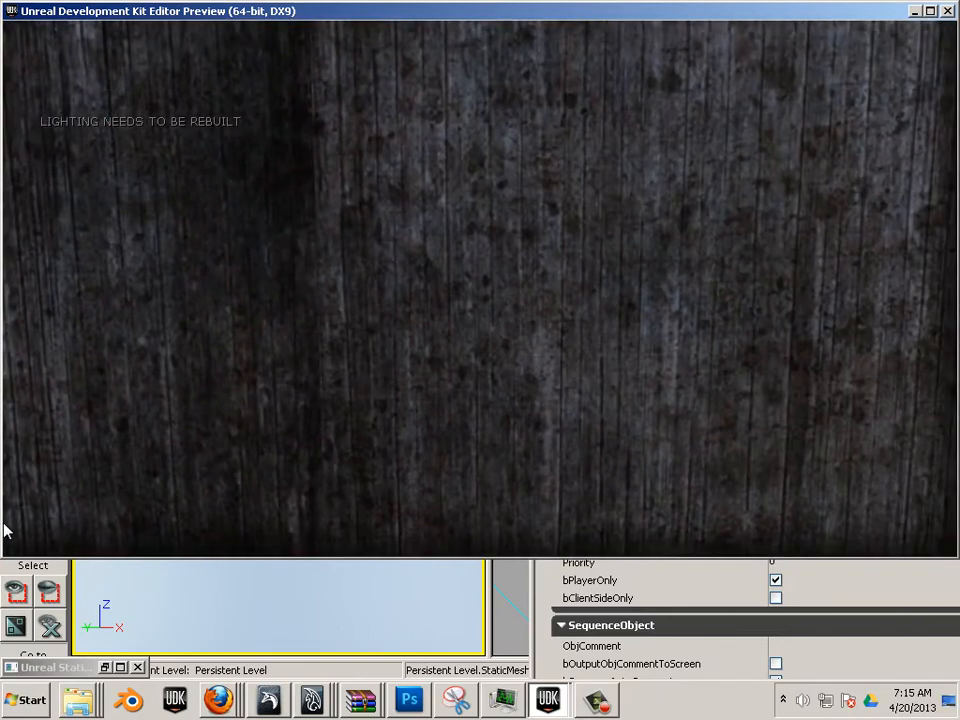
key("s")
key("w")
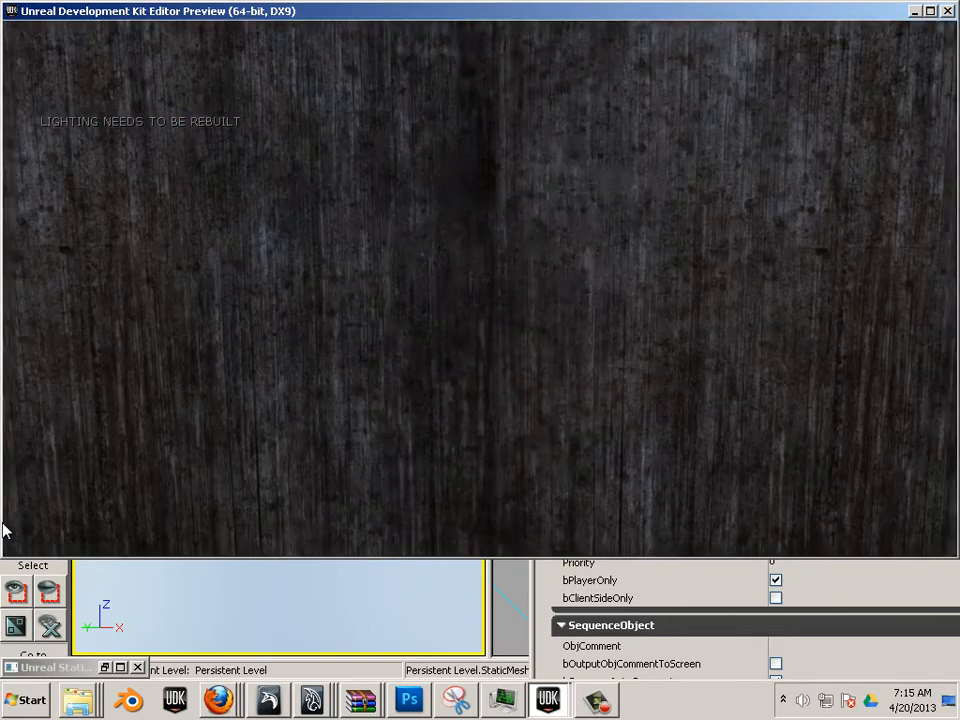
key("w")
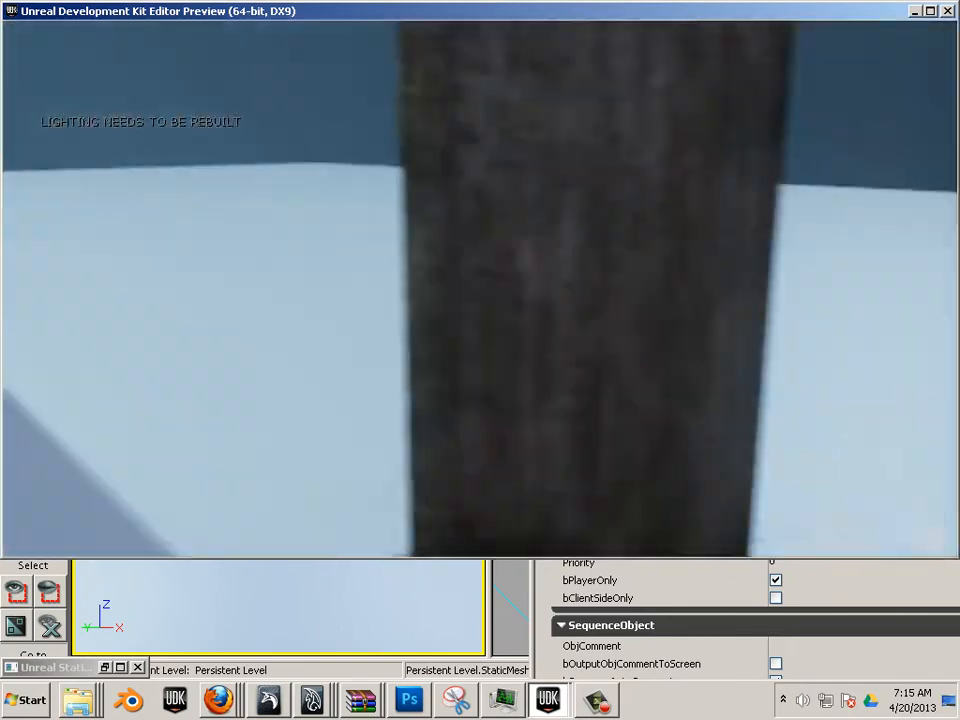
key("s")
key("w")
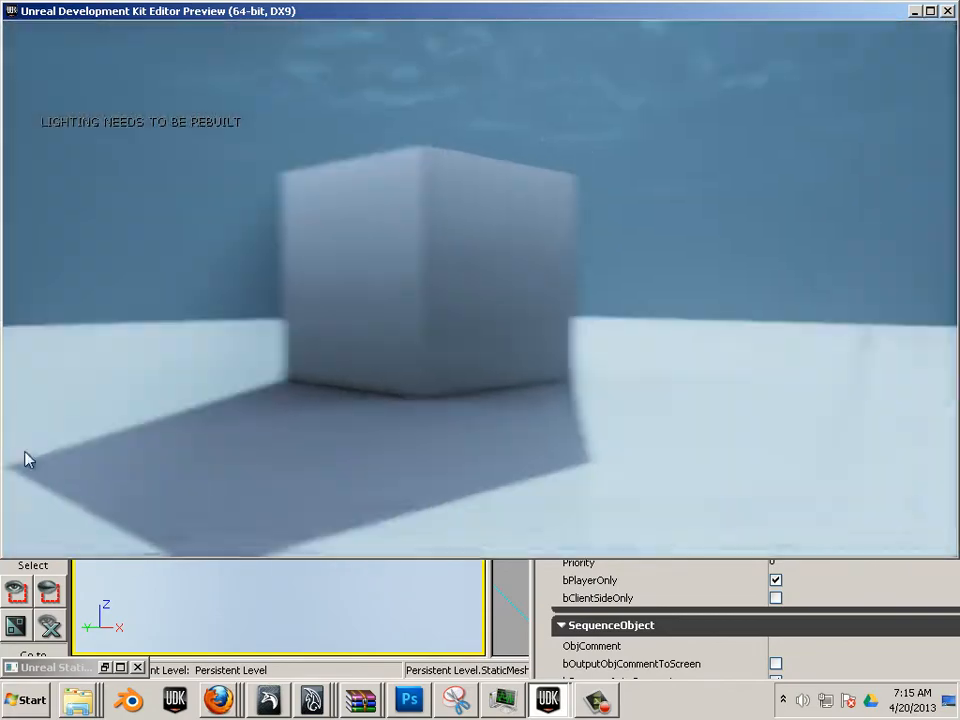
key("s")
key("w")
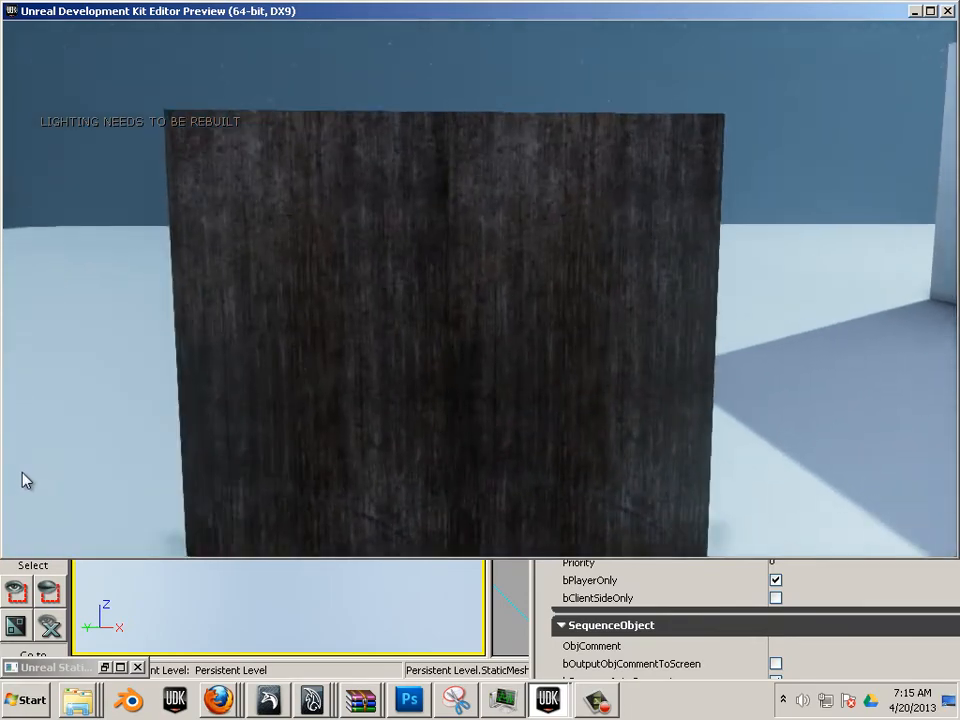
key("w")
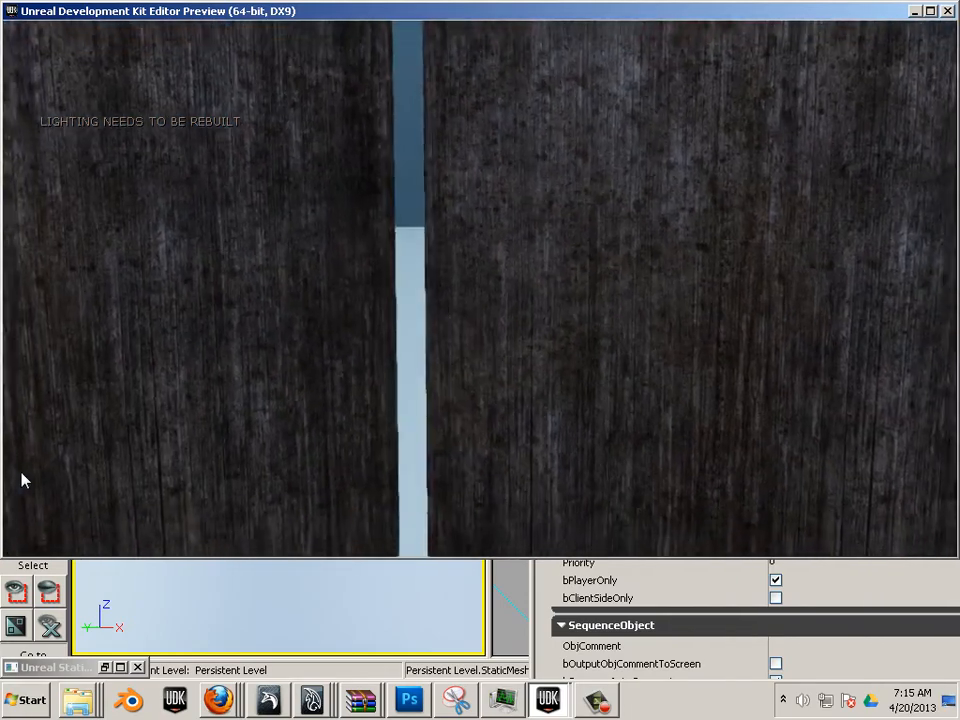
Back out to the front of the doors, approach them once more with a jump, and end the play session
key("s")
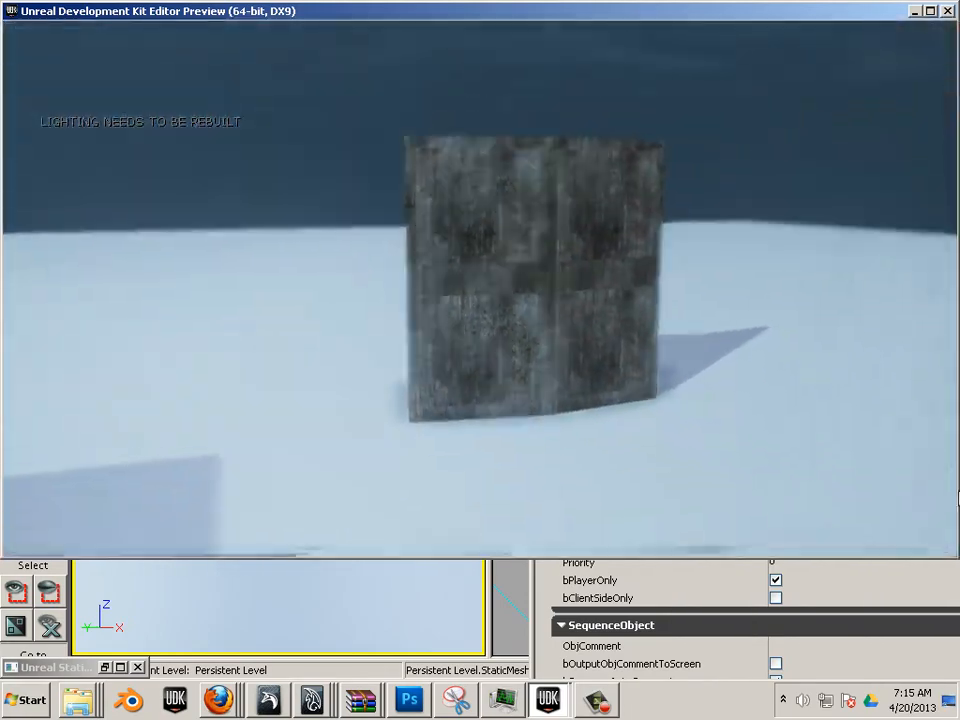
key("w")
key("space")
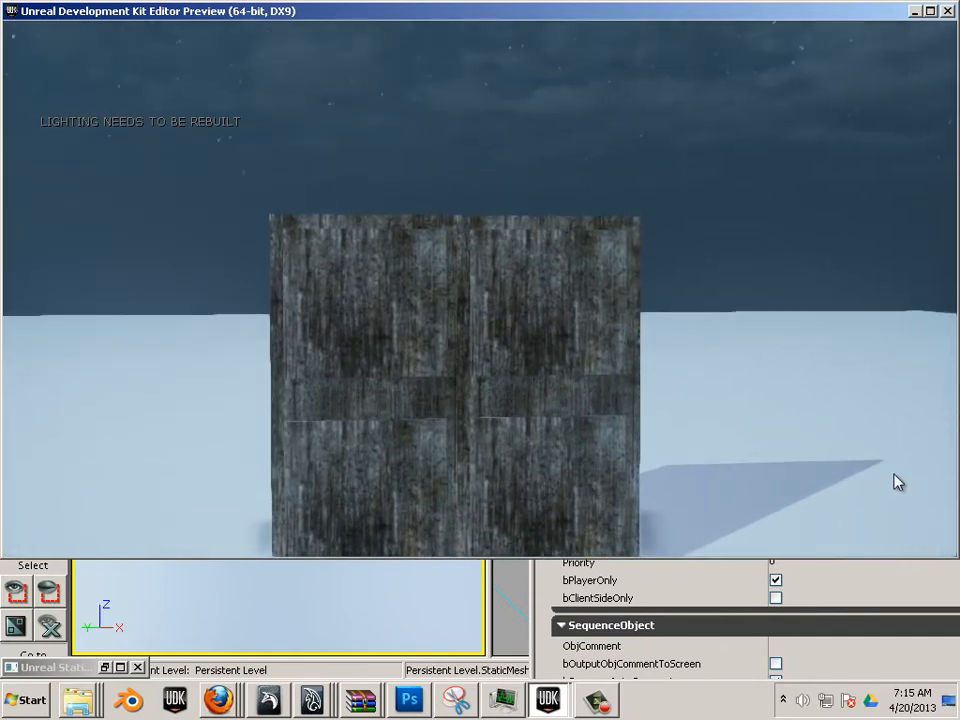
key("Escape")
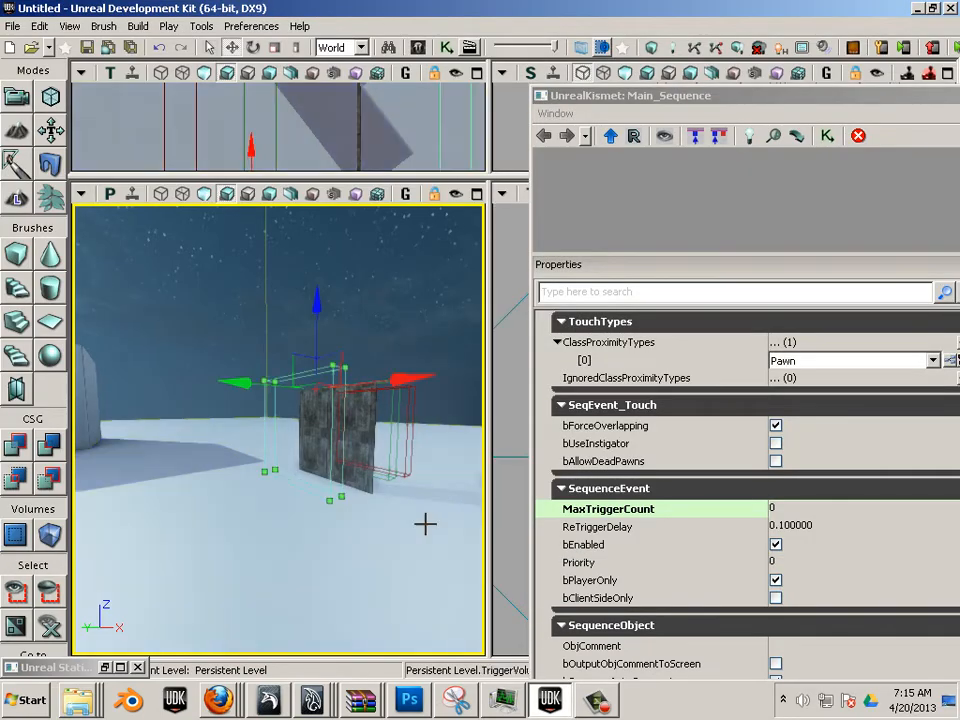
Move the trigger volumes on both sides closer to the doors
left_click_drag(425, 523, 212, 437)
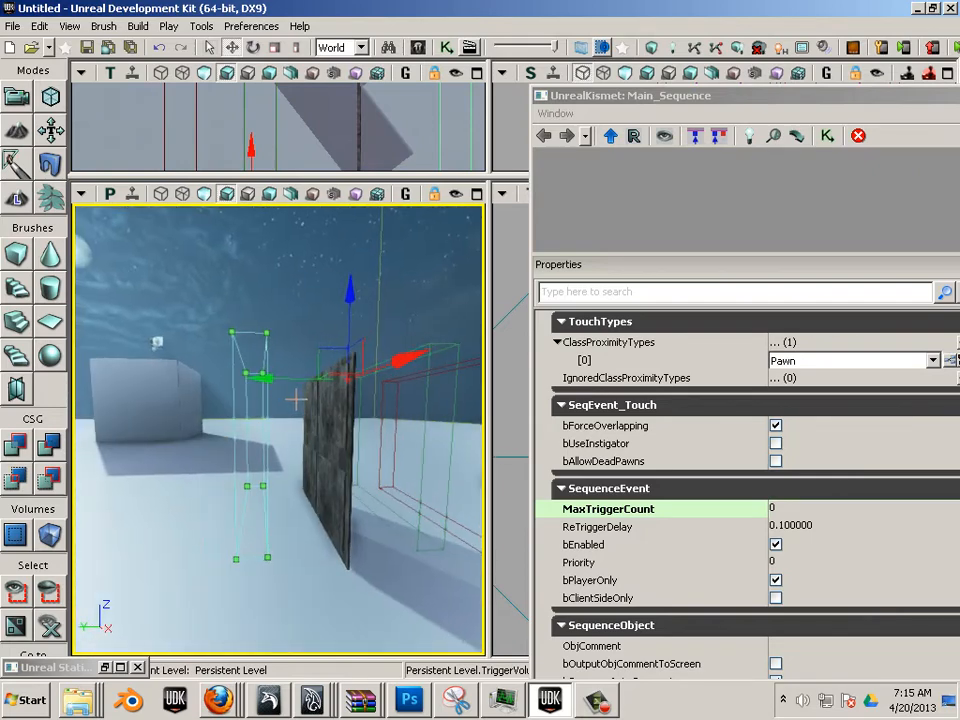
right_click_drag(281, 383, 258, 378)
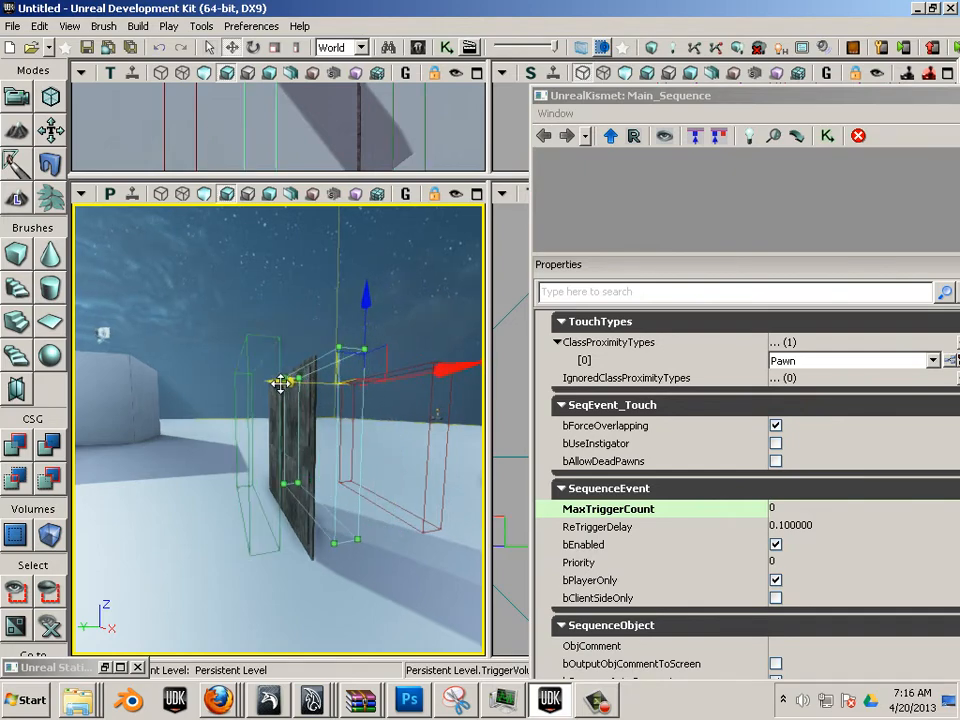
Start a play session from the floor in front of the doors and walk through them in both directions to test the moved triggers
right_click(124, 580)
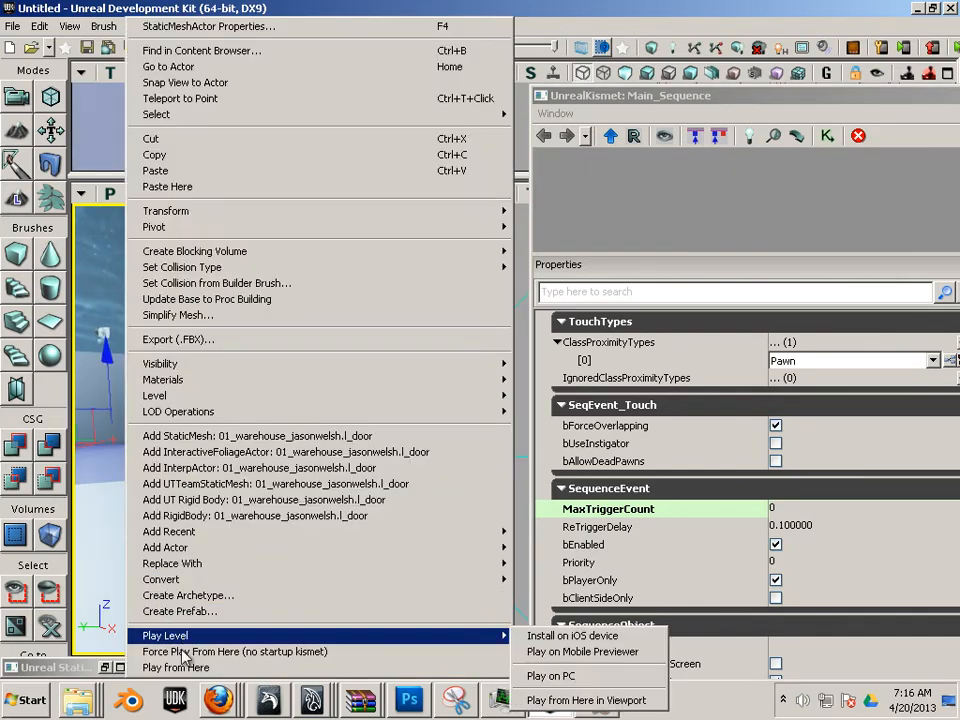
left_click(180, 667)
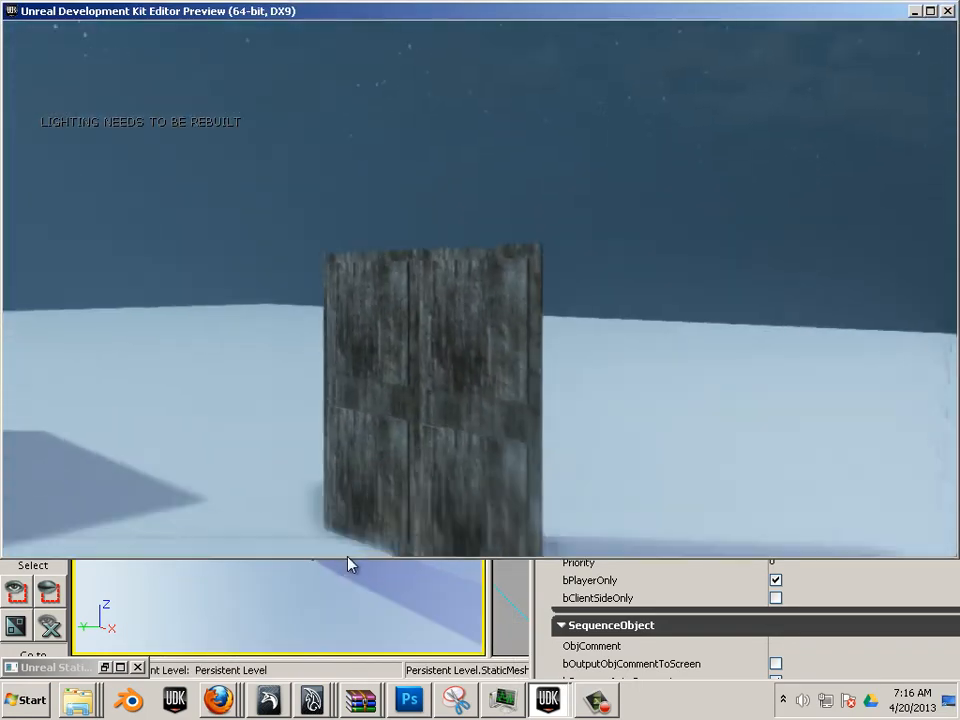
key("w")
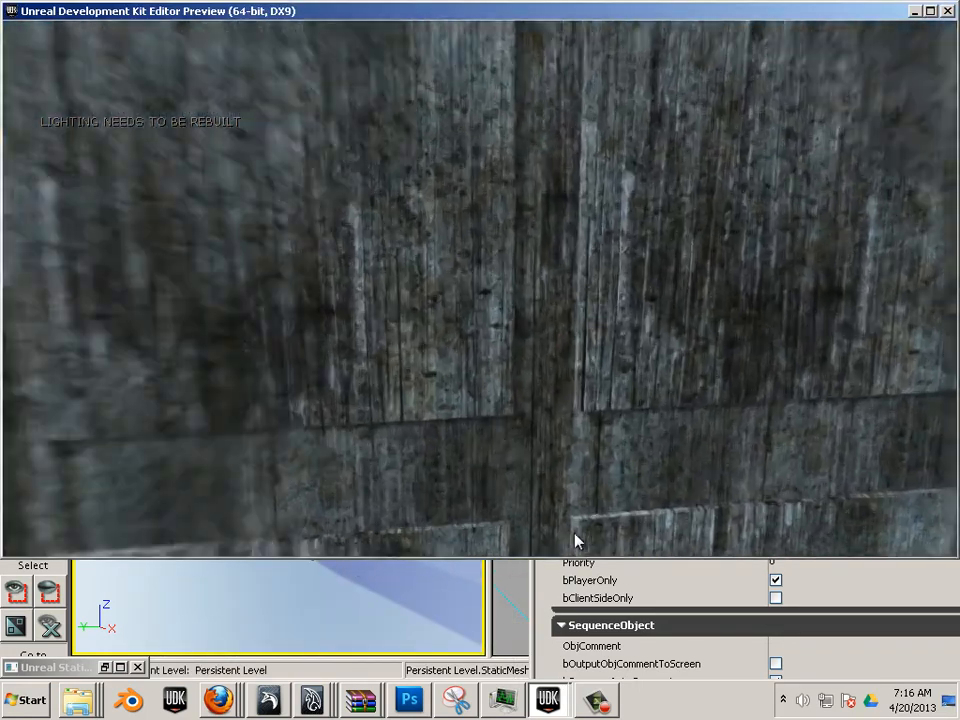
key("w")
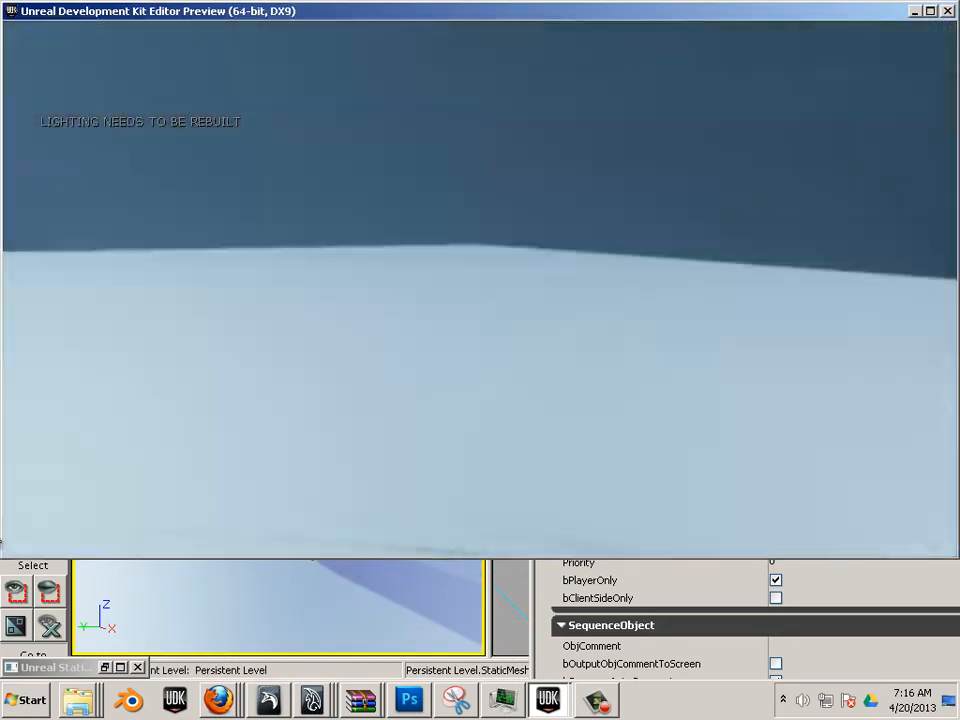
key("Left")
key("w")
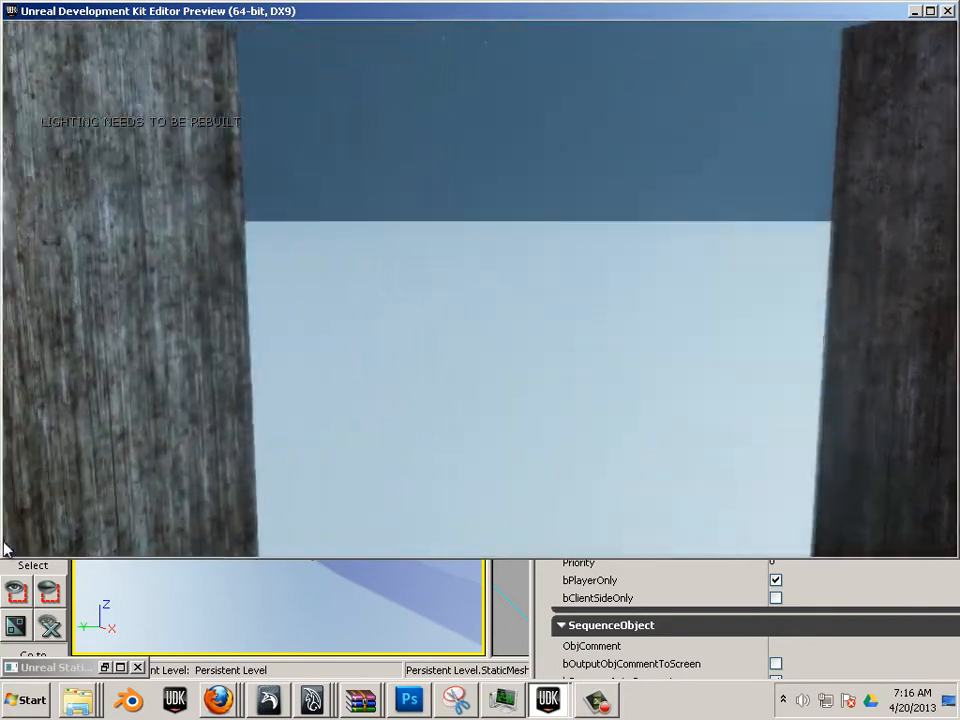
key("w")
key("s")
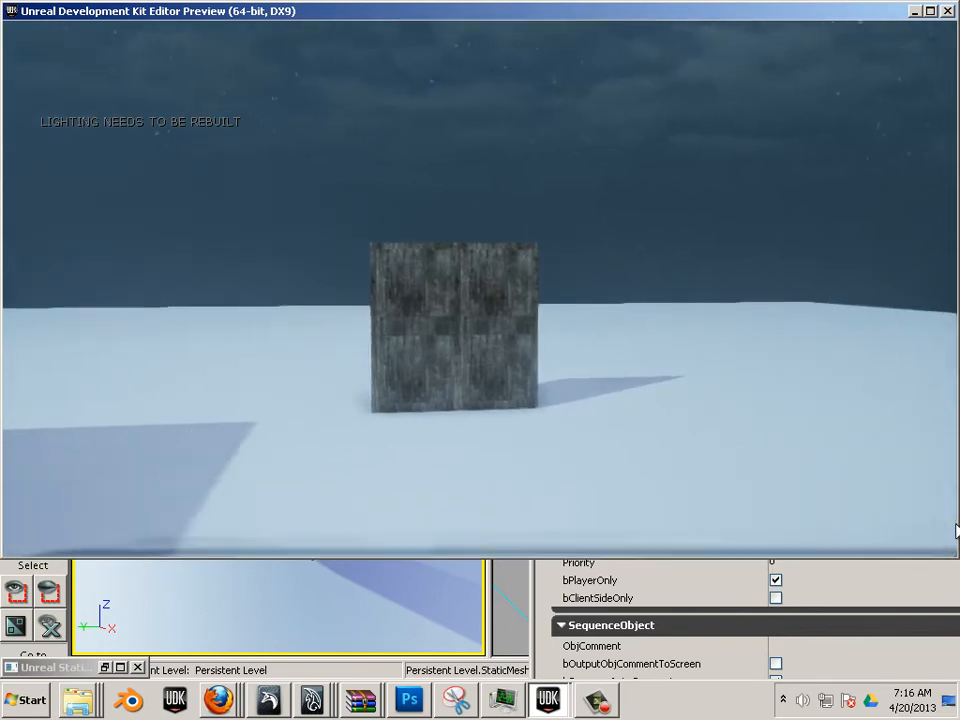
Approach and back away from the doors at varying distances and angles on the front side to check its trigger
key("w")
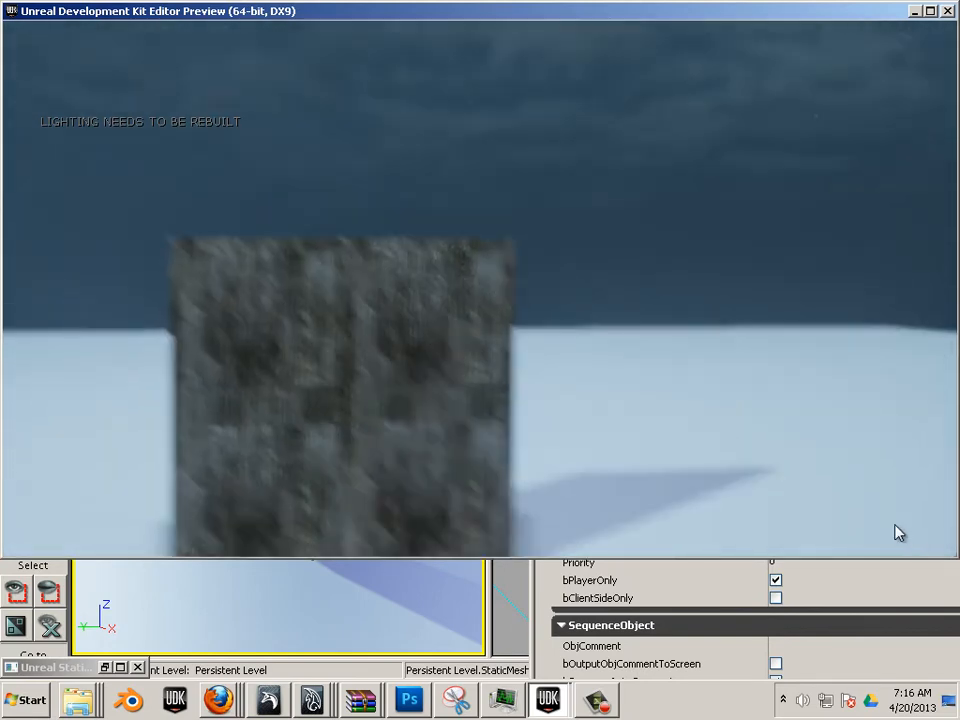
key("s")
key("w")
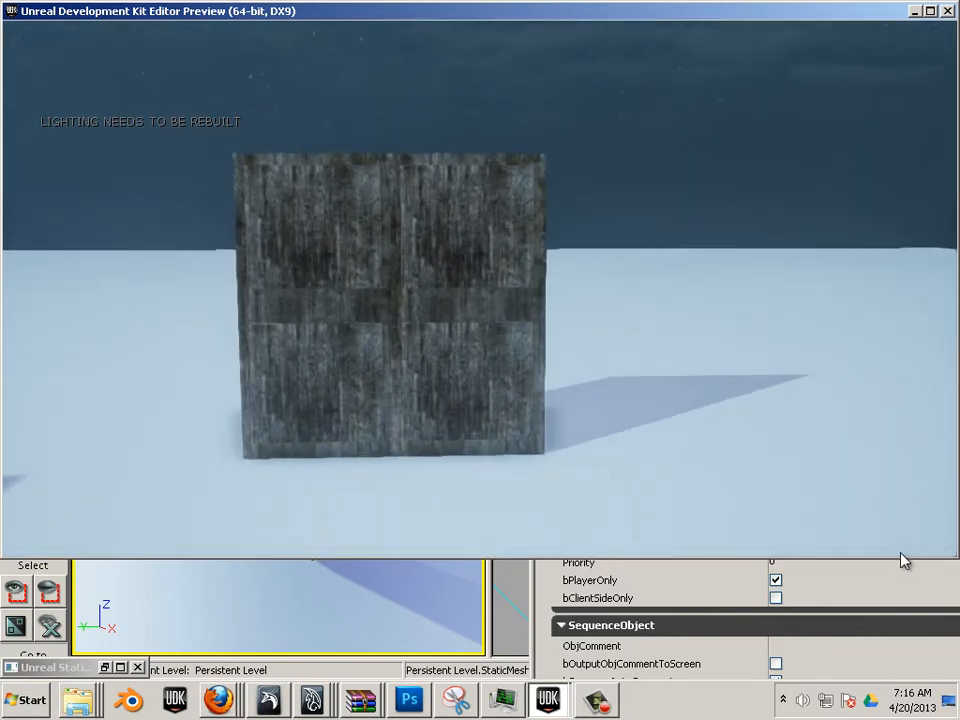
key("s")
key("s")
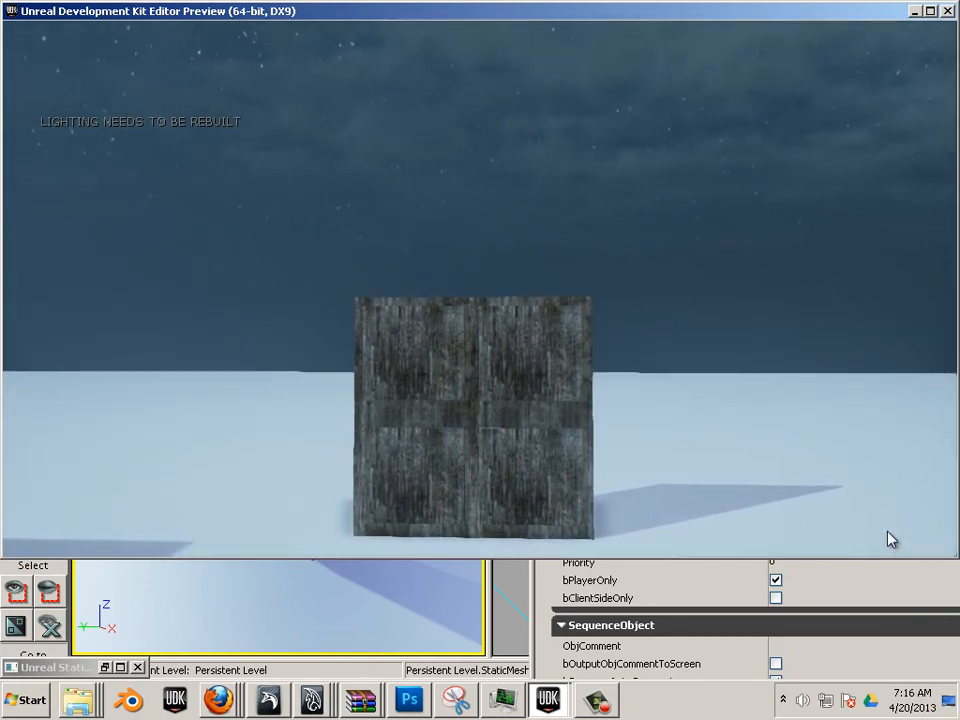
key("w")
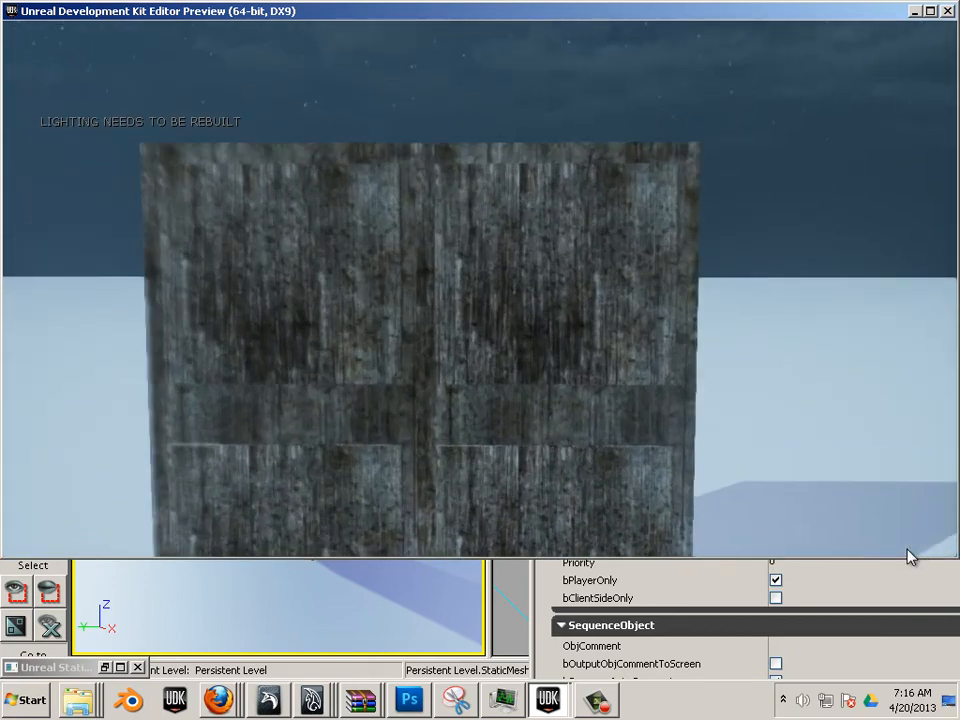
key("s")
key("a")
key("w")
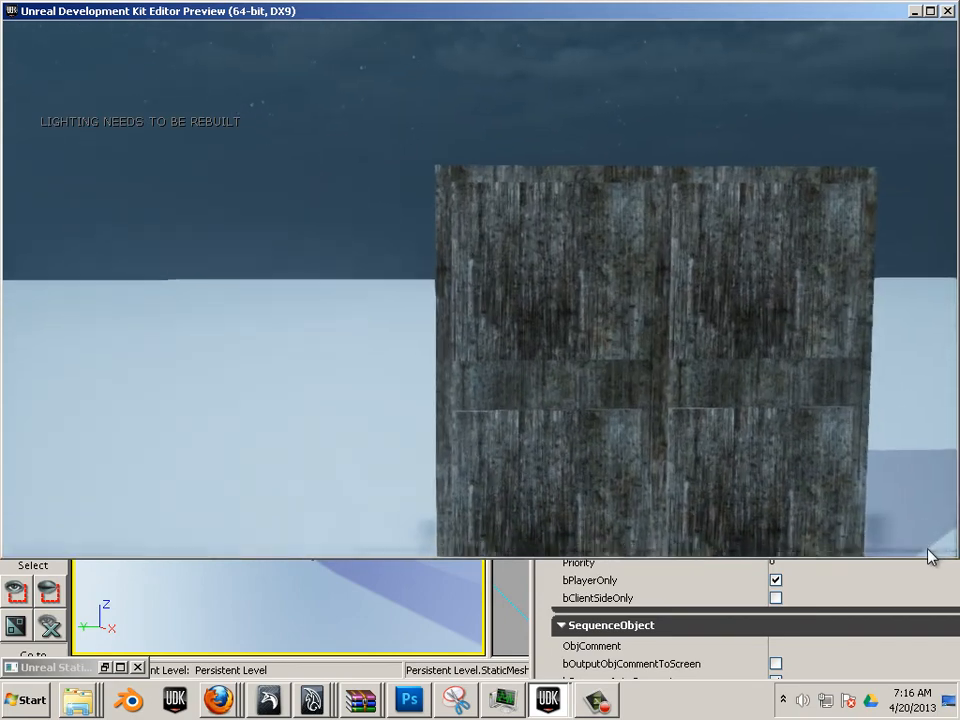
key("d")
key("s")
key("a")
key("w")
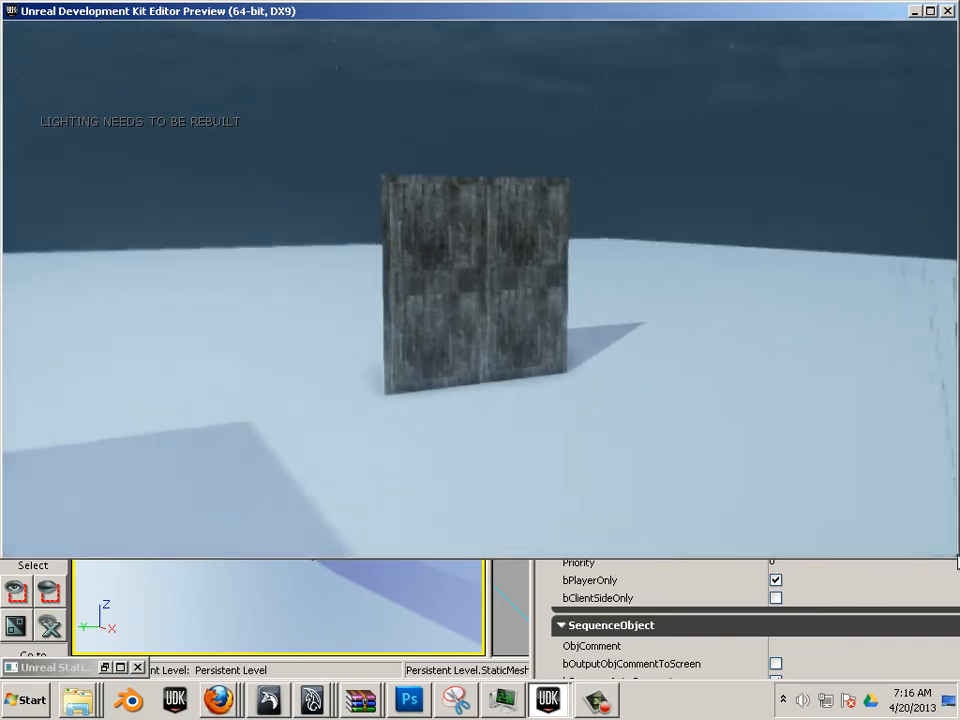
Circle around the doors to view them from the far side, and end the play session
key("a")
key("s")
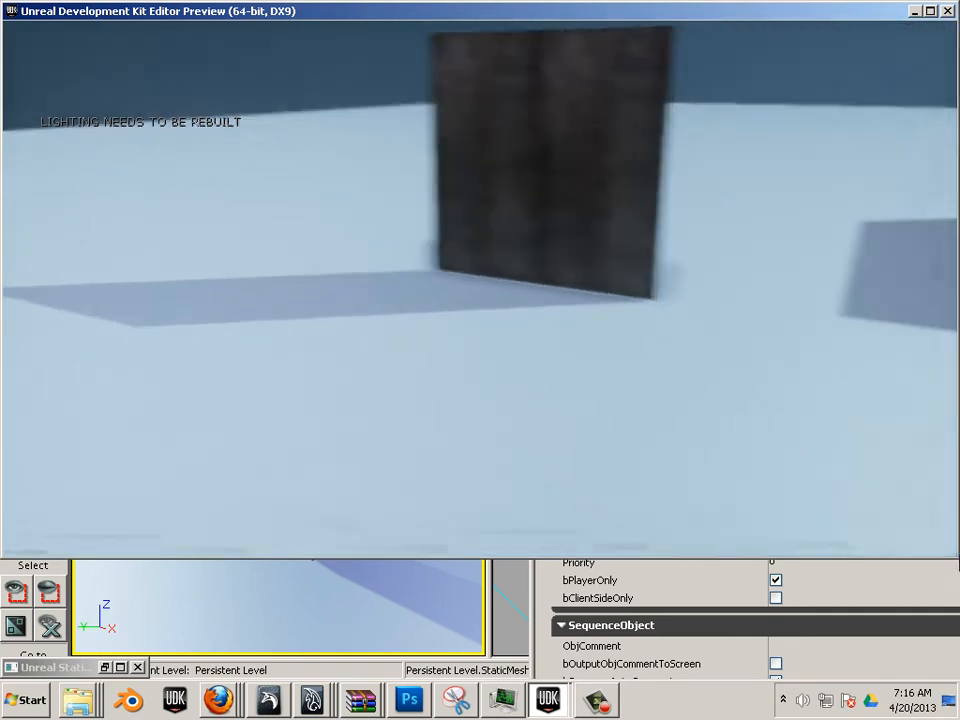
key("a")
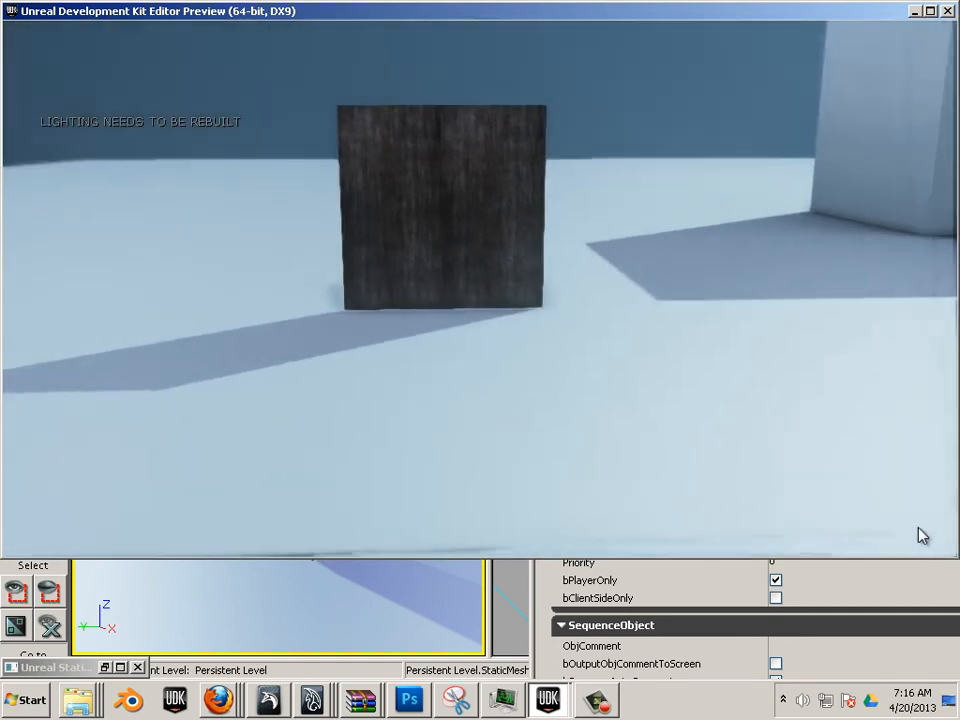
key("w")
key("d")
key("s")
key("Escape")
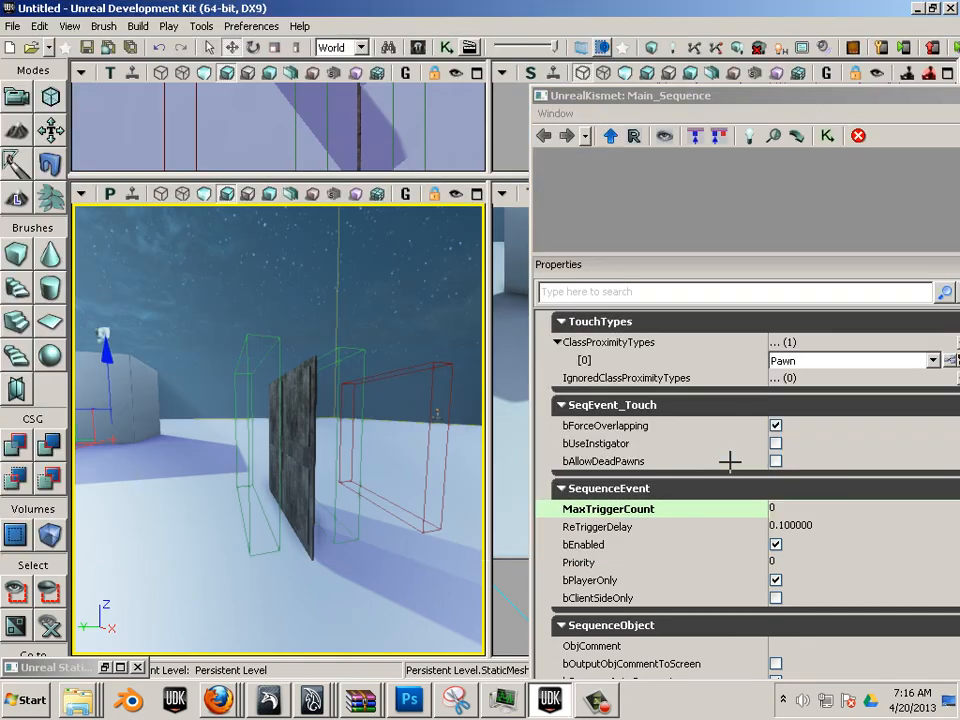